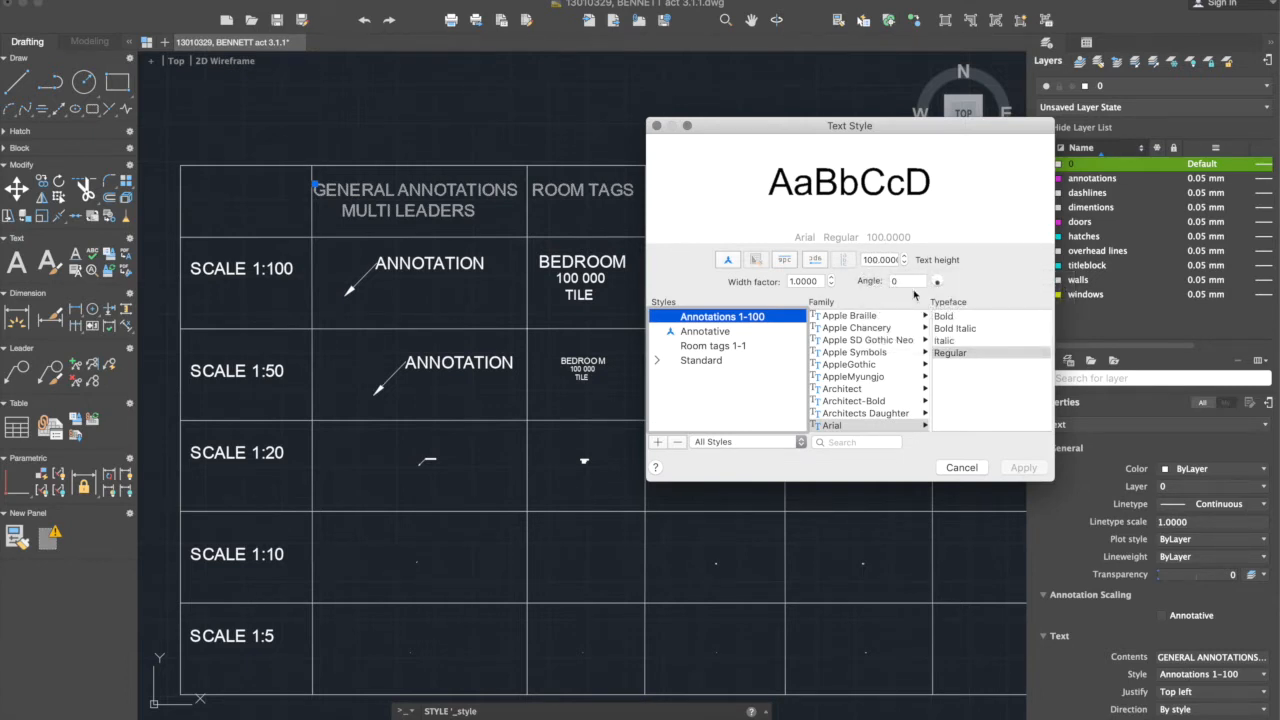
Step: Check the text heights of the Room tags 1-1 and Standard text styles, and close the text style settings without changes
left_click(705, 346)
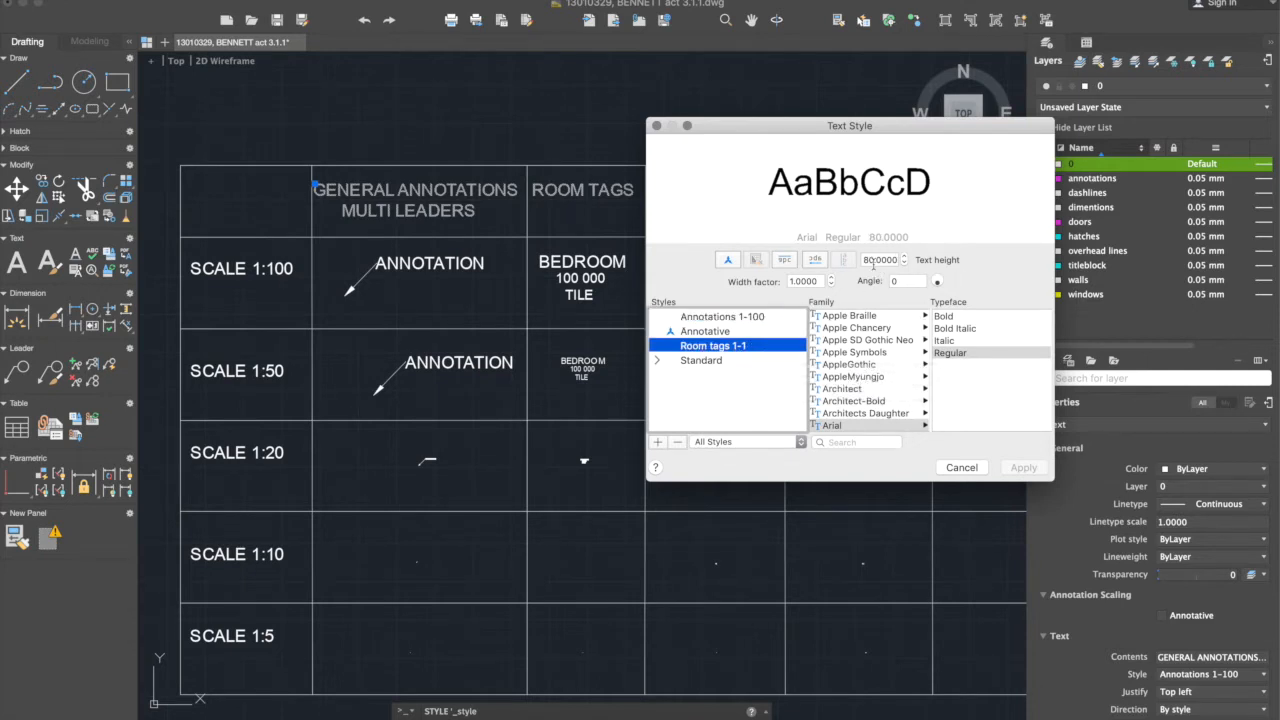
left_click(715, 362)
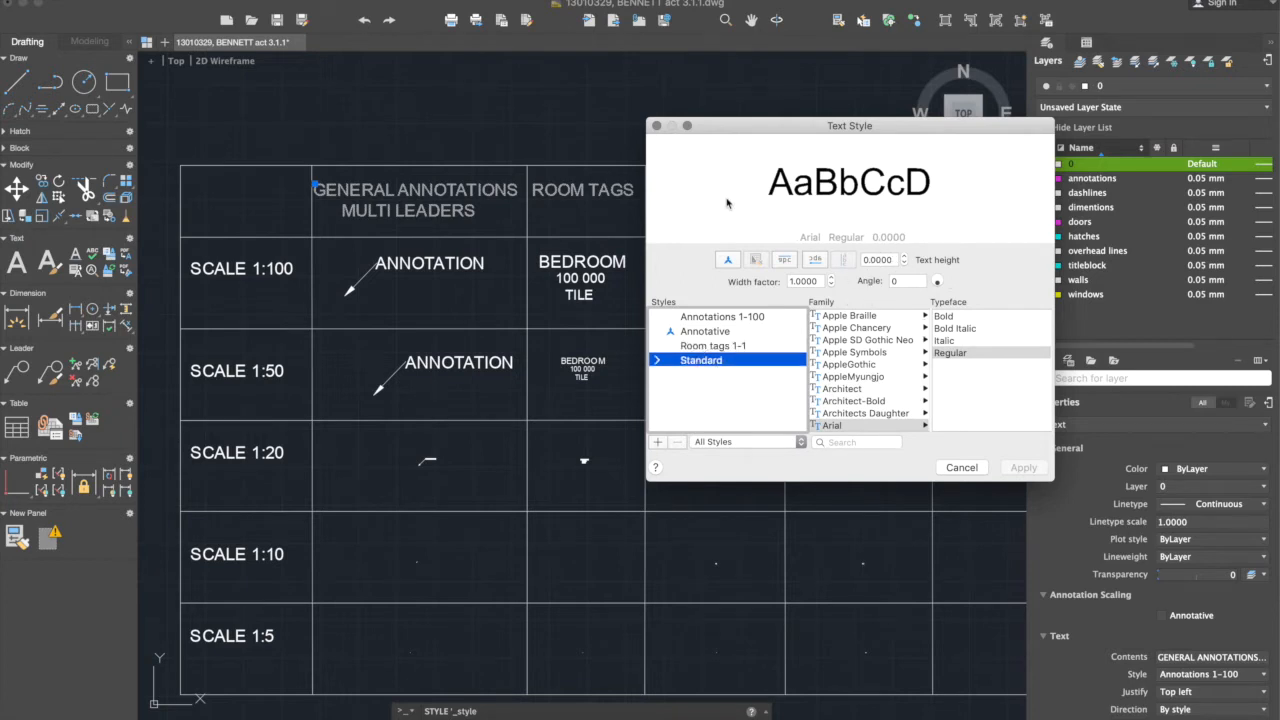
left_click(950, 472)
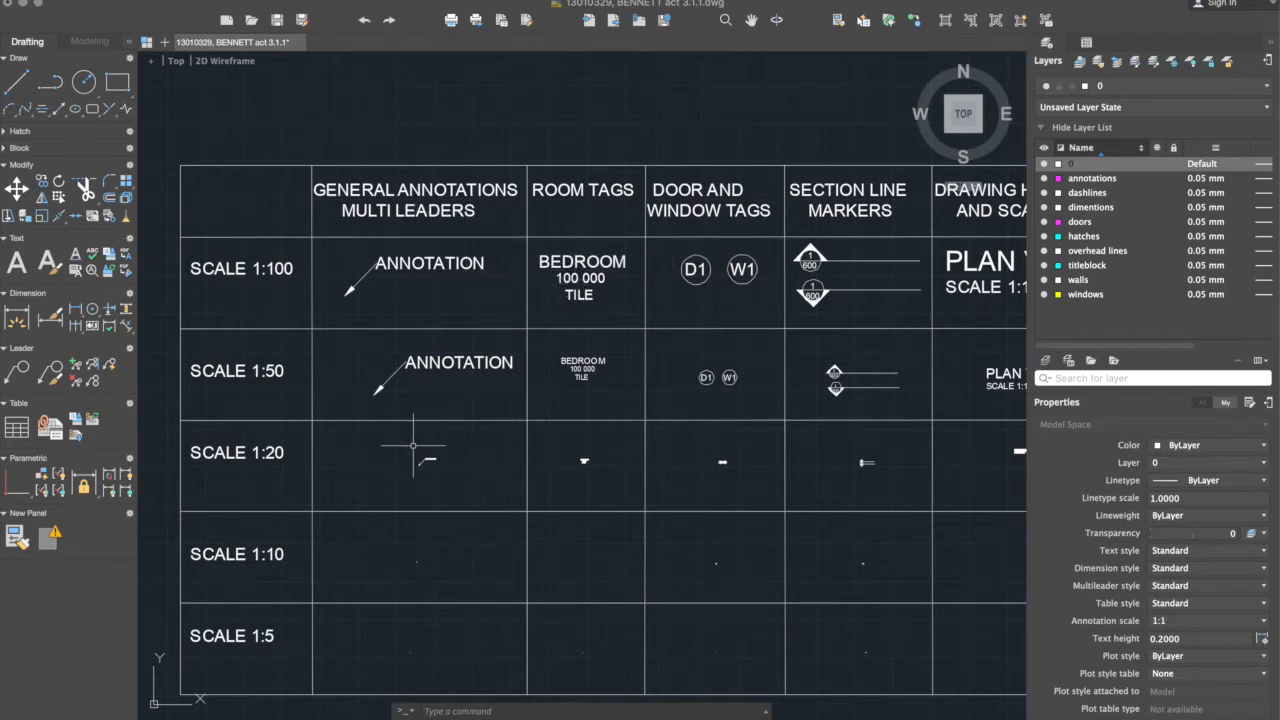
Step: Examine the multileader style assigned to the scale 1:100 annotation leader, keeping multileader 1-100
scroll(463, 454, "down", 1)
scroll(463, 454, "down", 1)
left_click(368, 284)
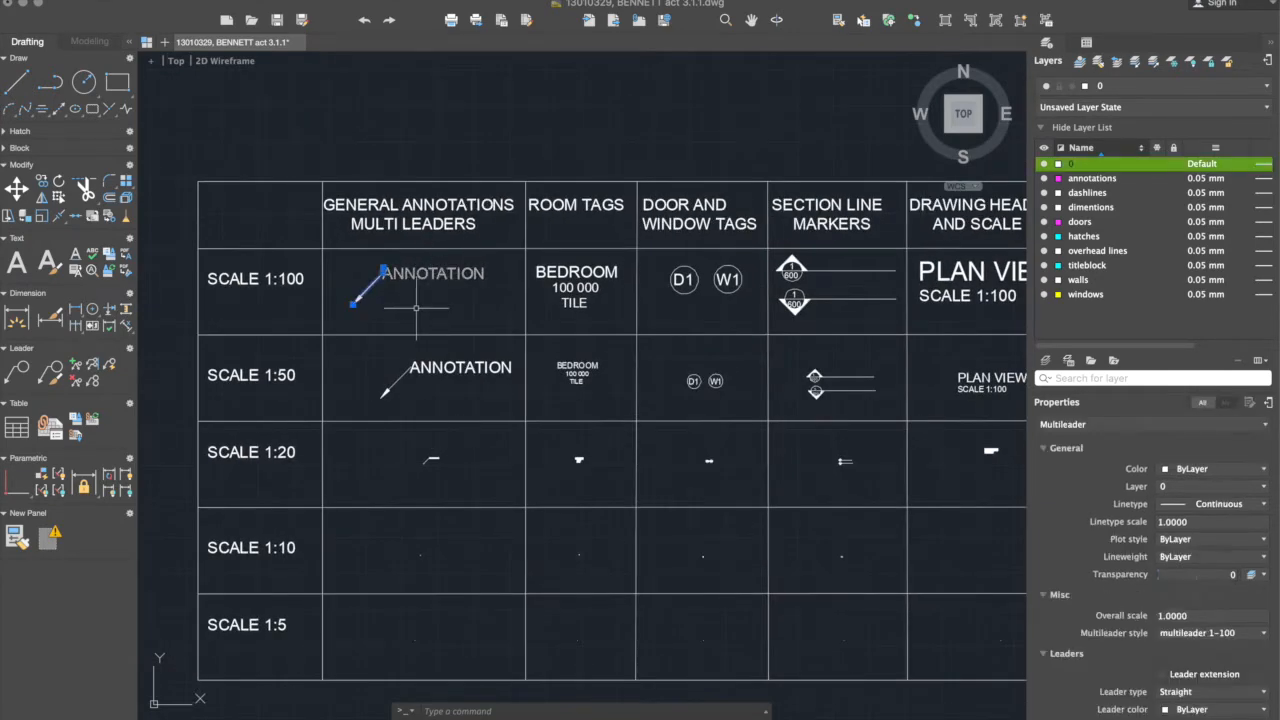
scroll(1189, 547, "down", 1)
scroll(1148, 608, "down", 1)
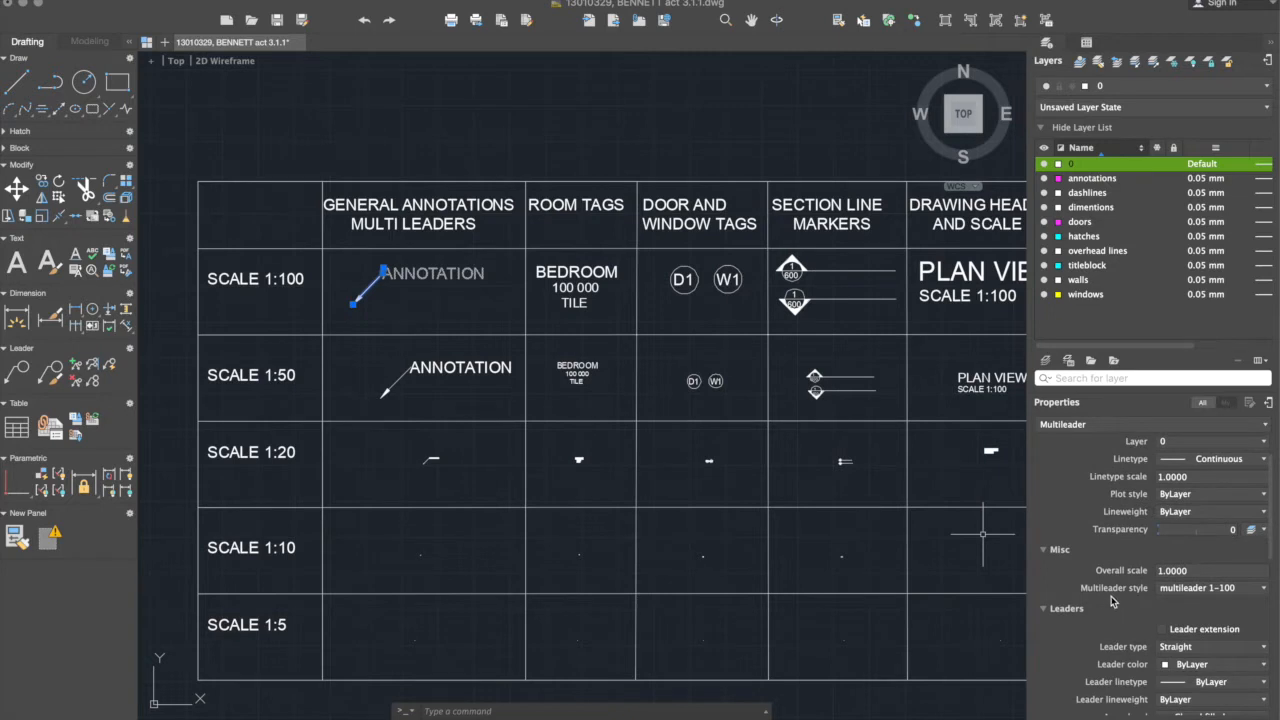
left_click(1235, 590)
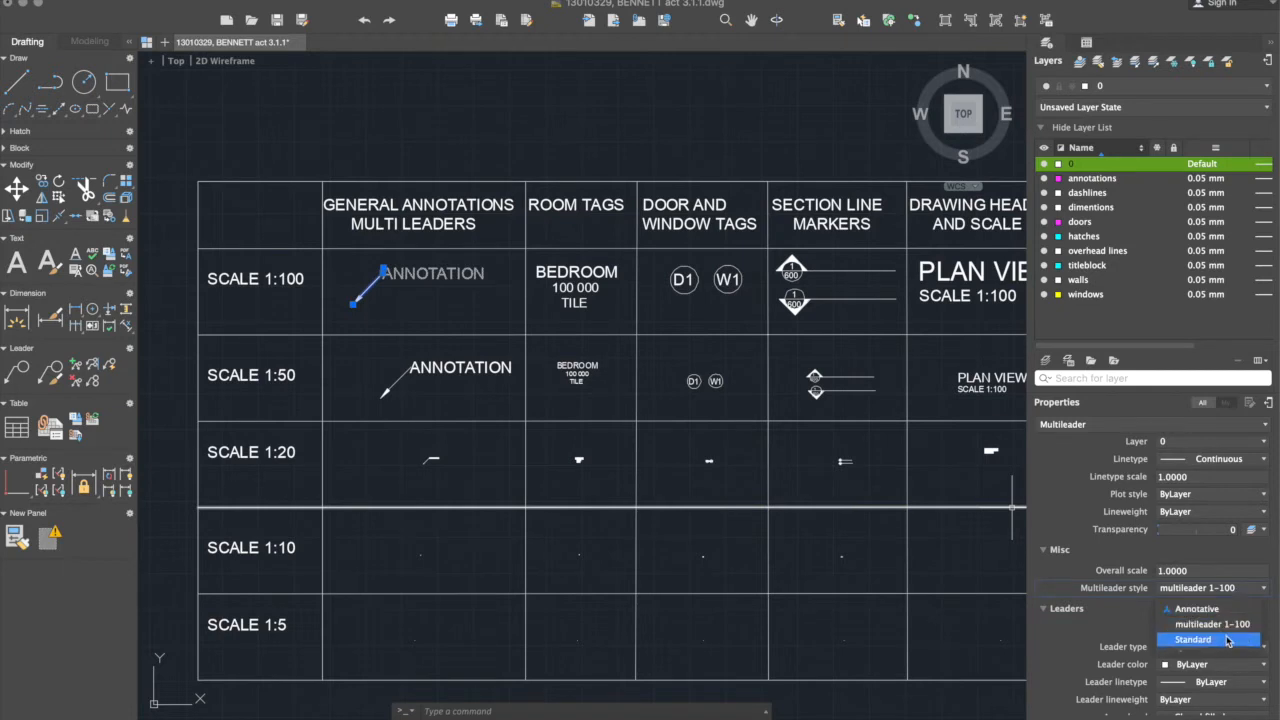
left_click(1221, 623)
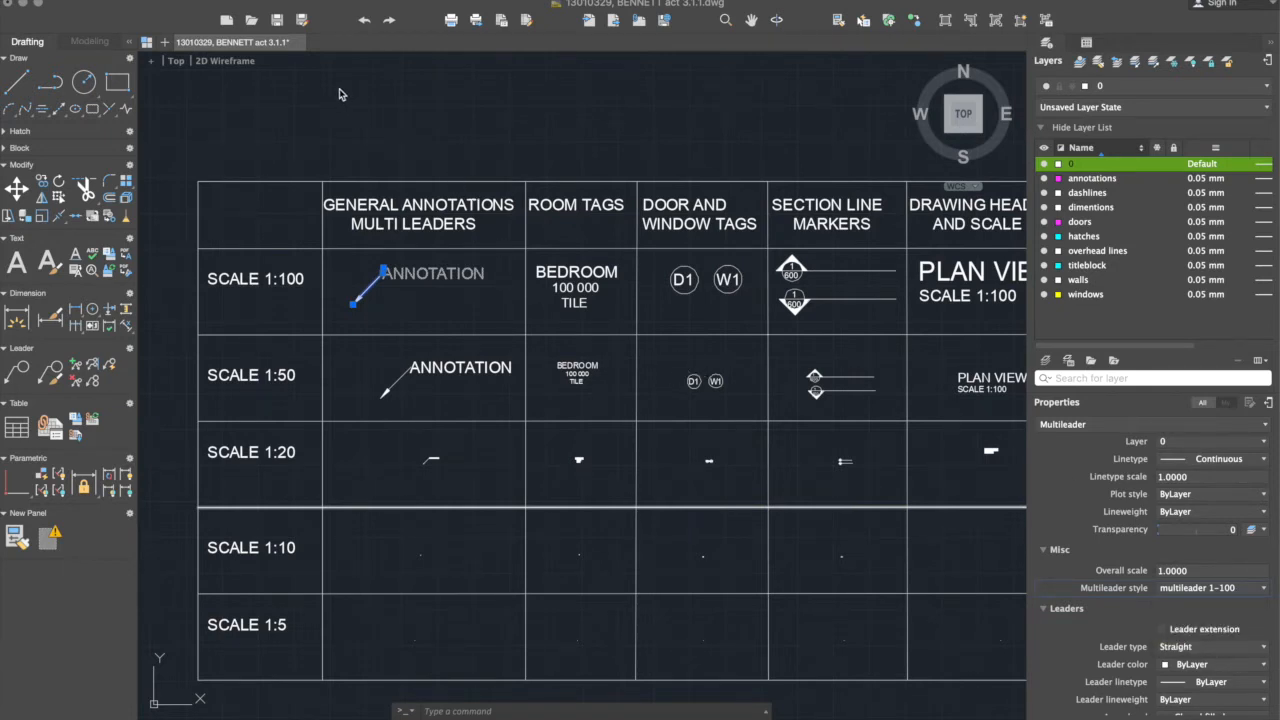
Step: Open the multileader 1-100 style for modification and review its leader format, leader structure and content settings
left_click(326, 0)
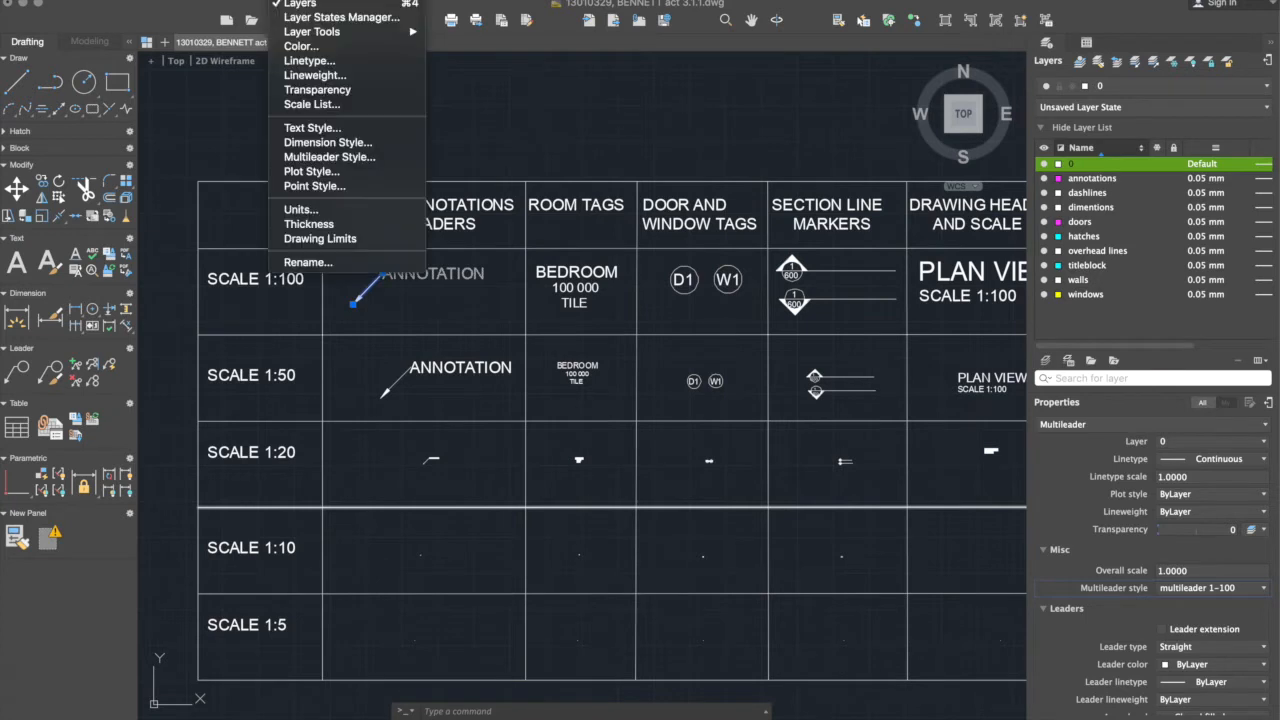
left_click(352, 158)
left_click(361, 214)
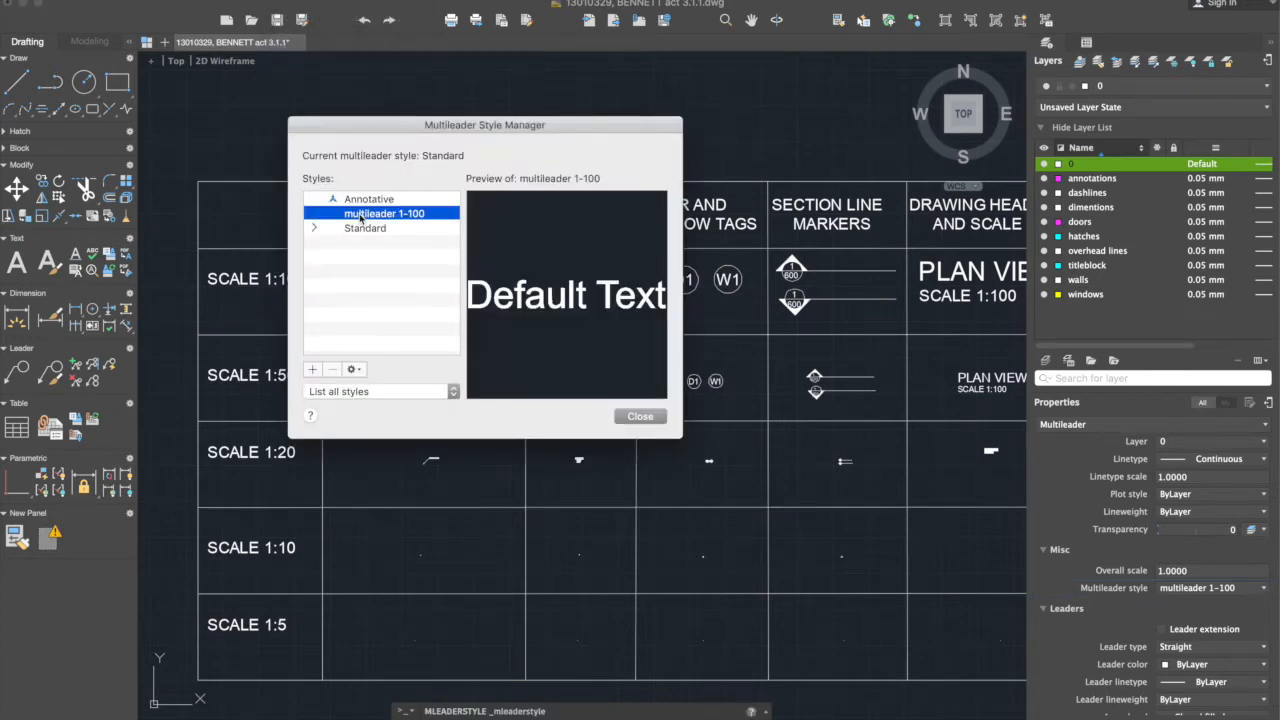
left_click(352, 369)
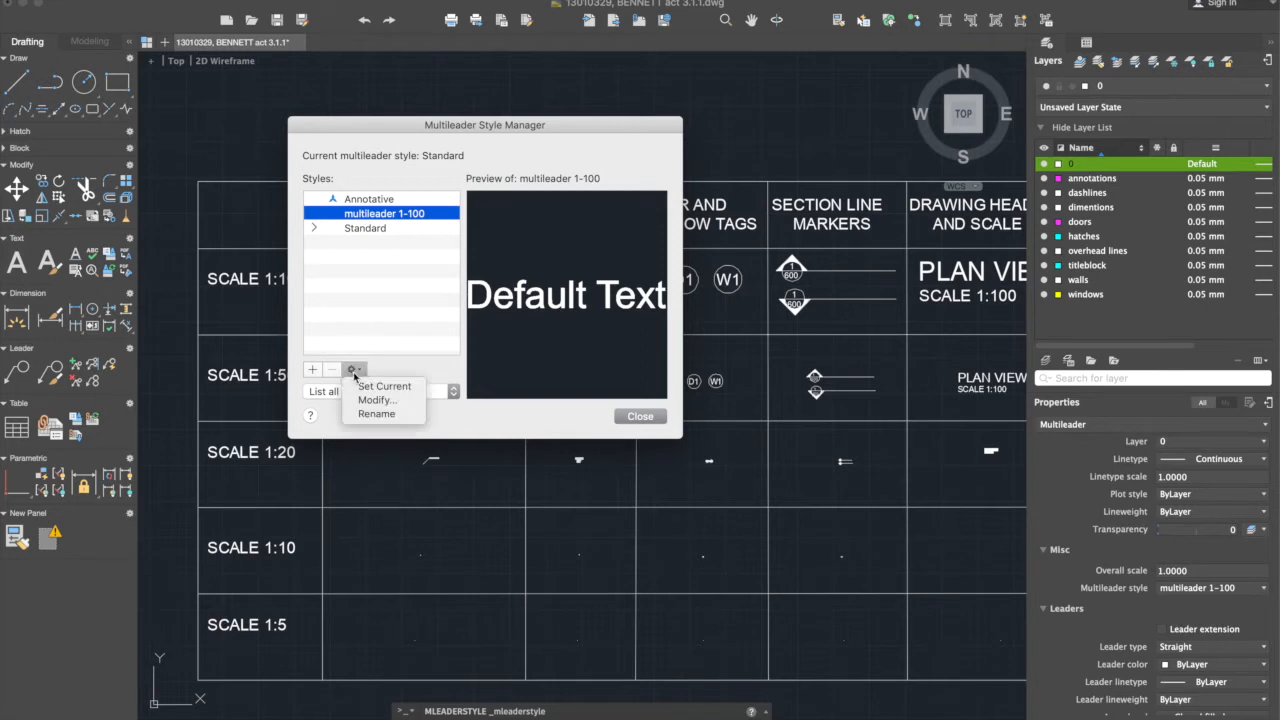
left_click(389, 338)
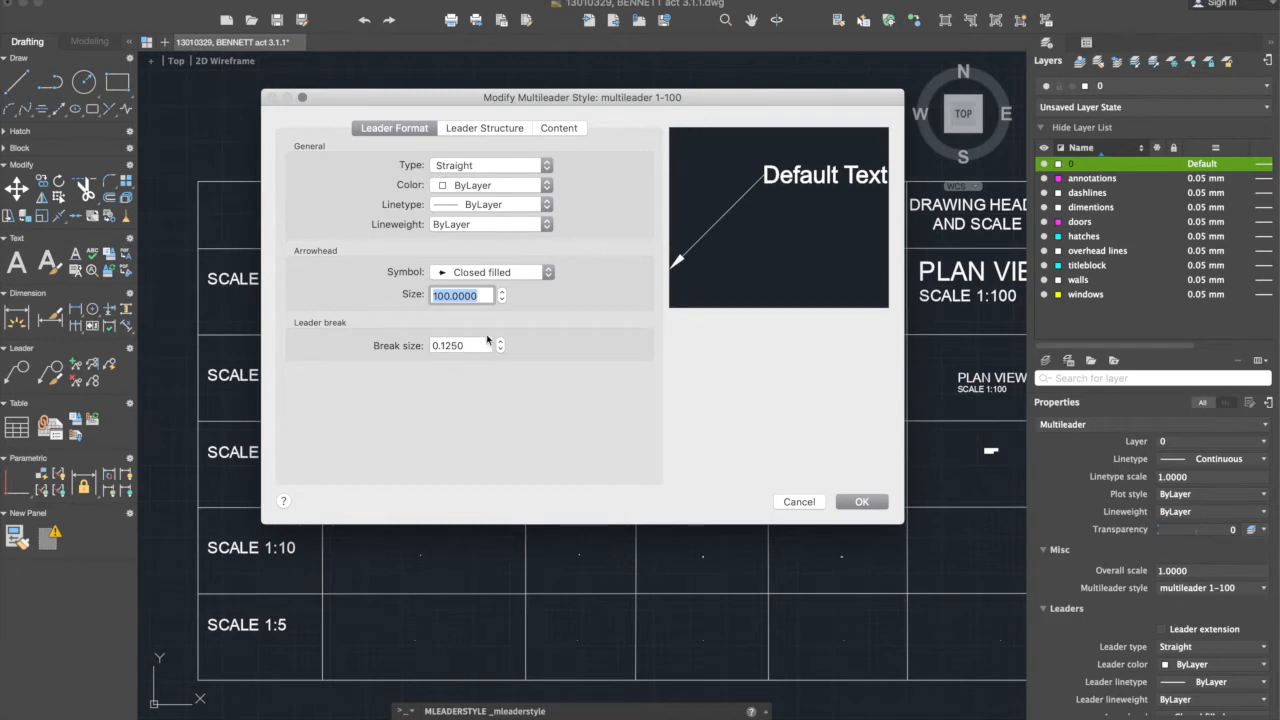
left_click(462, 129)
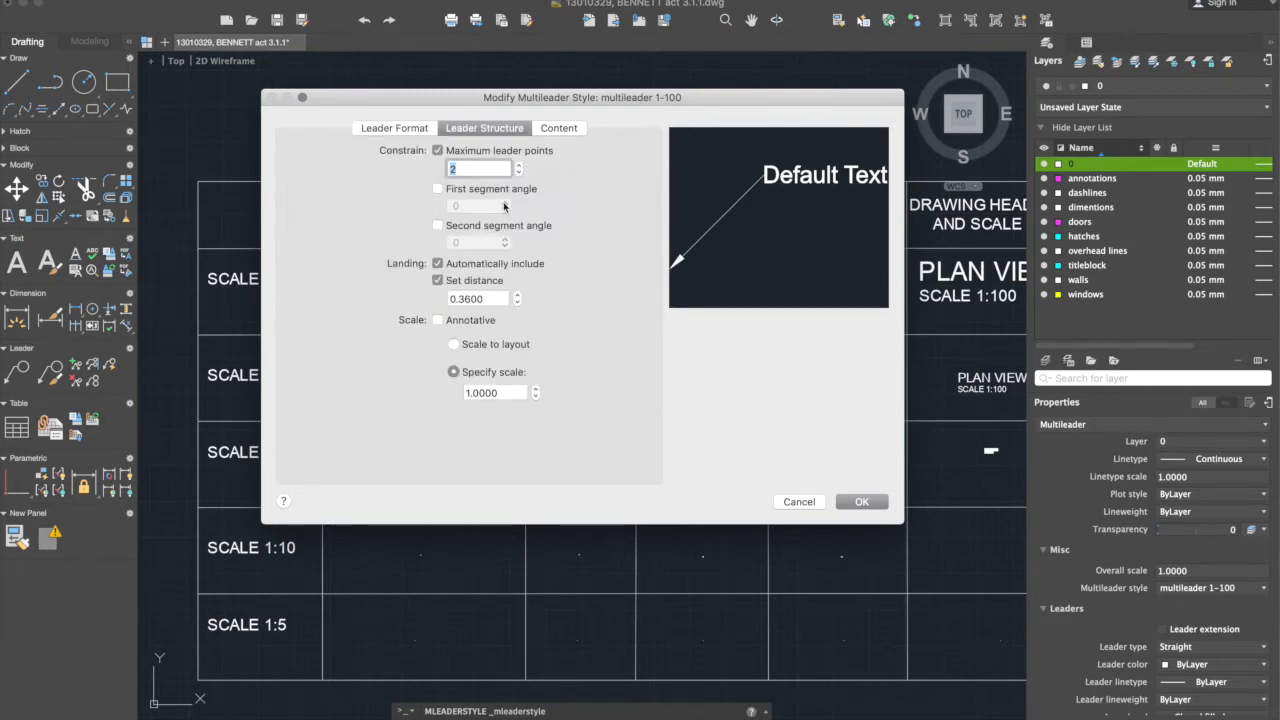
left_click(559, 128)
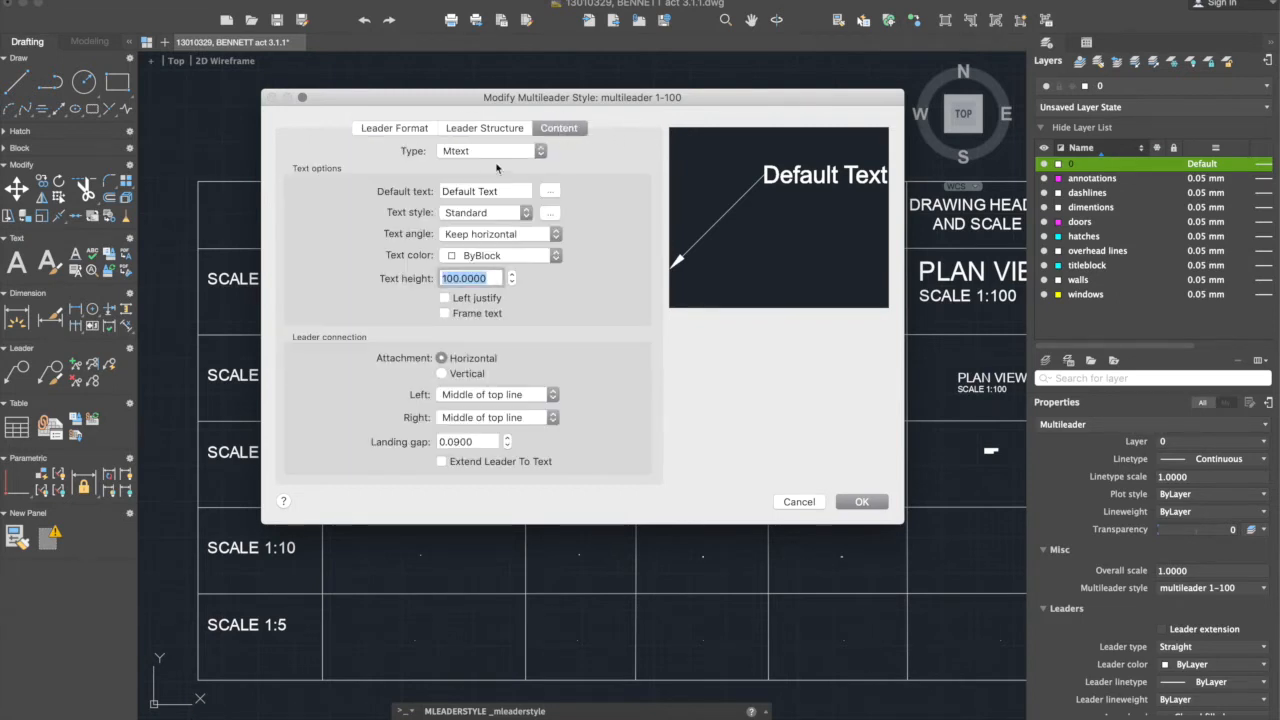
Step: Review the style's content type, default text and text style options, and leave the multileader style settings without changes
left_click(543, 153)
left_click(588, 161)
left_click(549, 191)
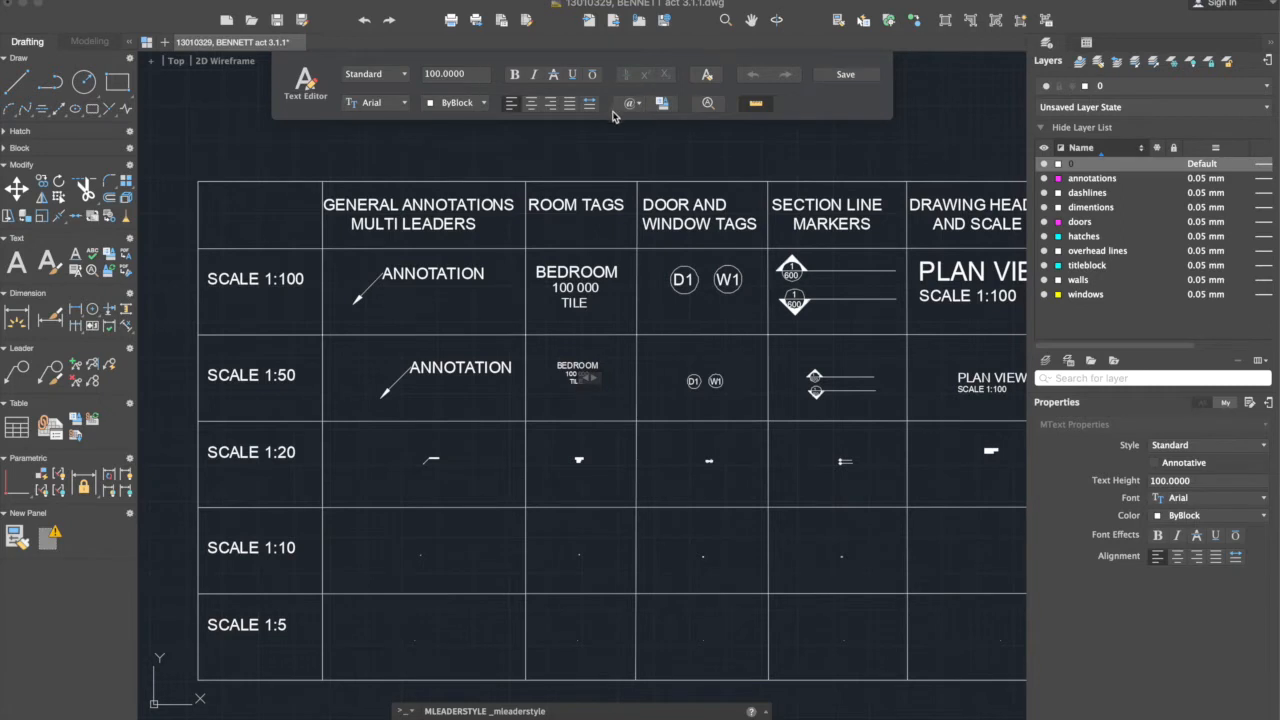
left_click(610, 260)
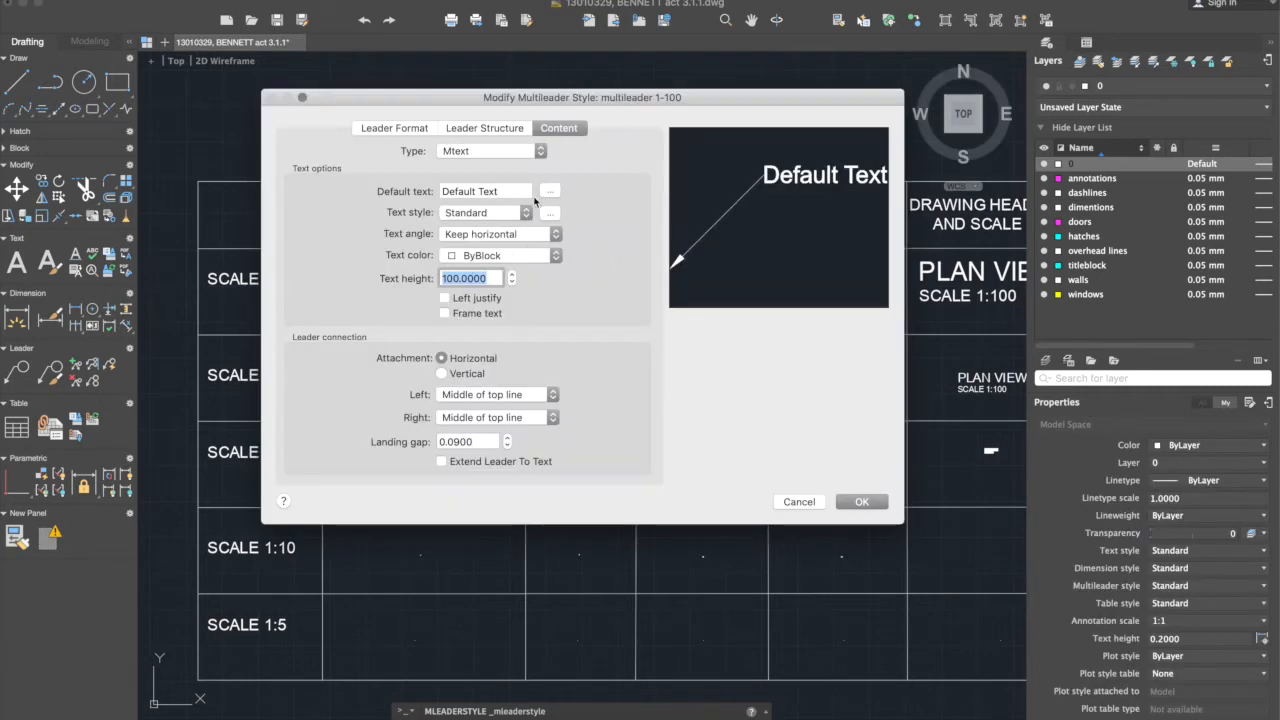
left_click(524, 212)
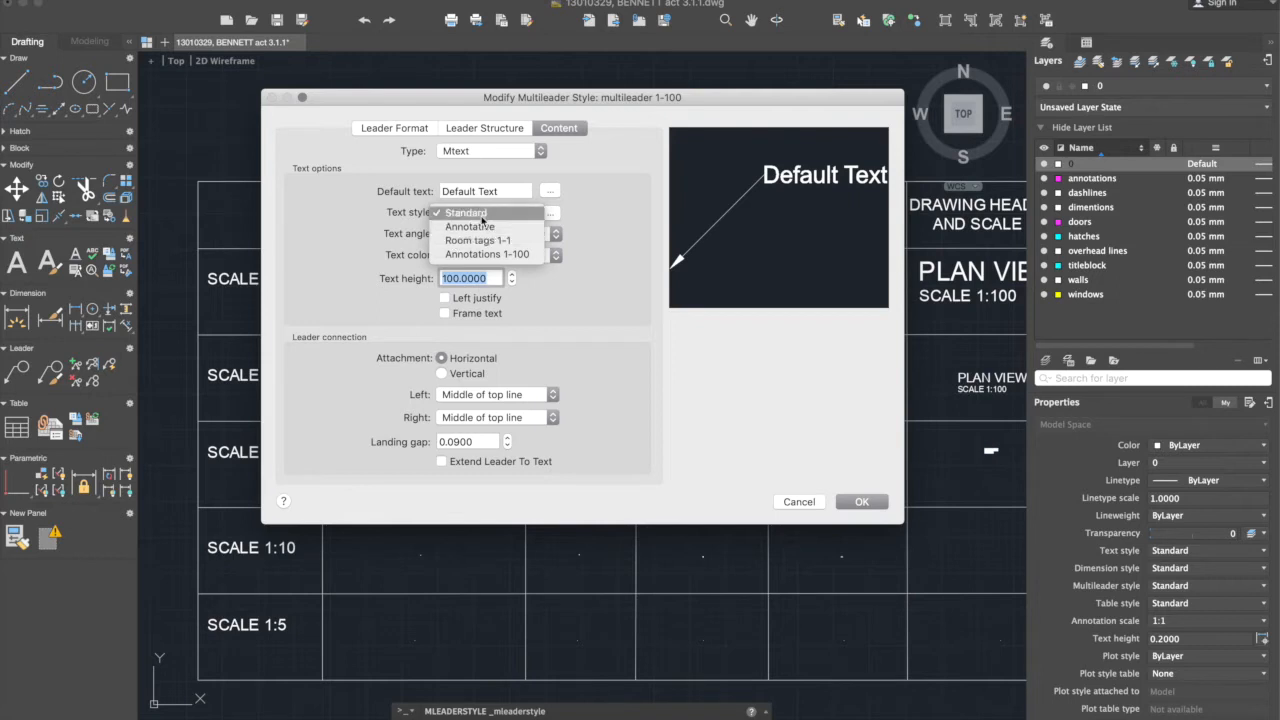
left_click(596, 231)
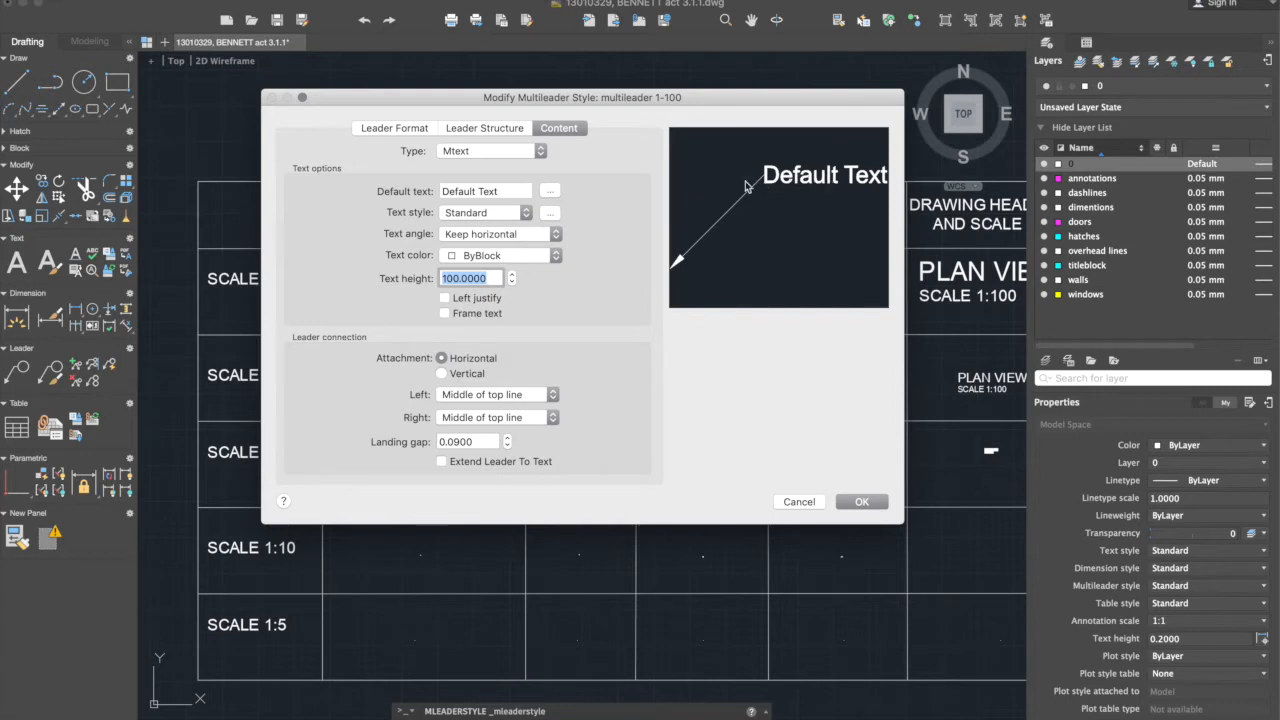
left_click(815, 502)
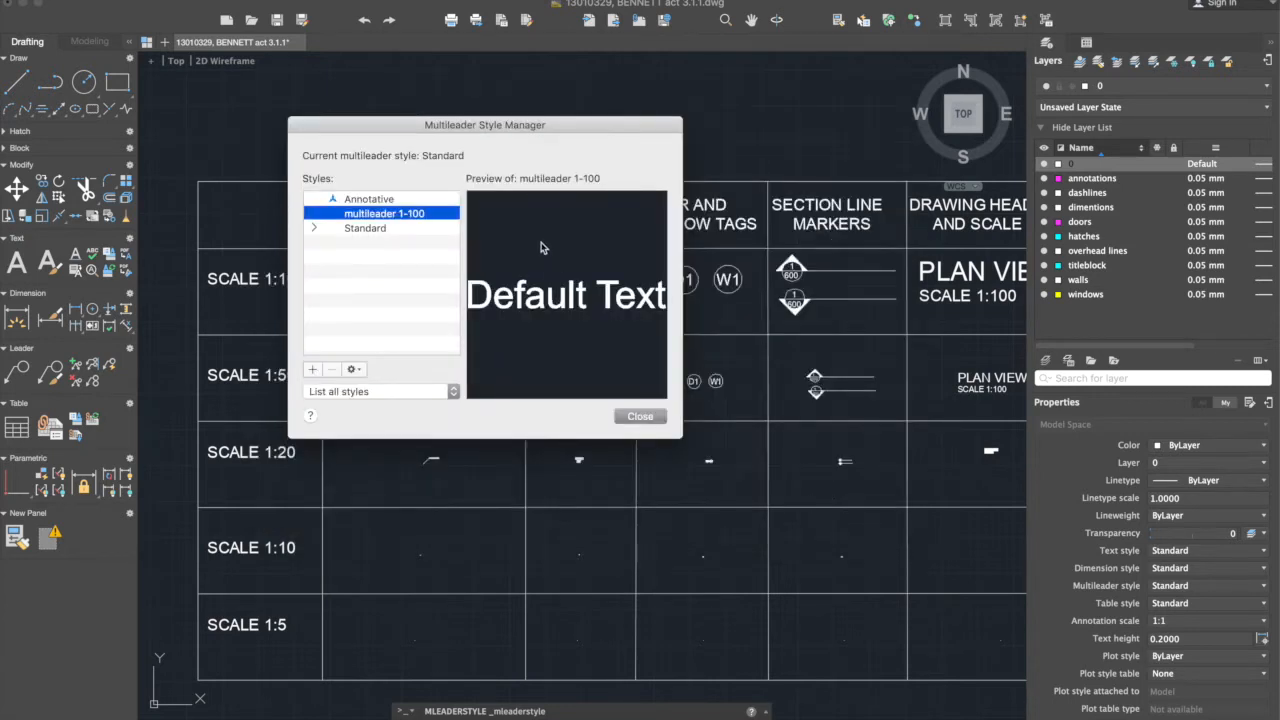
left_click(638, 417)
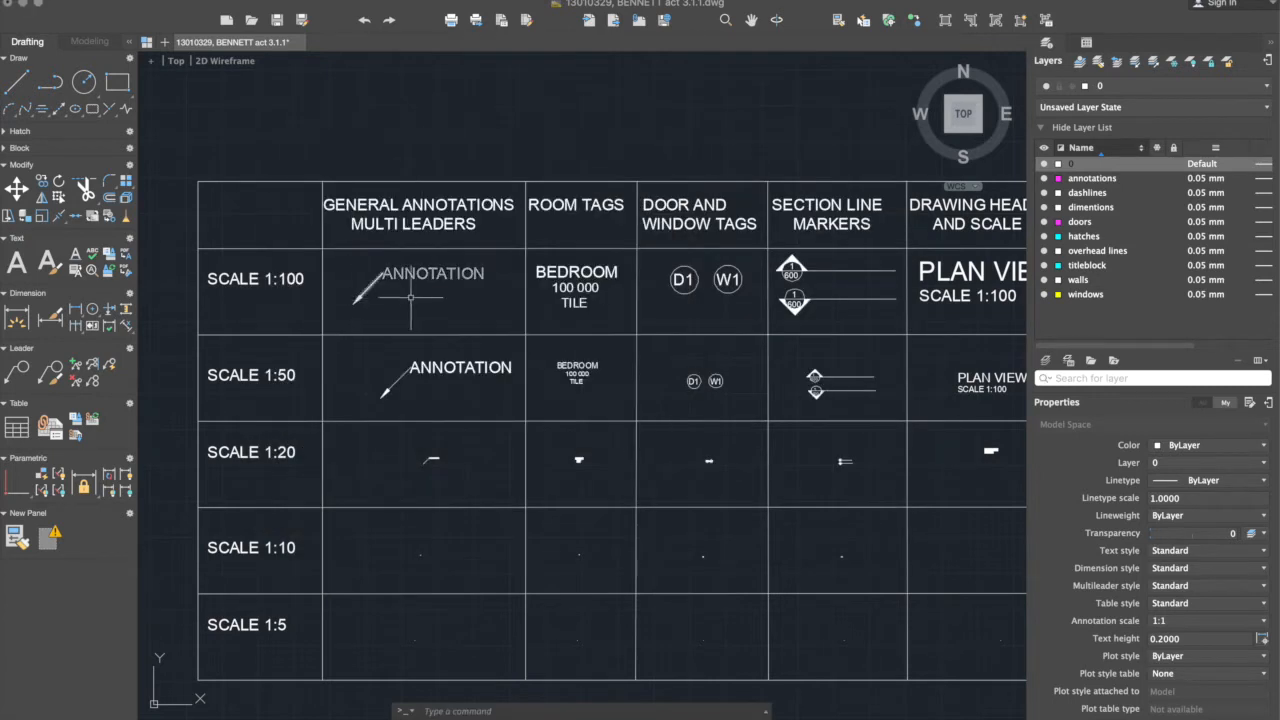
Step: Examine the text style and text height of the BEDROOM room tag in the scale 1:100 row
left_click(558, 270)
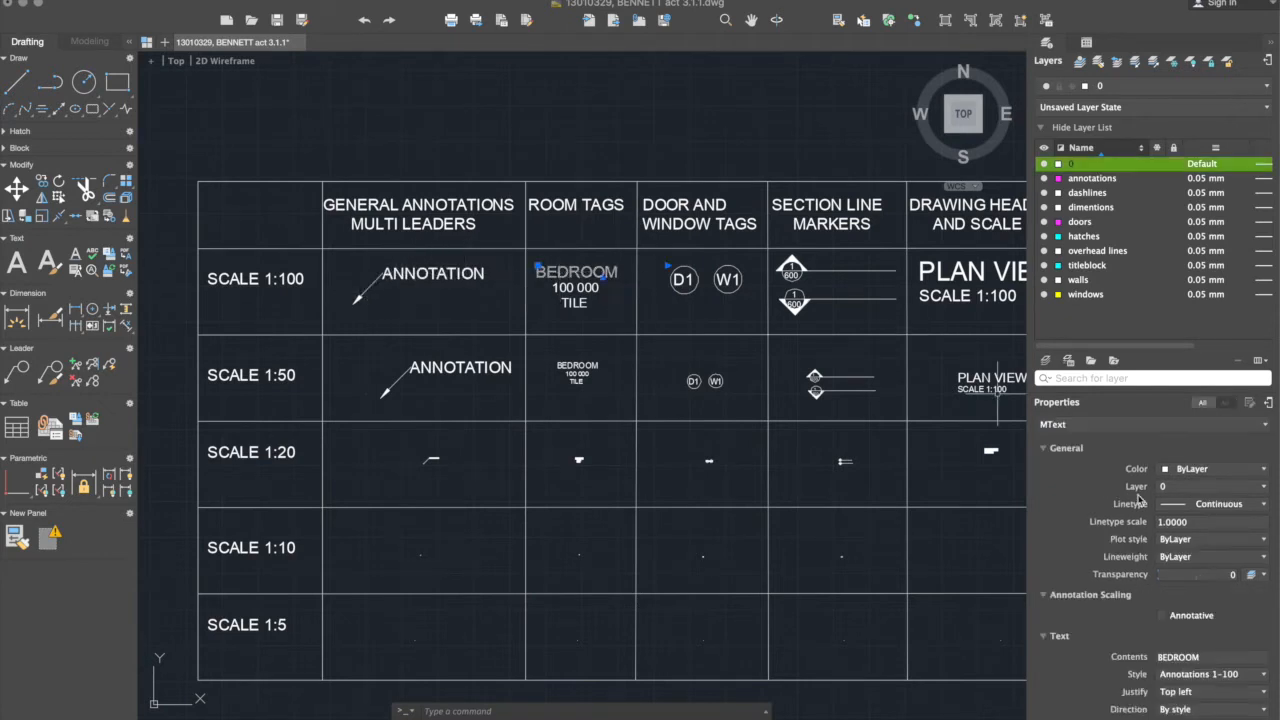
scroll(1140, 530, "down", 4)
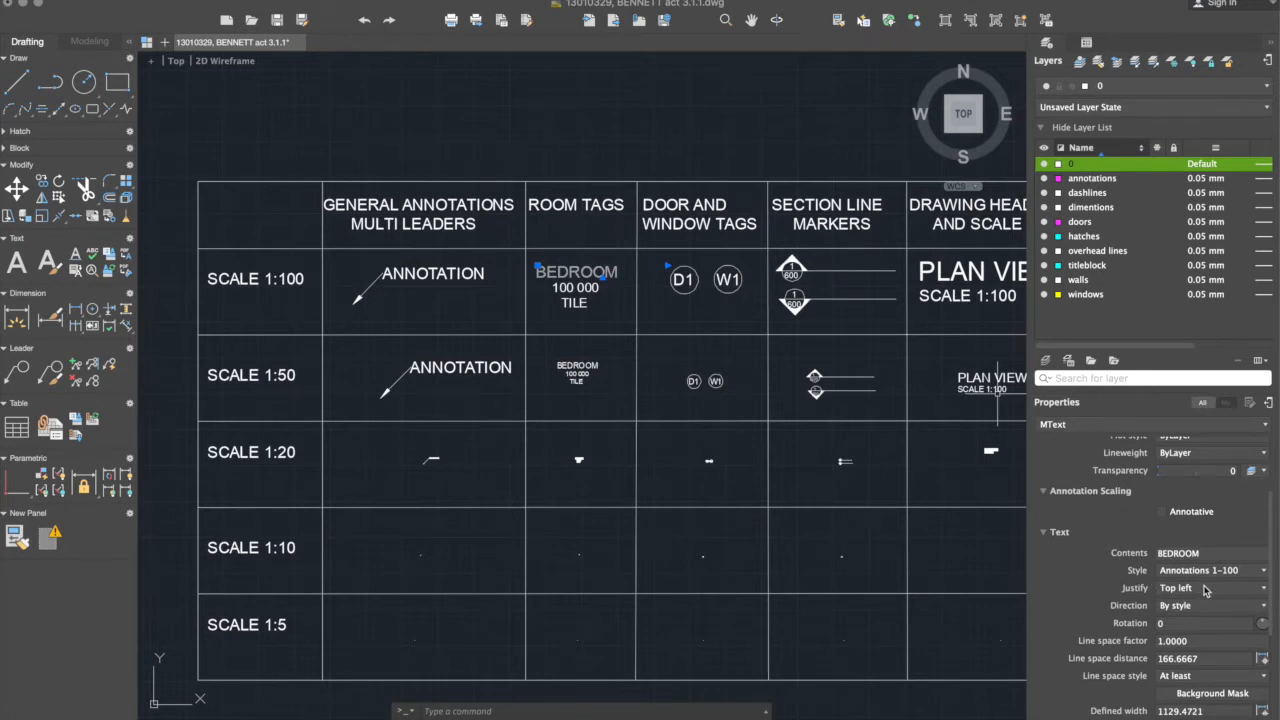
scroll(1195, 587, "down", 1)
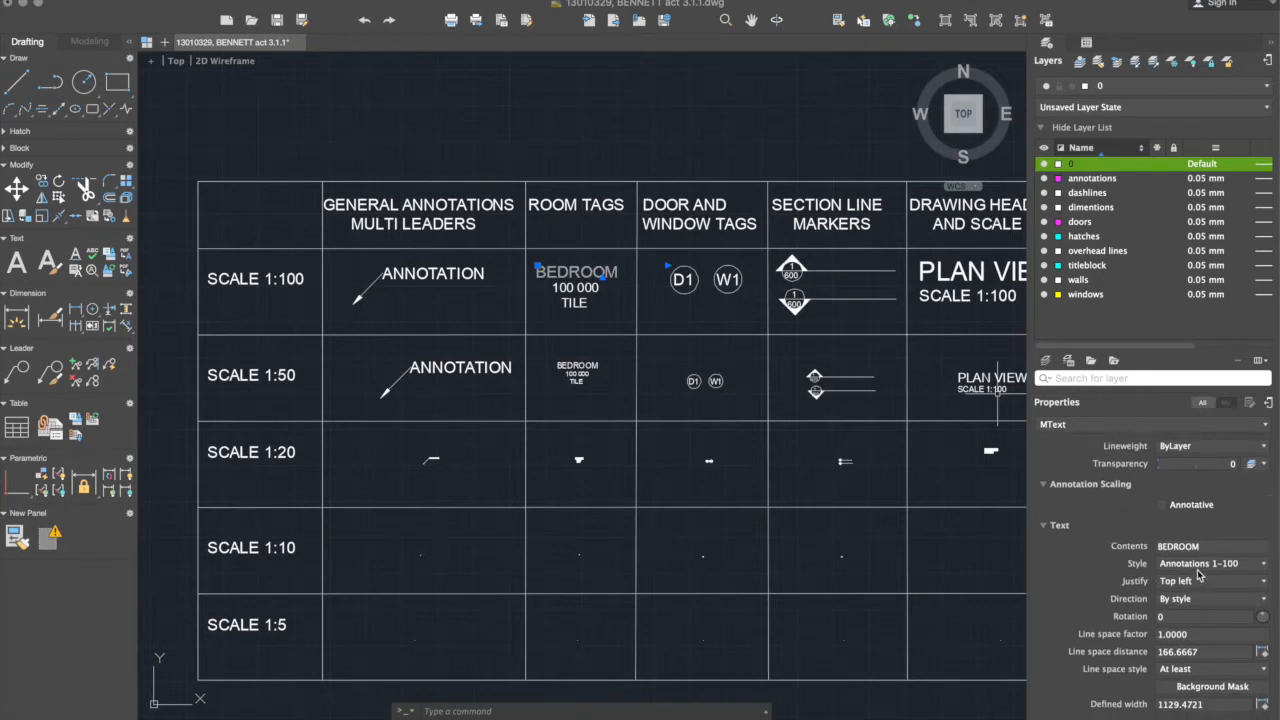
scroll(1193, 574, "down", 4)
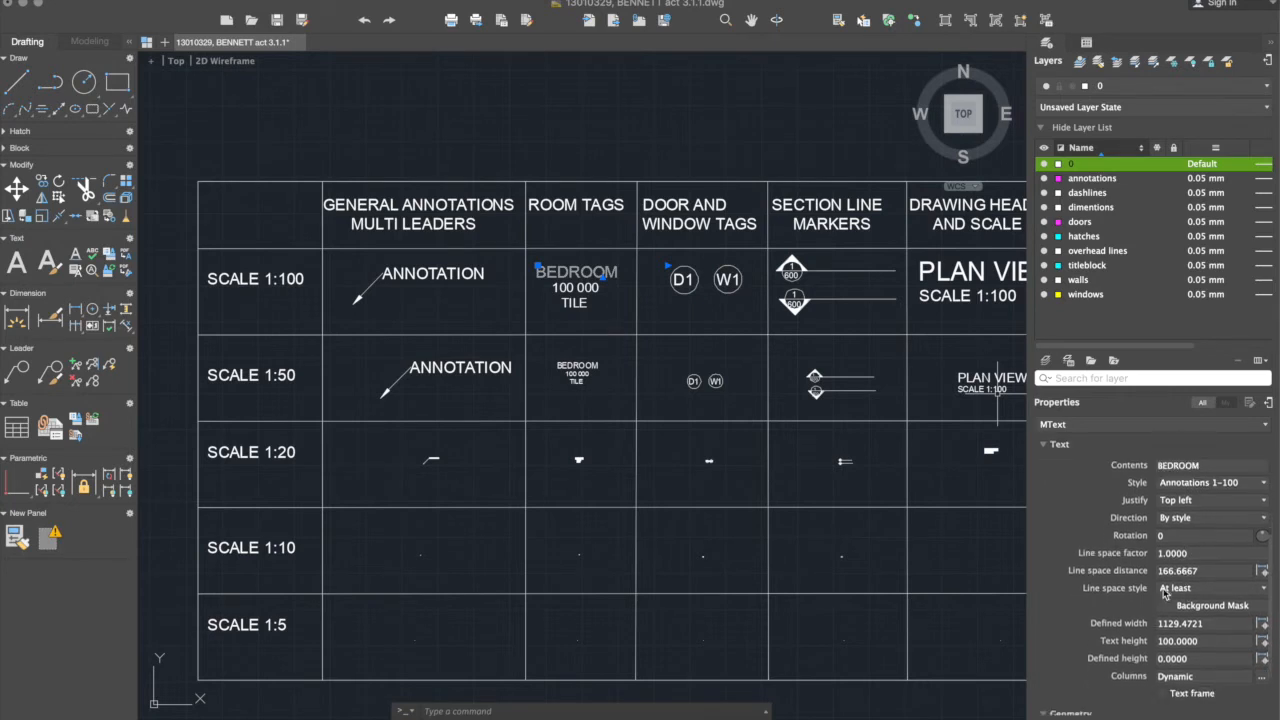
scroll(1157, 587, "down", 3)
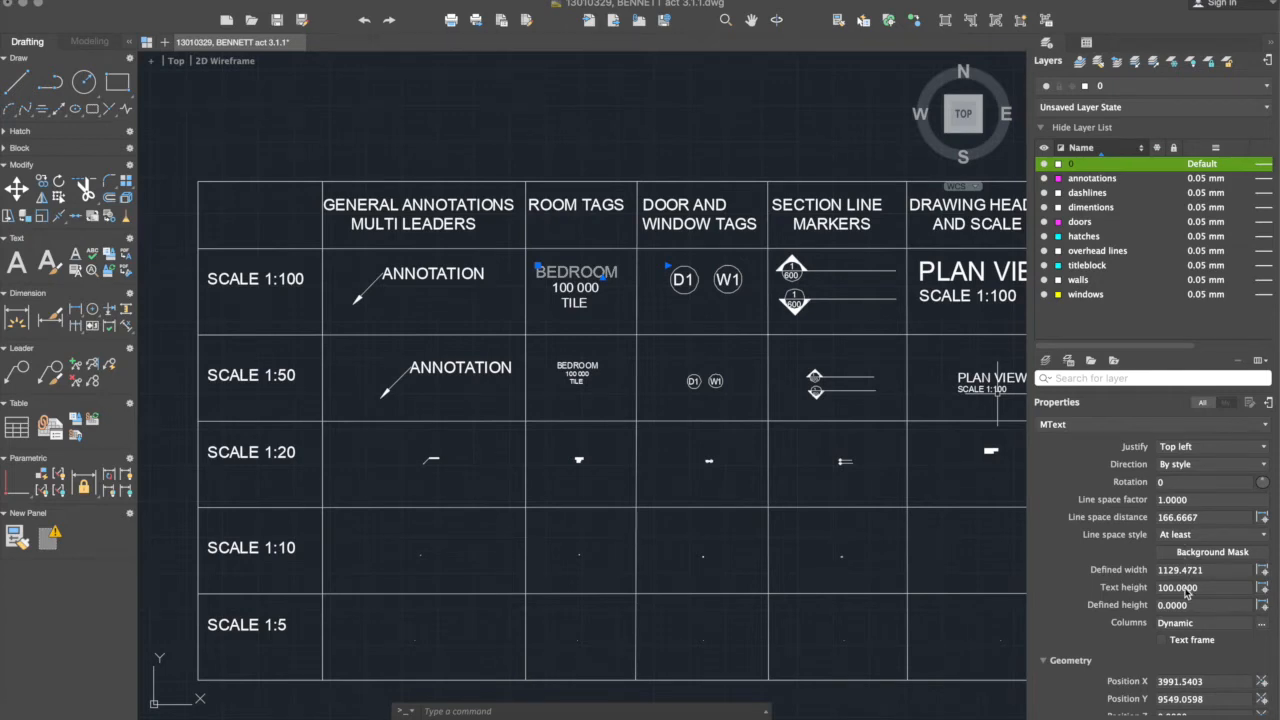
key("Escape")
left_click(569, 289)
key("Escape")
Step: Look over the annotation table's columns through to the north arrow, returning to the general annotations column
middle_click_drag(618, 308, 555, 318)
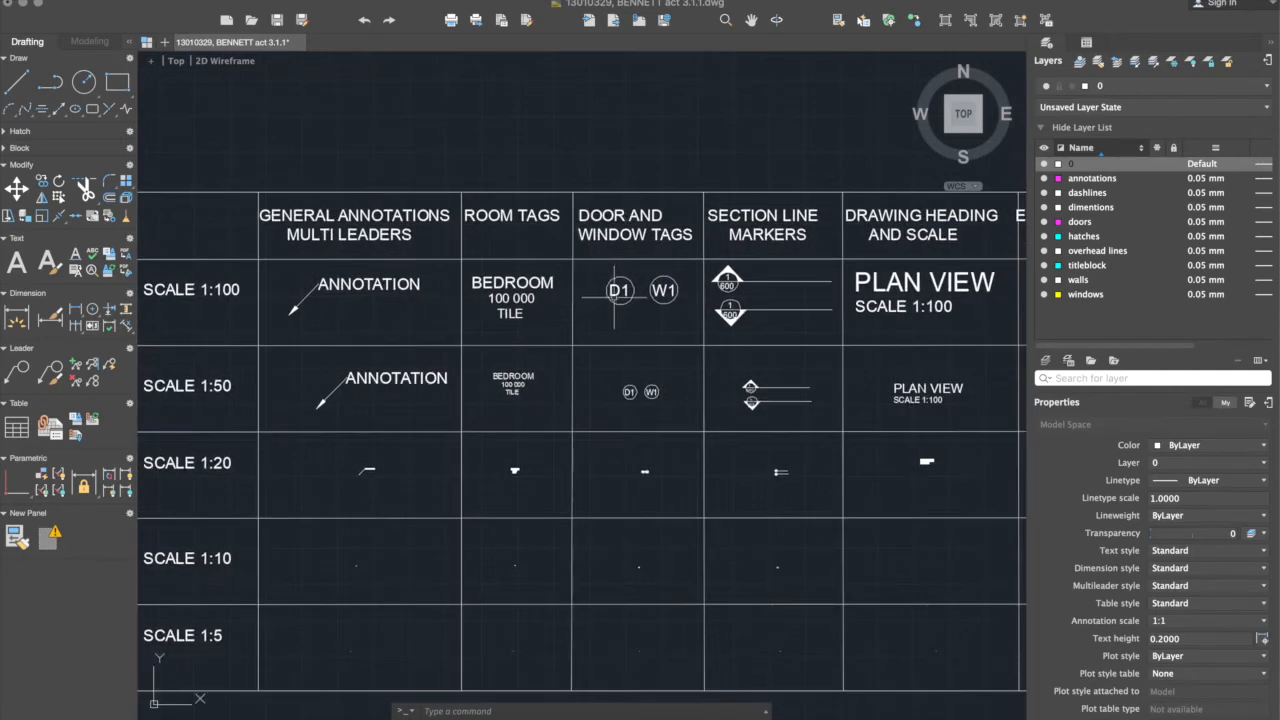
middle_click_drag(784, 297, 501, 333)
middle_click_drag(739, 343, 501, 350)
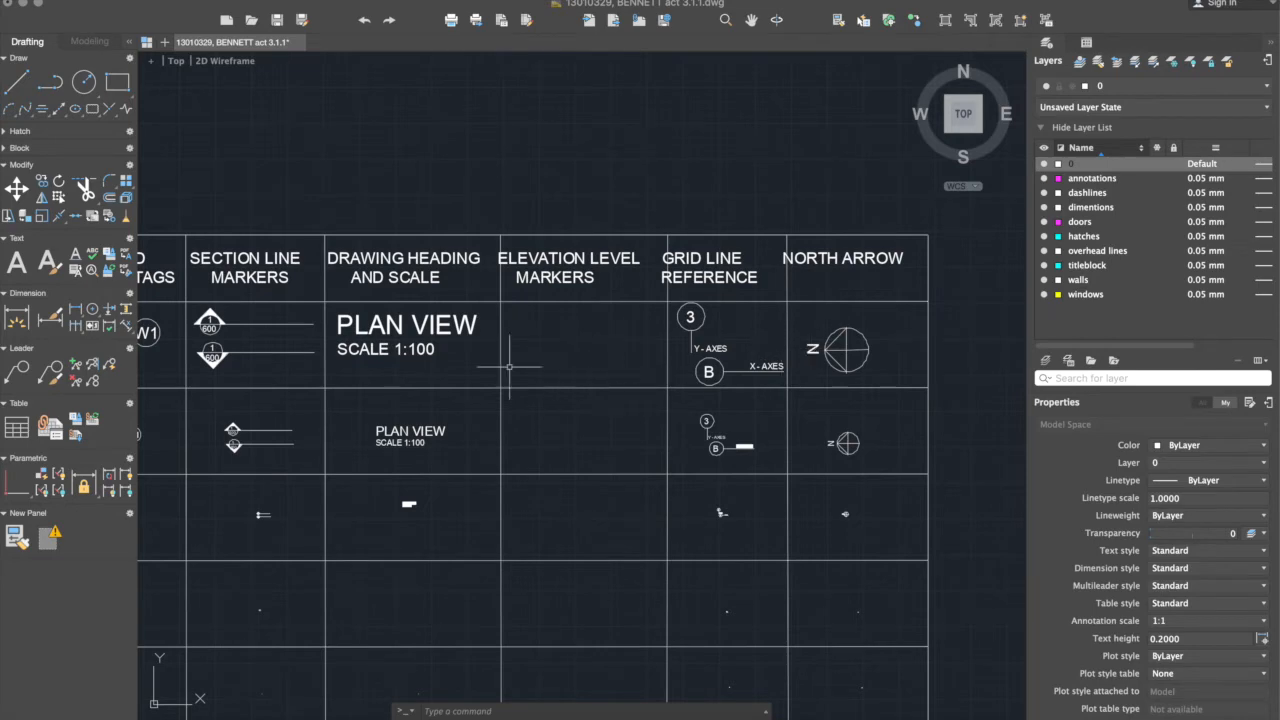
middle_click_drag(509, 367, 814, 314)
middle_click_drag(283, 457, 457, 443)
middle_click_drag(362, 438, 600, 327)
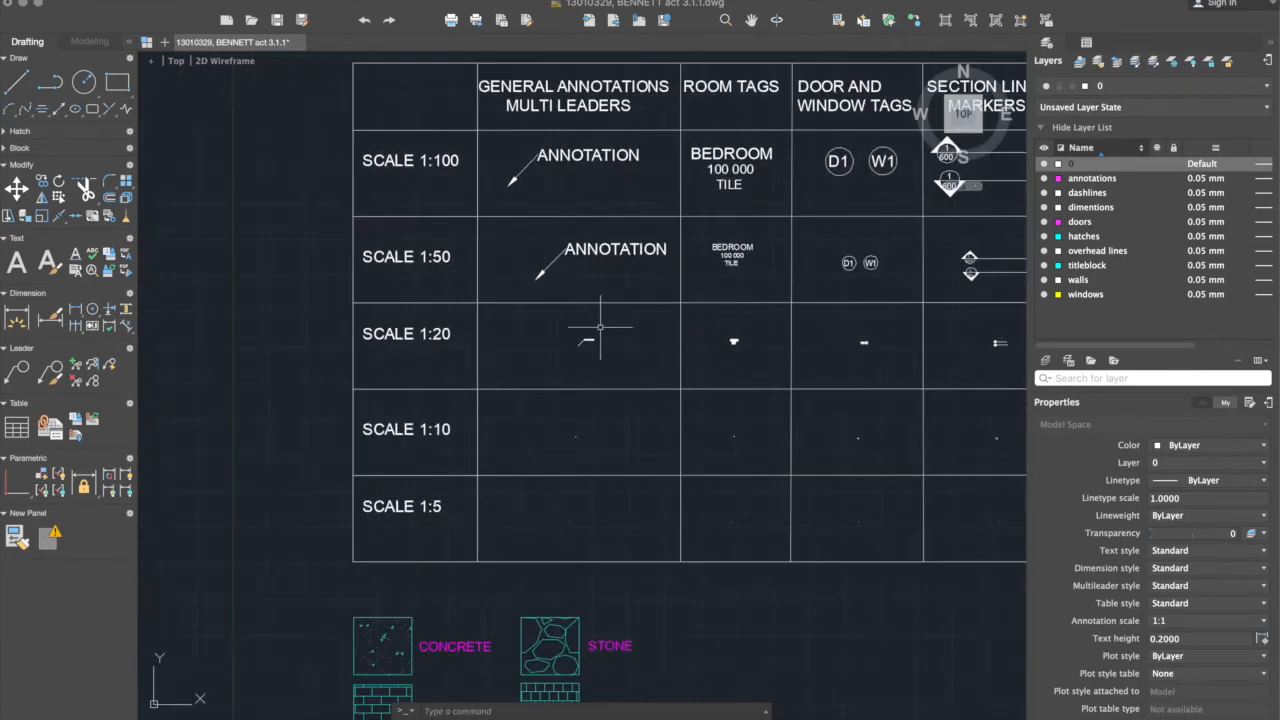
Step: Examine the multileader style, arrowhead size, text style and text height of the scale 1:50 annotation leader
left_click(588, 249)
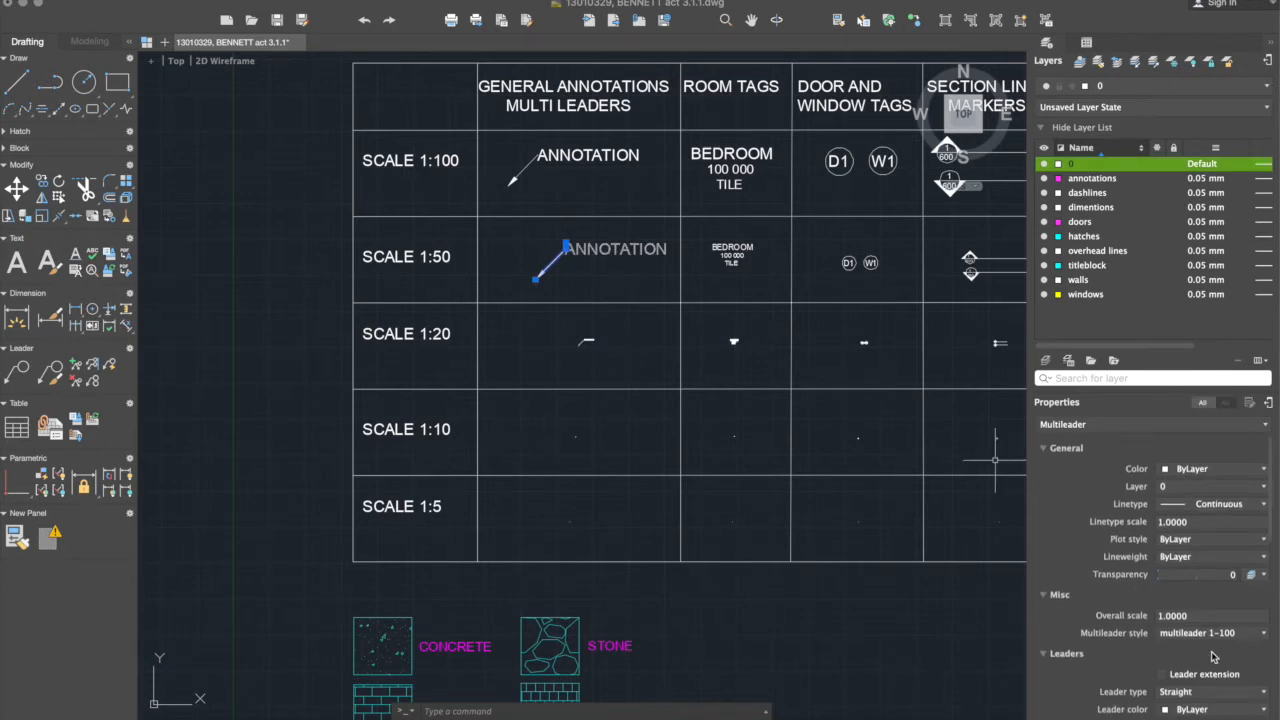
scroll(1187, 645, "down", 5)
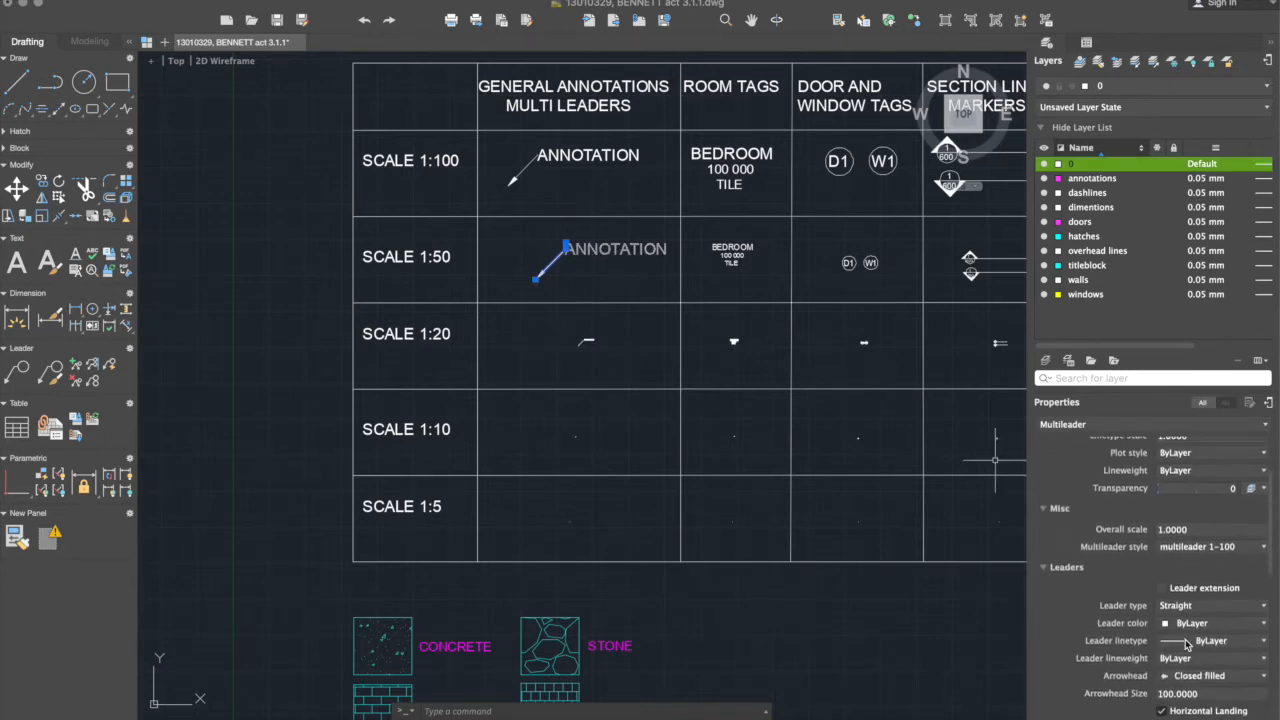
scroll(1185, 652, "down", 2)
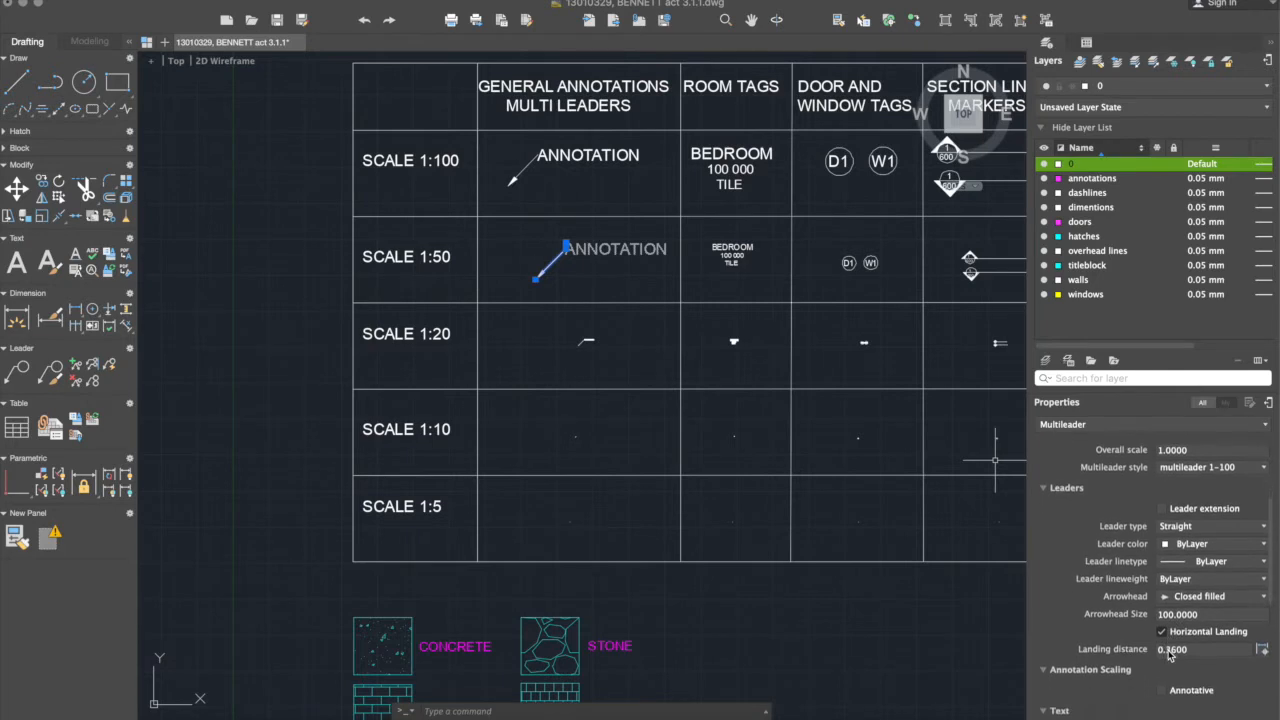
scroll(1176, 661, "down", 5)
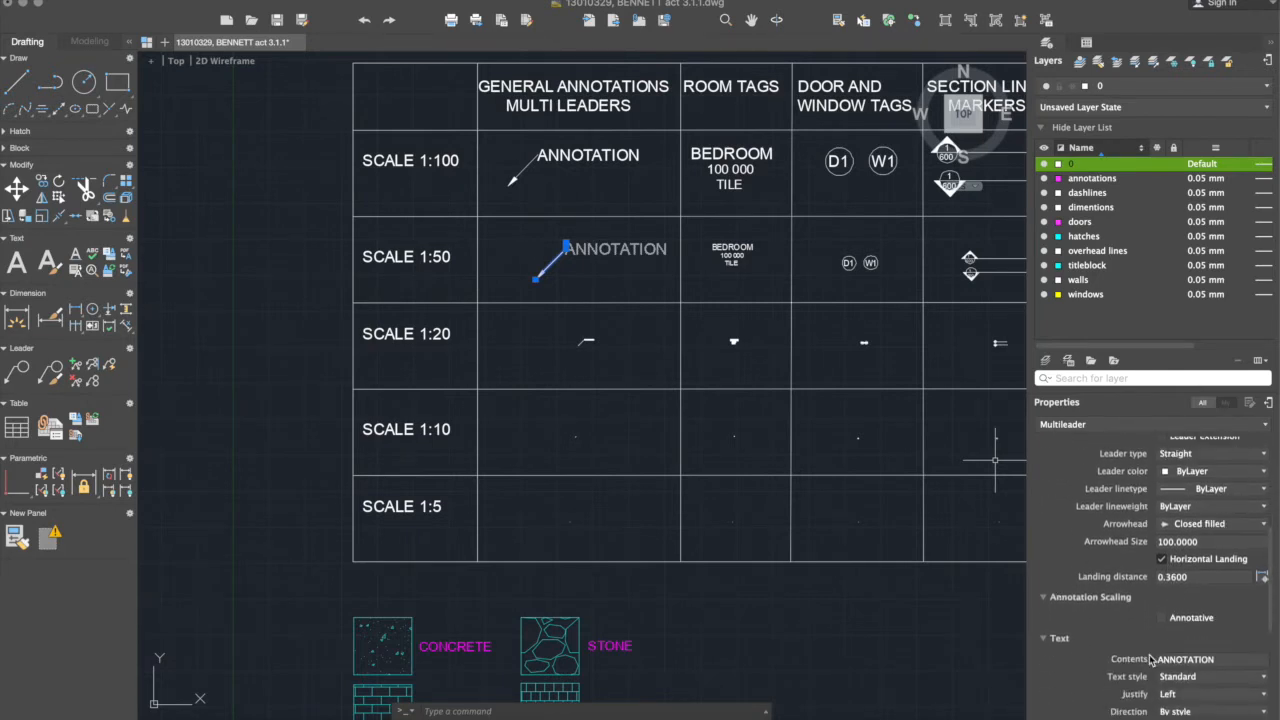
scroll(1155, 659, "down", 2)
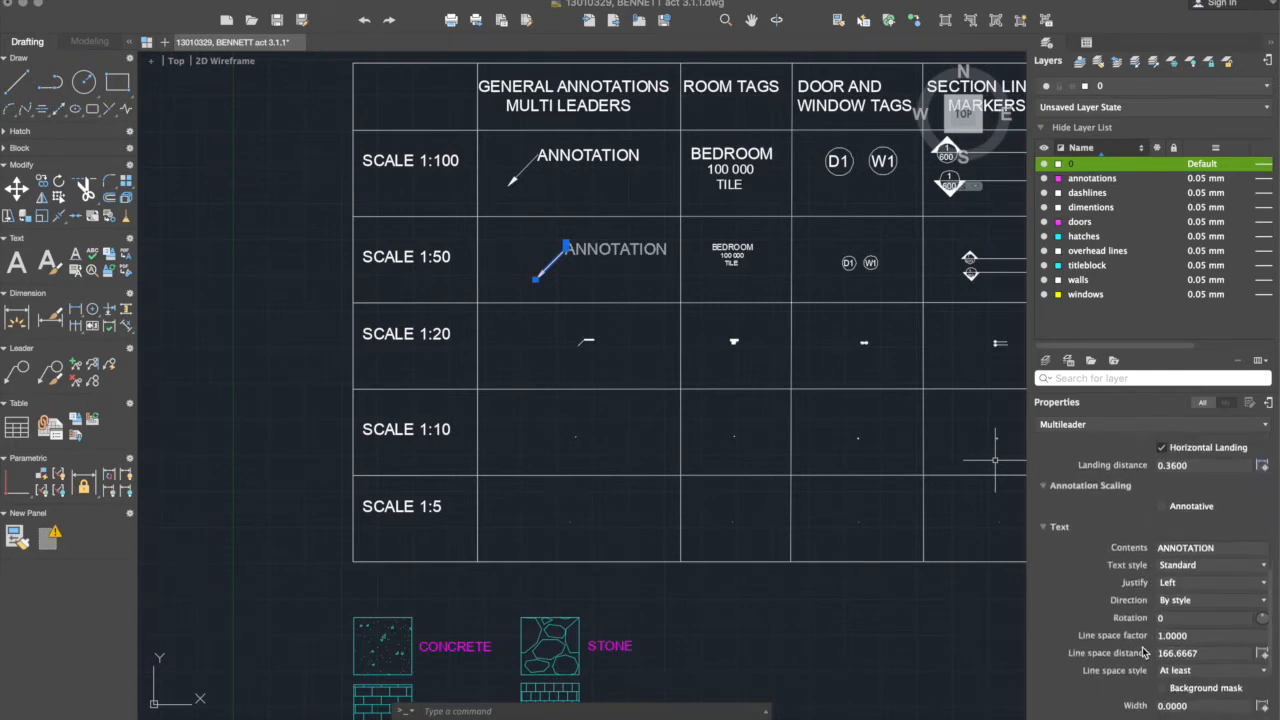
scroll(1139, 613, "down", 4)
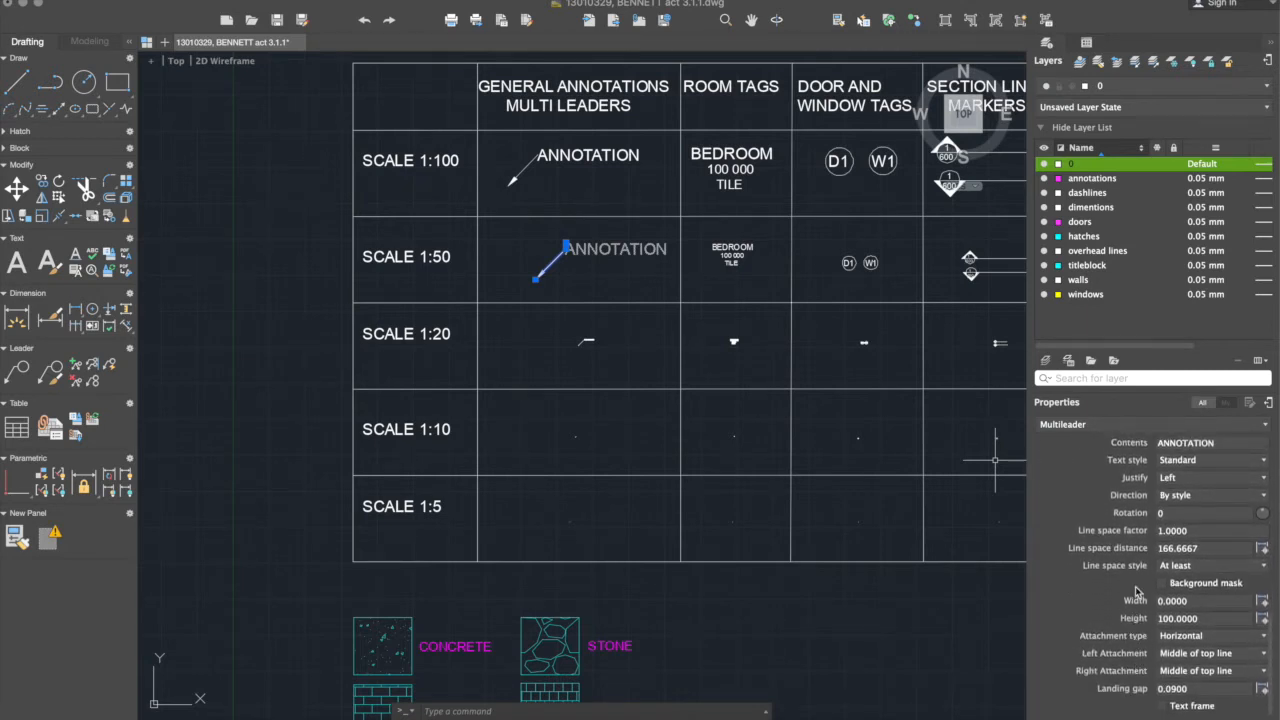
scroll(1137, 594, "up", 10)
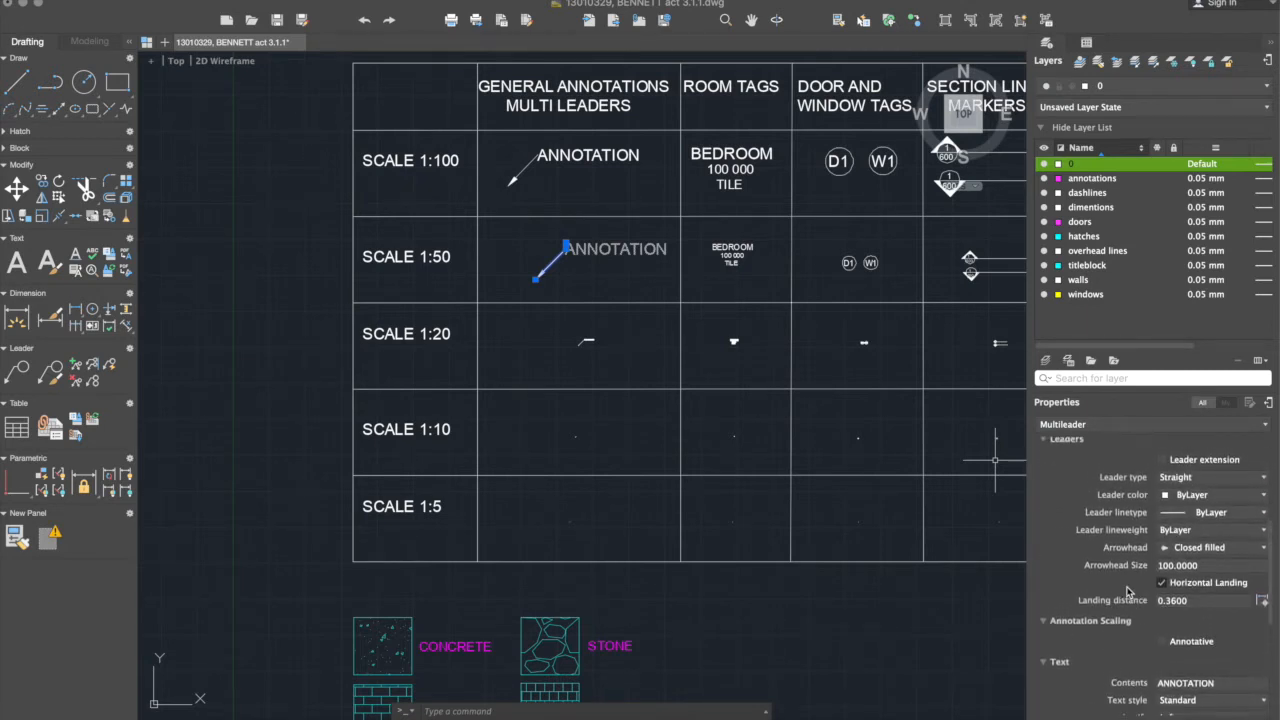
scroll(1130, 593, "up", 6)
scroll(1127, 592, "up", 1)
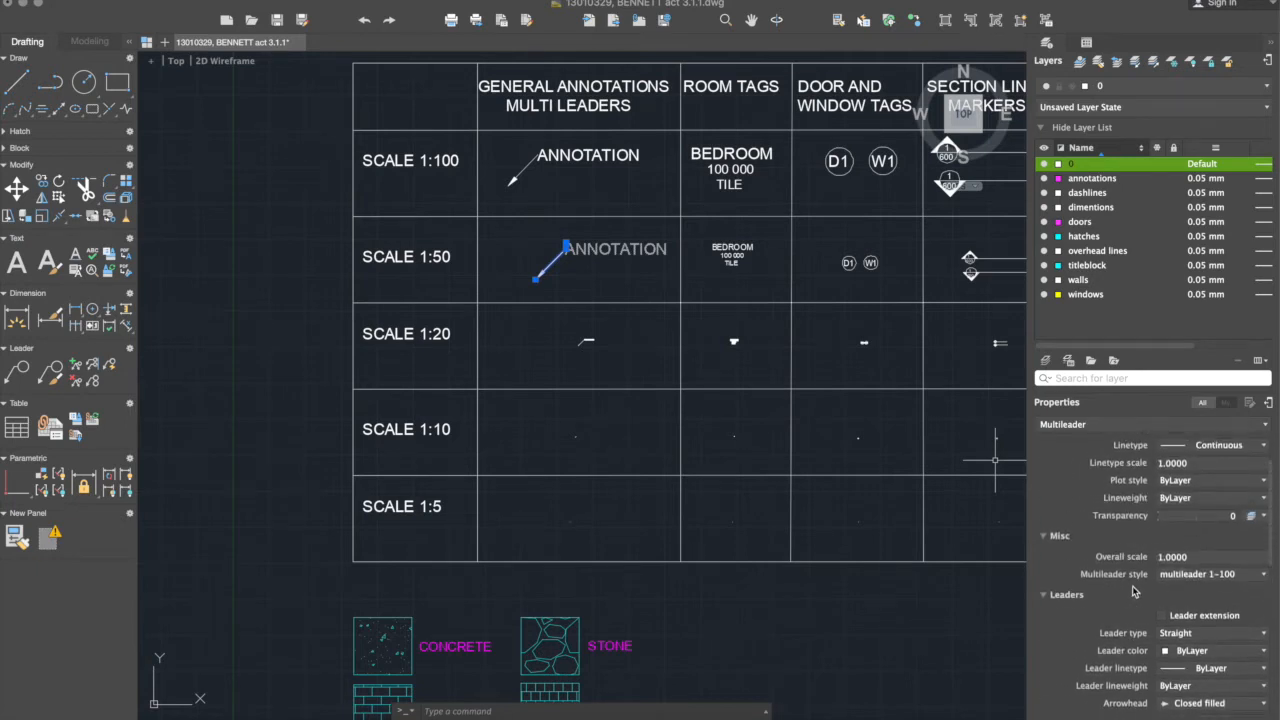
Step: Check the overall scale and multileader style of the scale 1:50 annotation leader
scroll(1133, 592, "up", 2)
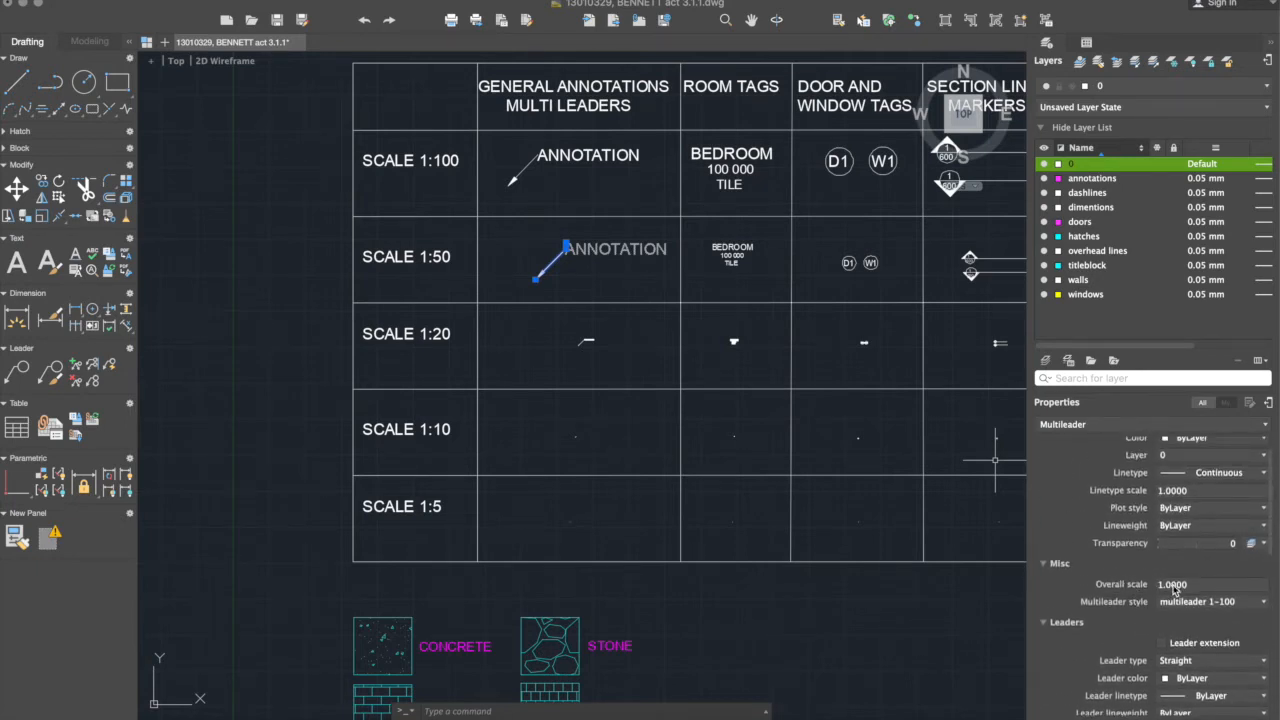
key("Escape")
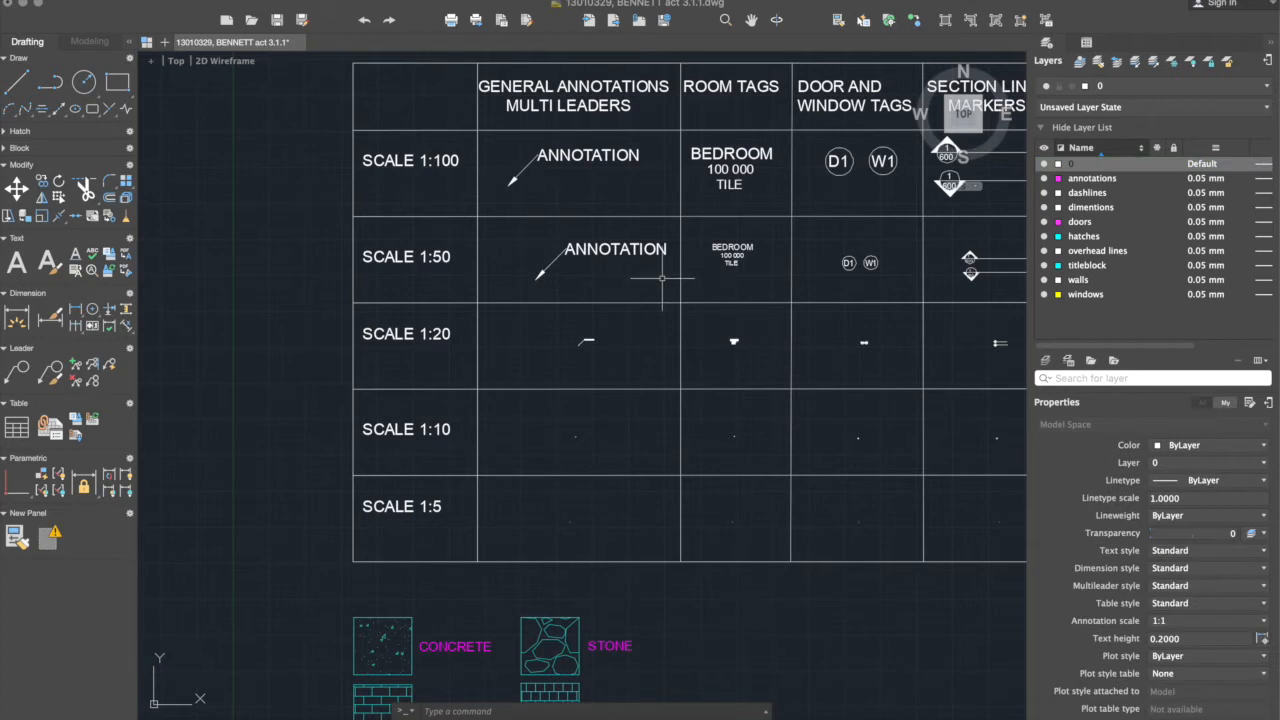
left_click(622, 260)
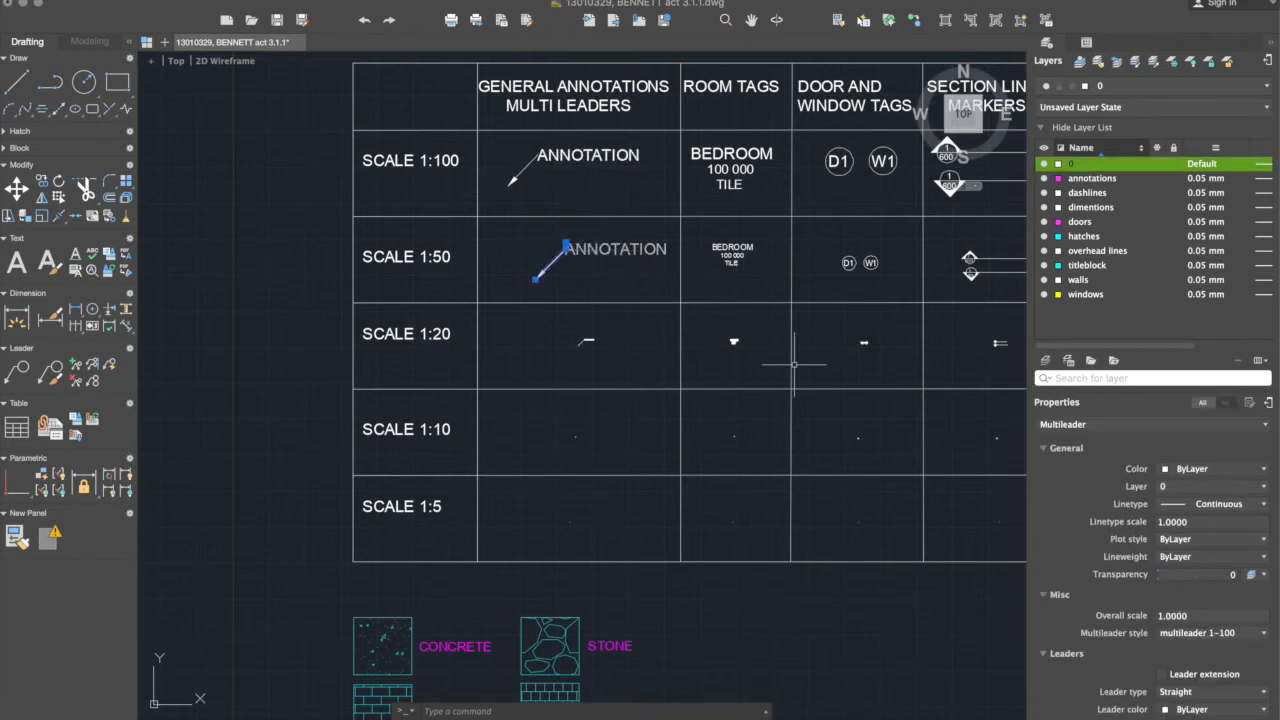
key("Escape")
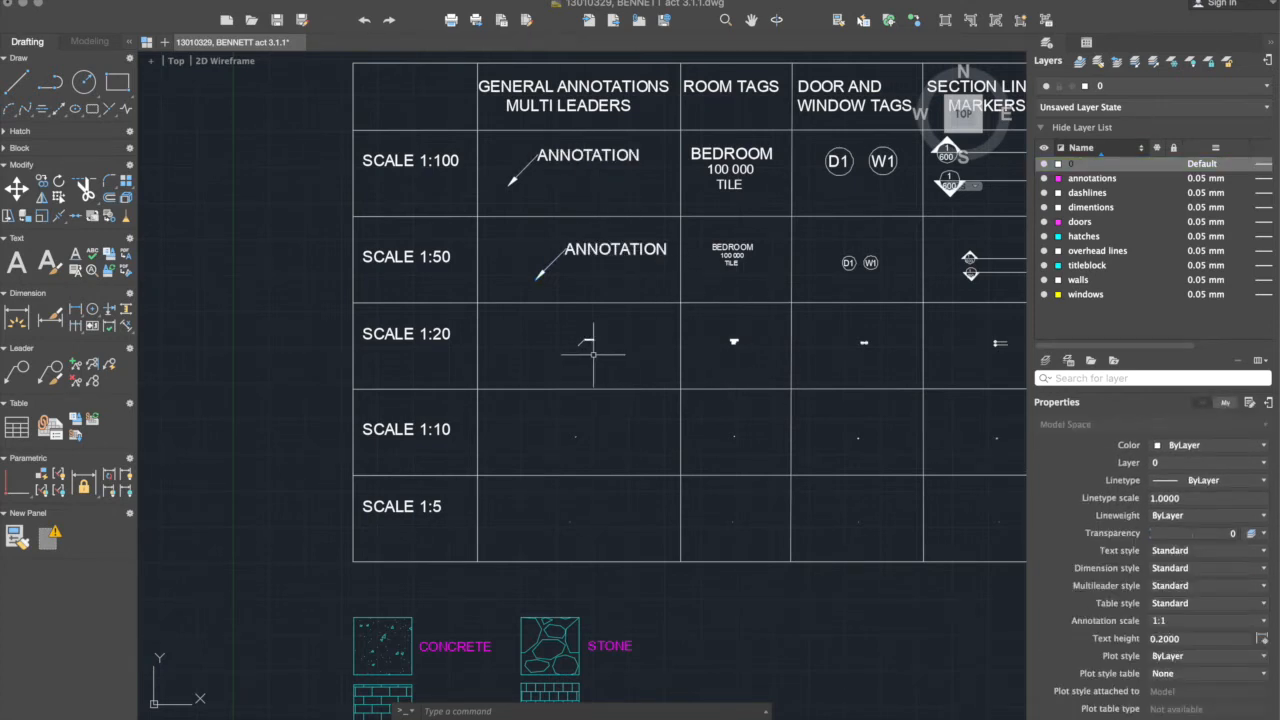
Step: Examine the overall scale, multileader style, arrowhead size, text style and text height of the scale 1:20 annotation leader
left_click(585, 341)
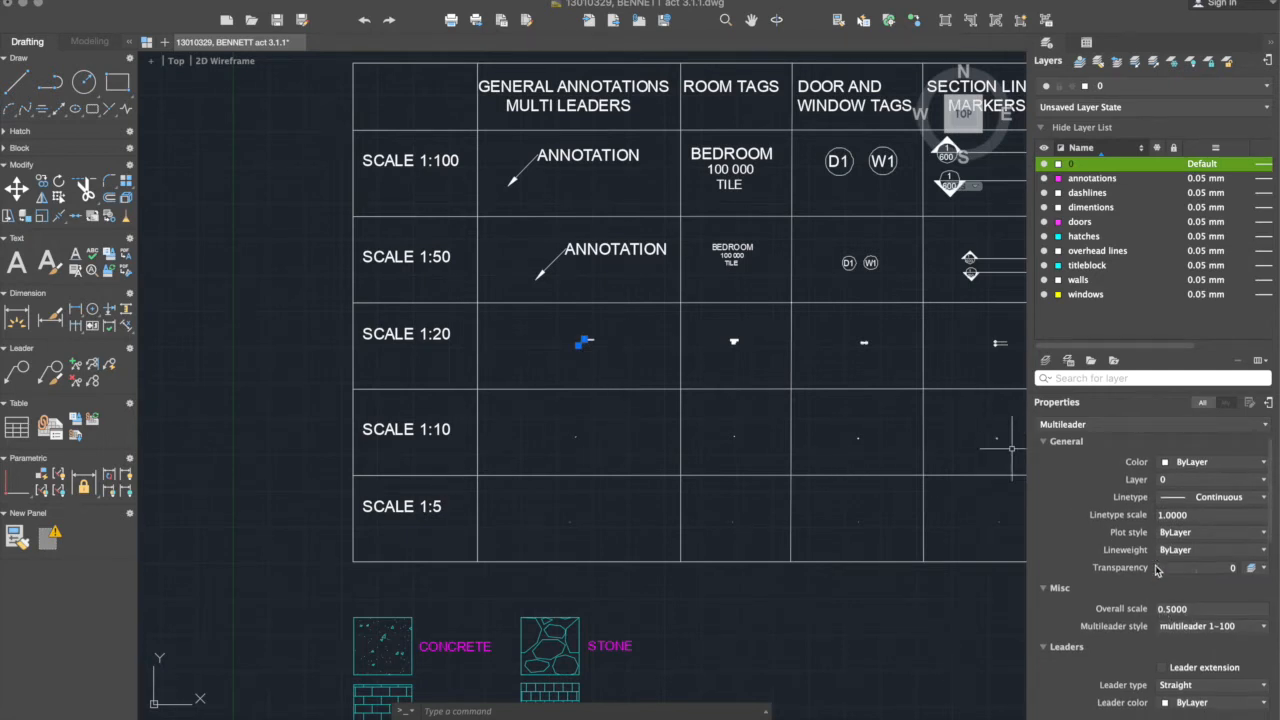
scroll(1157, 571, "down", 3)
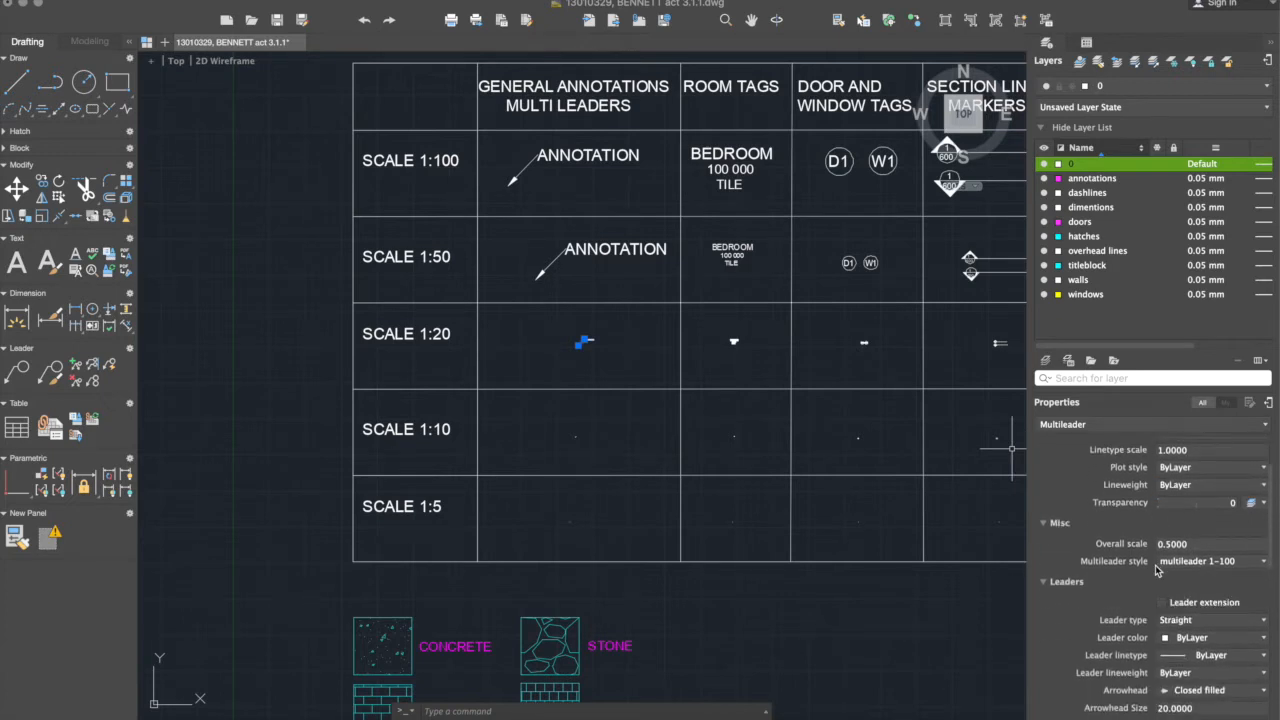
scroll(1157, 570, "down", 3)
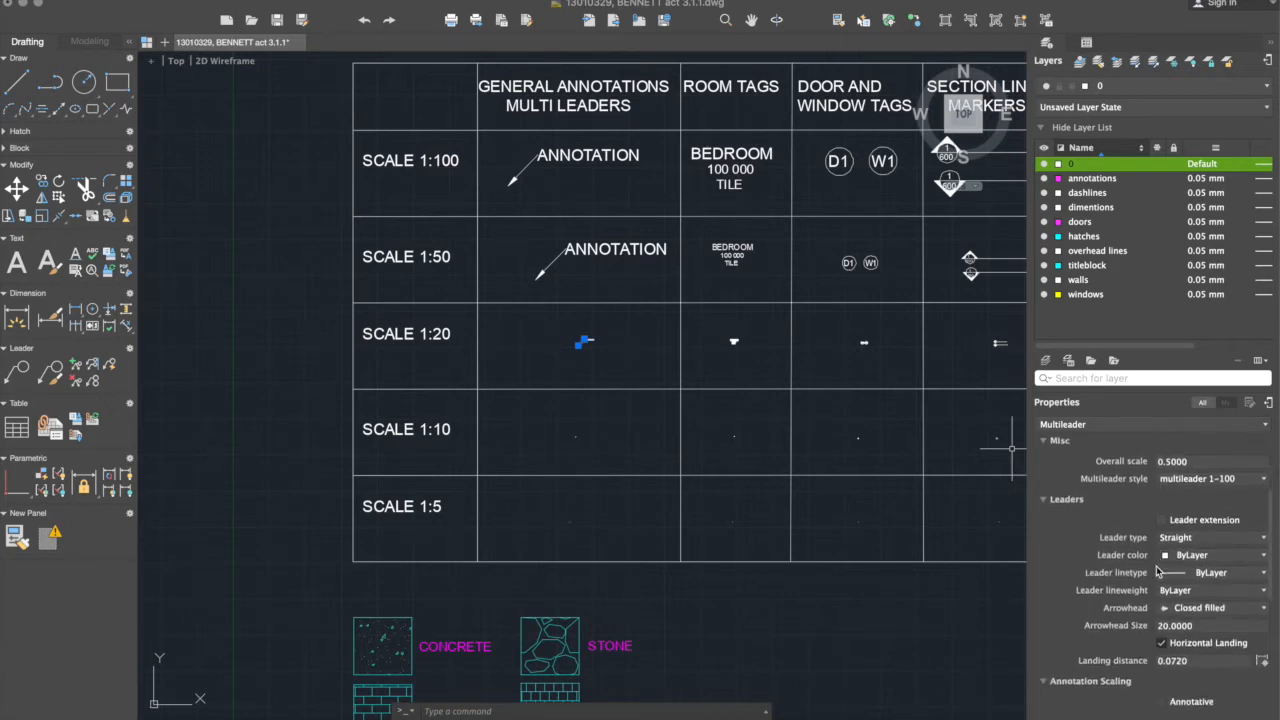
scroll(1148, 580, "down", 2)
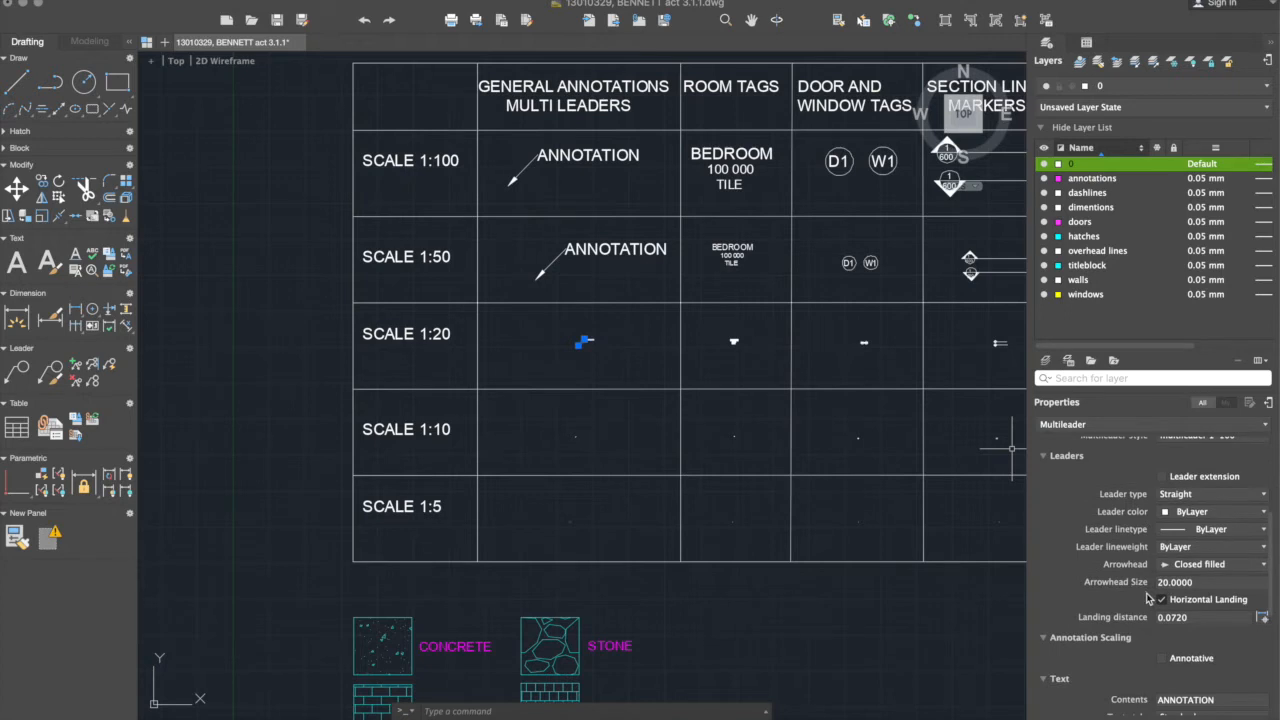
scroll(1146, 604, "down", 1)
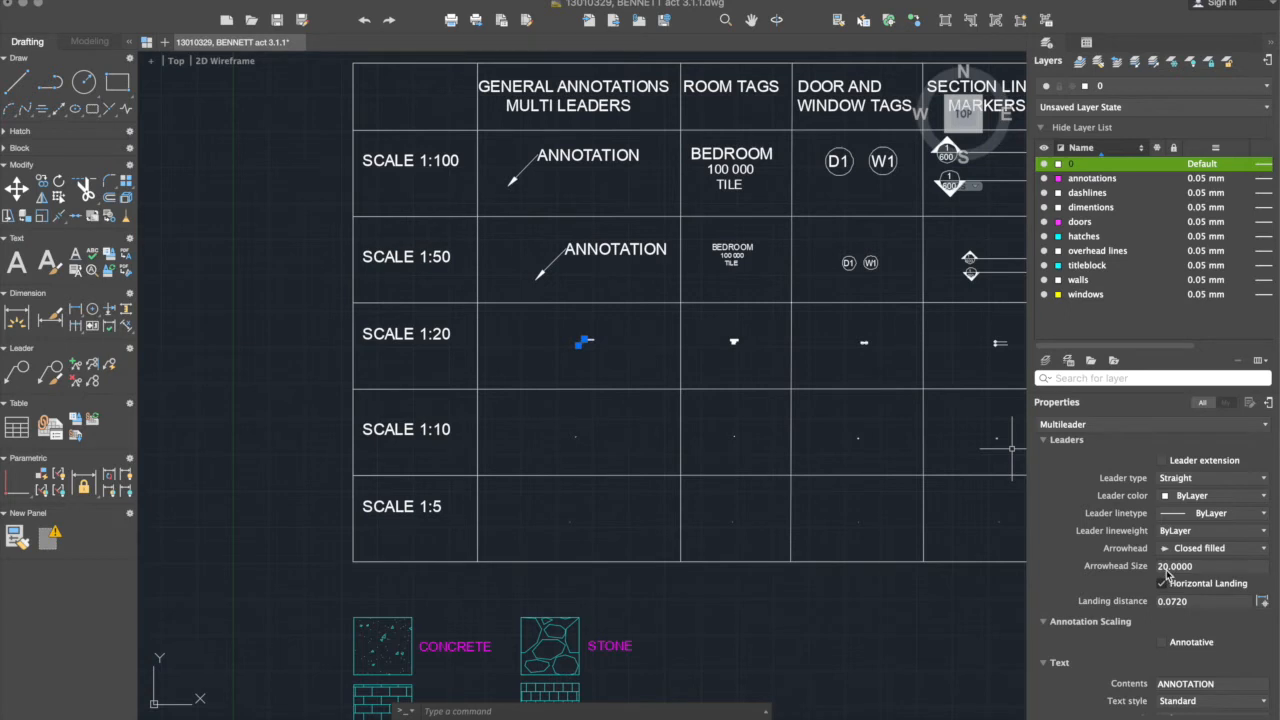
scroll(1160, 580, "down", 2)
scroll(1150, 595, "down", 5)
scroll(1147, 600, "down", 2)
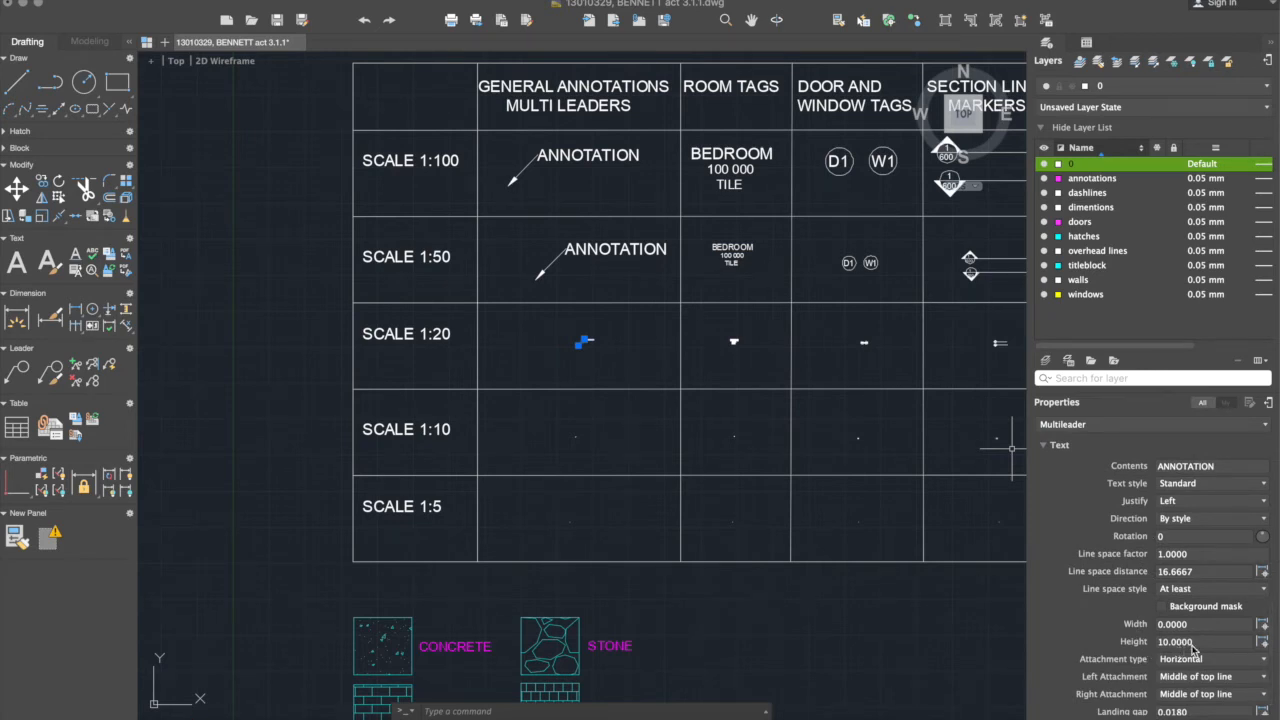
scroll(1190, 645, "down", 2)
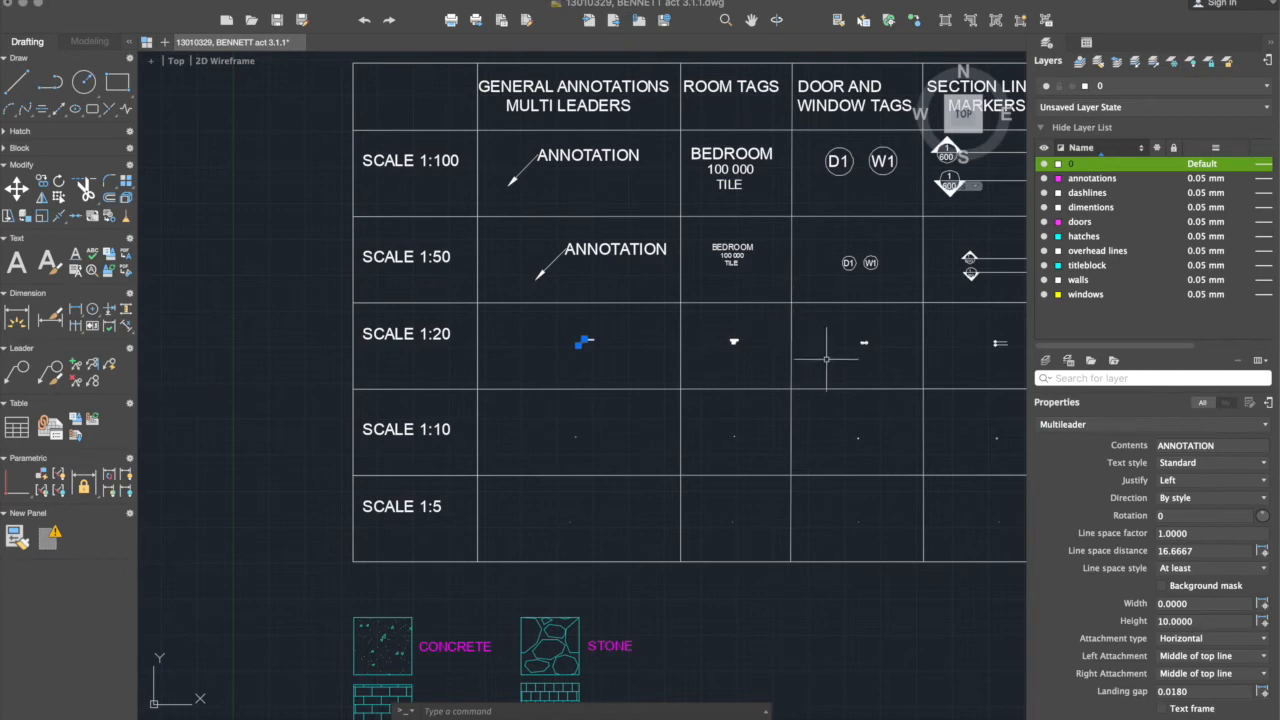
key("Escape")
scroll(572, 357, "down", 5)
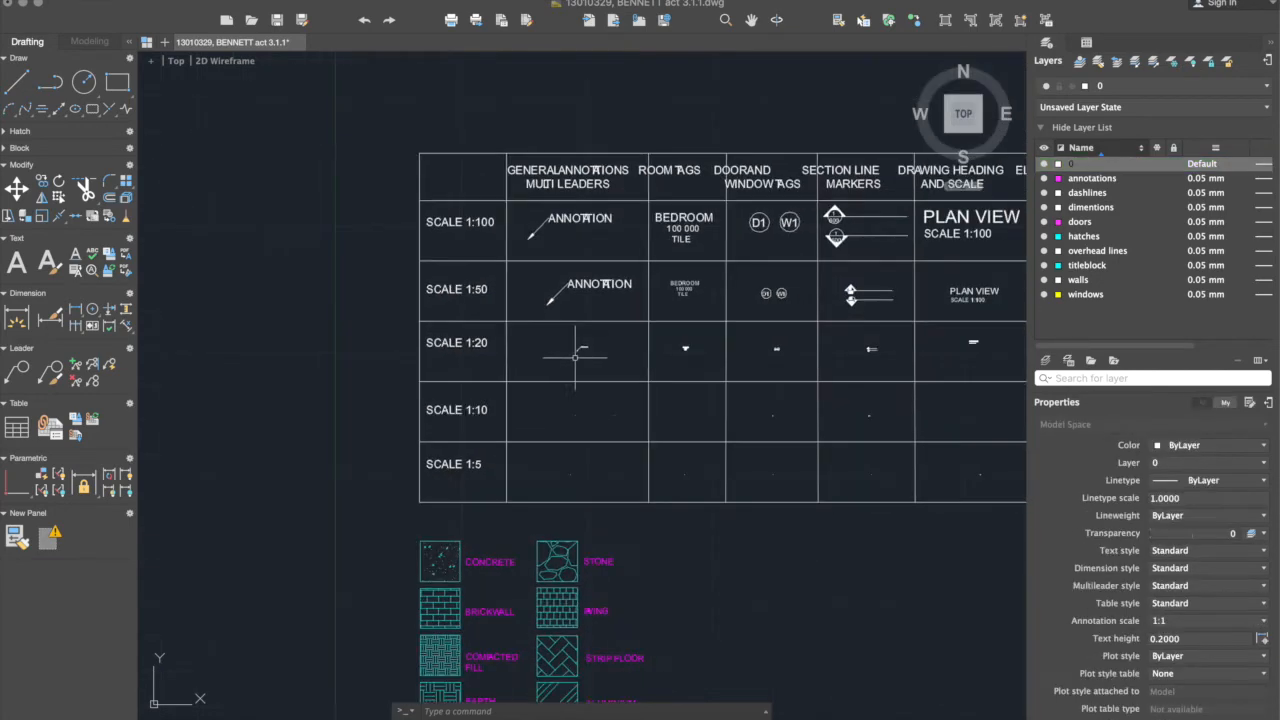
left_click(734, 455)
key("Escape")
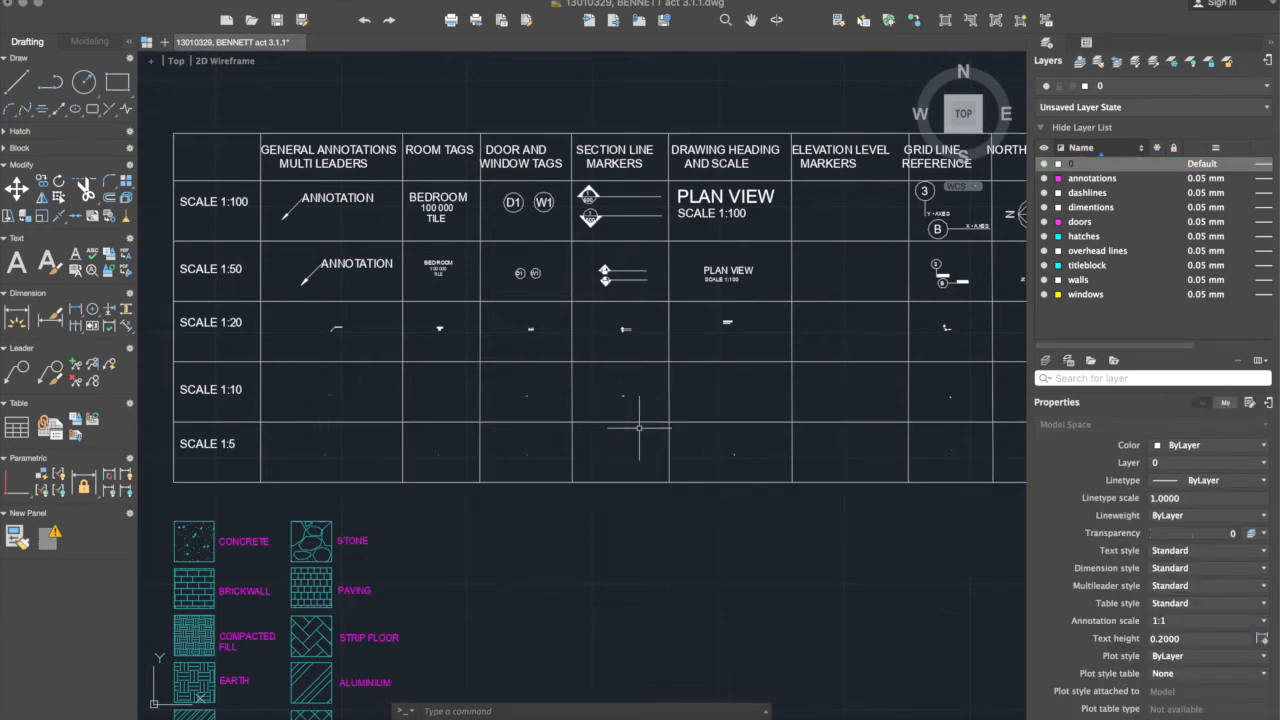
left_click(292, 1)
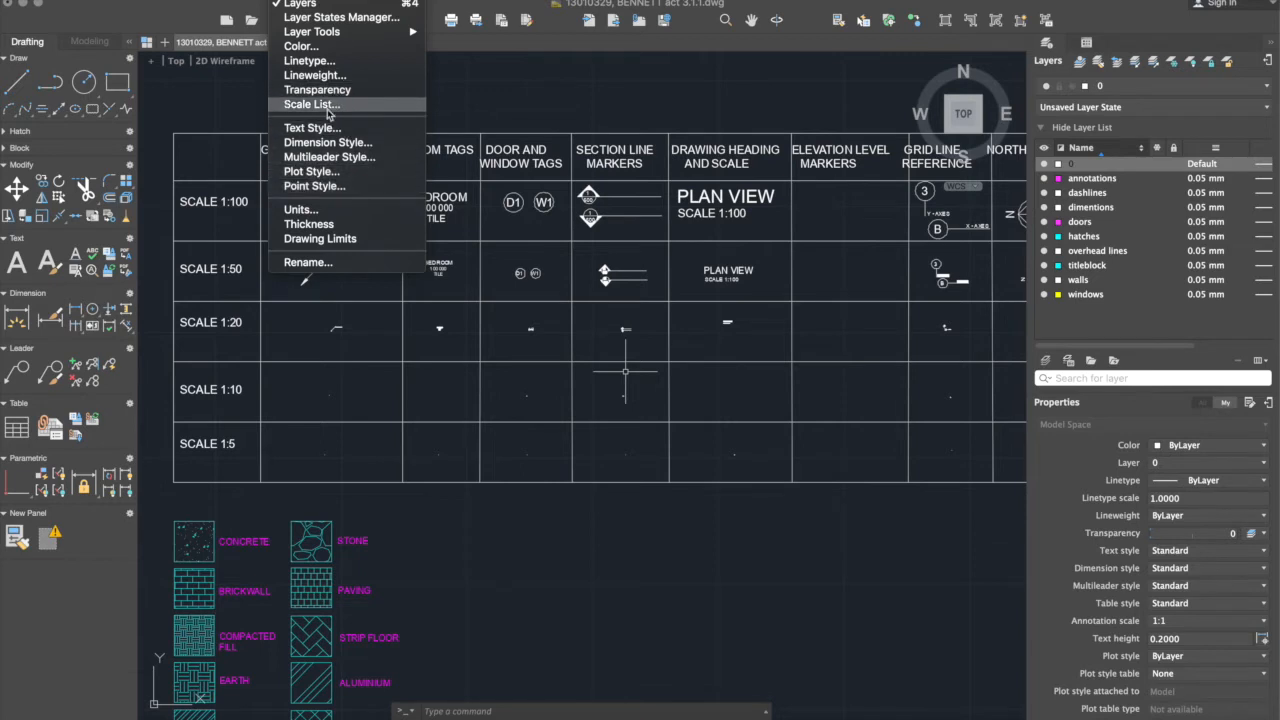
left_click(300, 1)
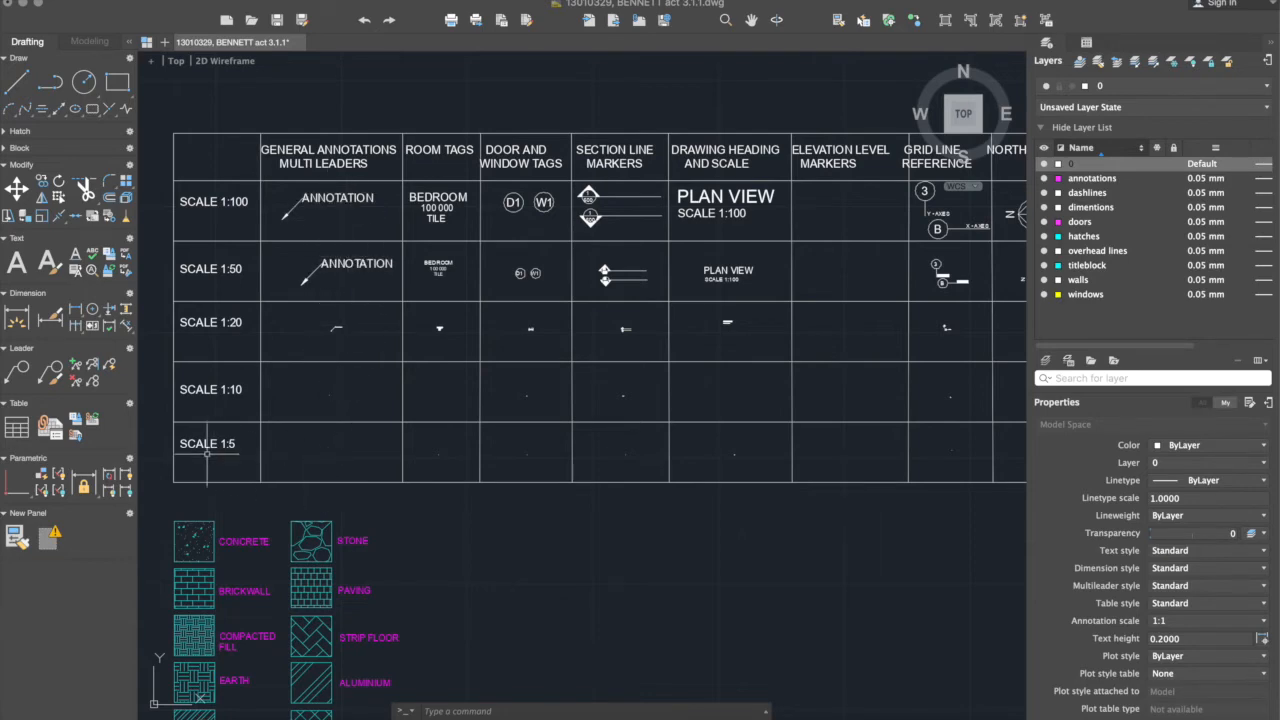
Step: Zoom to the annotation leader in the scale 1:5 row as an object and select it
scroll(320, 455, "up", 1)
scroll(330, 455, "up", 3)
left_click(298, 428)
left_click(375, 495)
type("z")
key("Return")
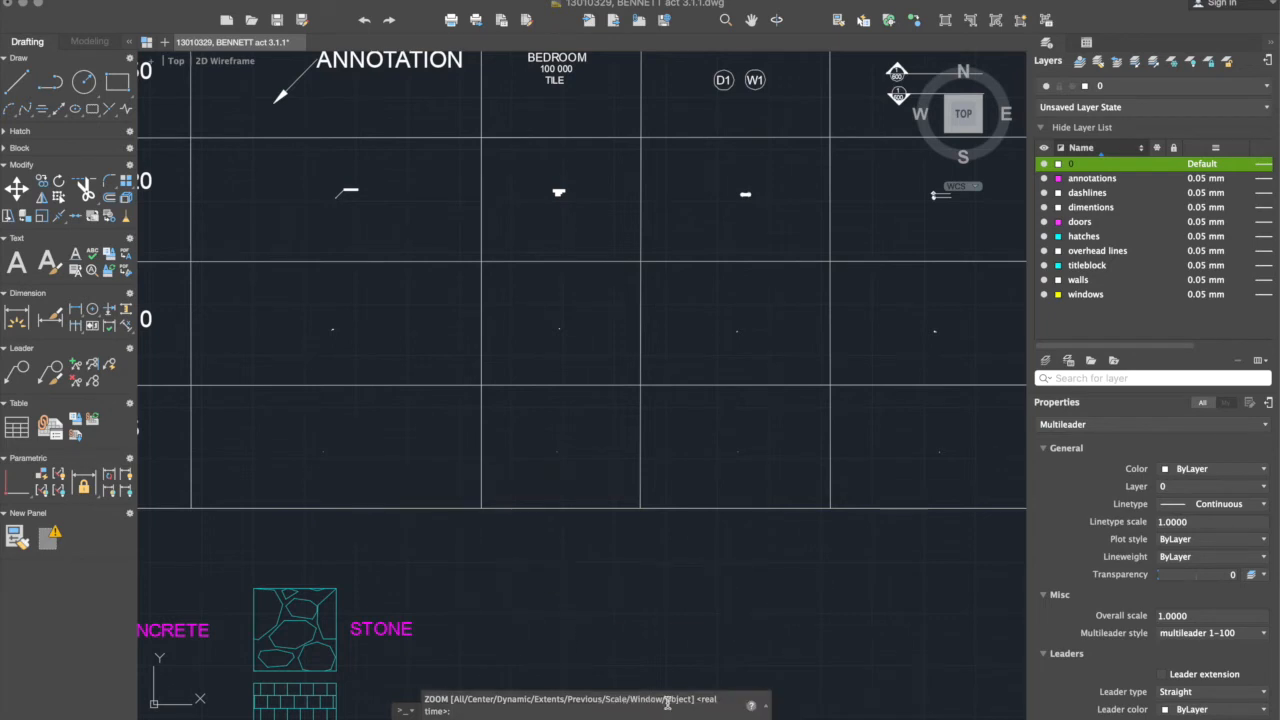
type("o")
key("Return")
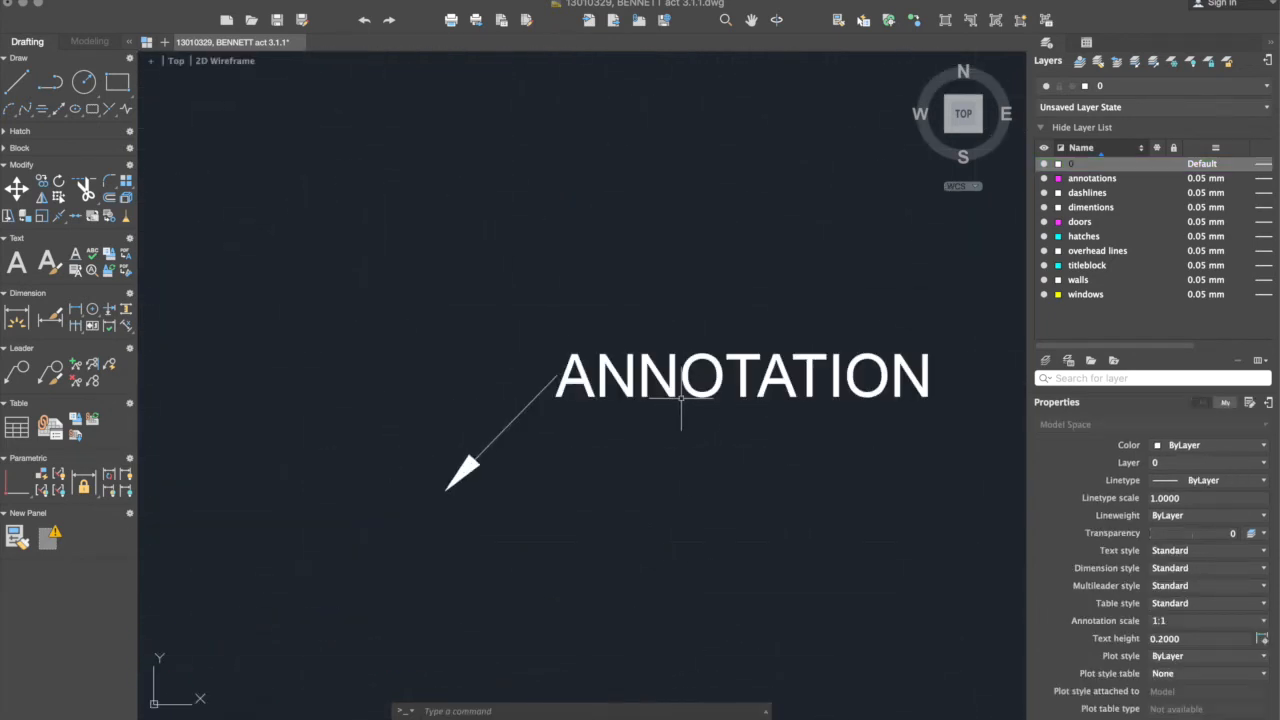
left_click(648, 378)
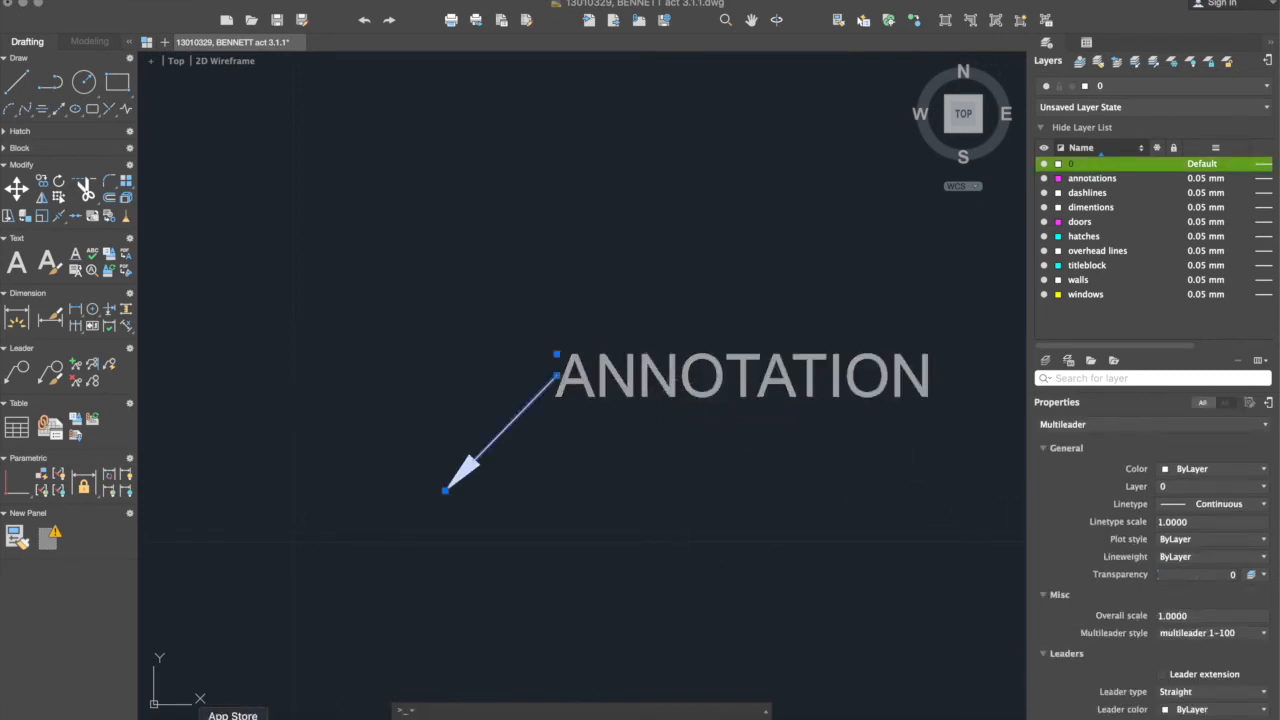
Step: Switch to the paper space layout, activate its viewport and set the viewport scale to 1:100
left_click(215, 718)
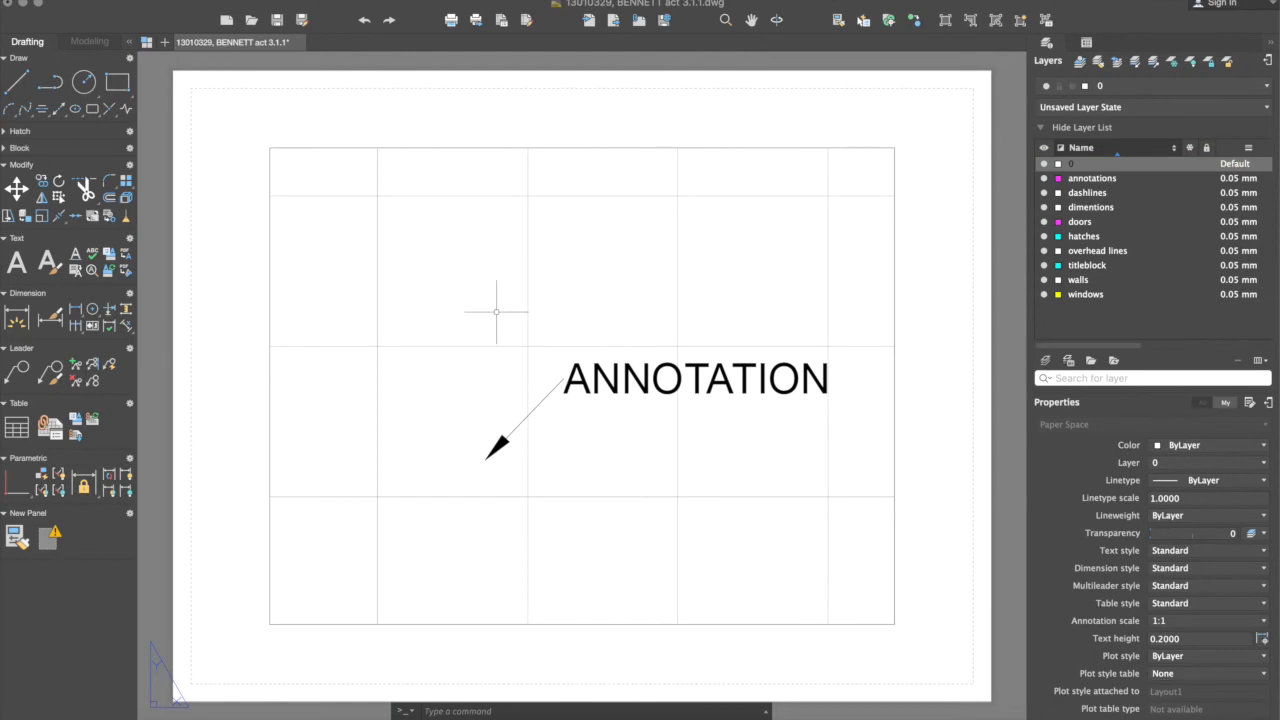
double_click(496, 311)
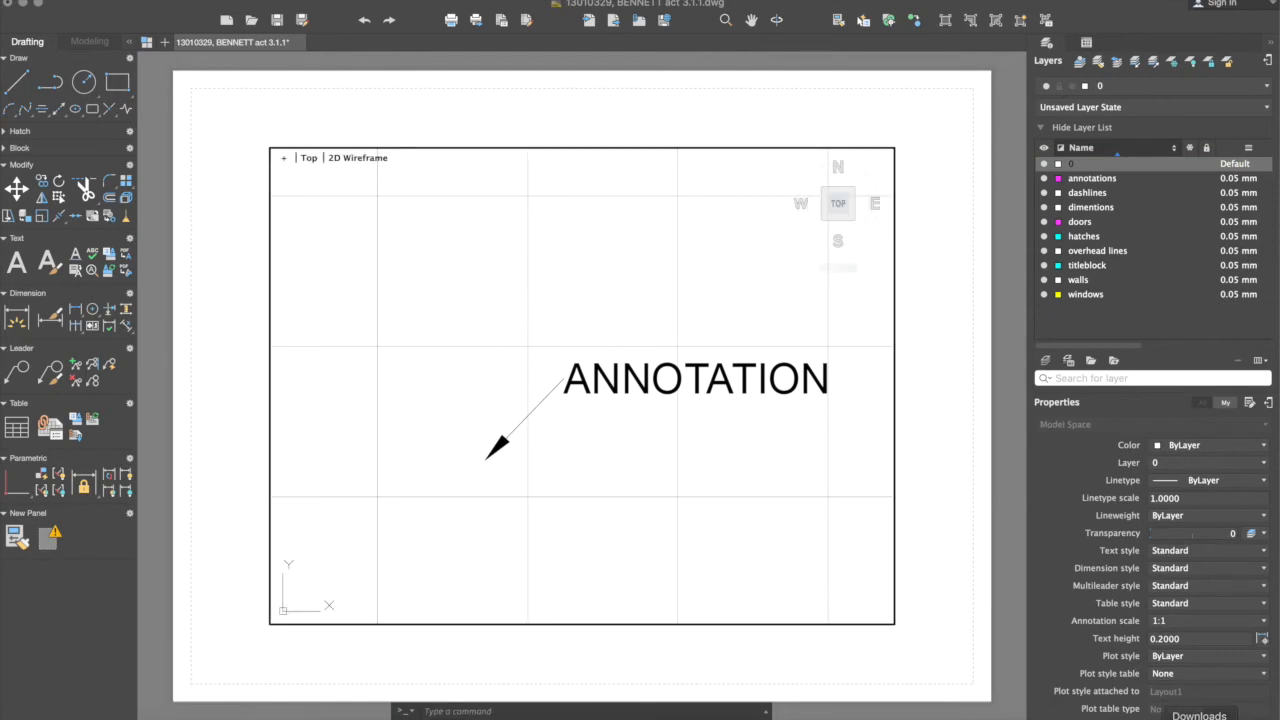
left_click(1208, 620)
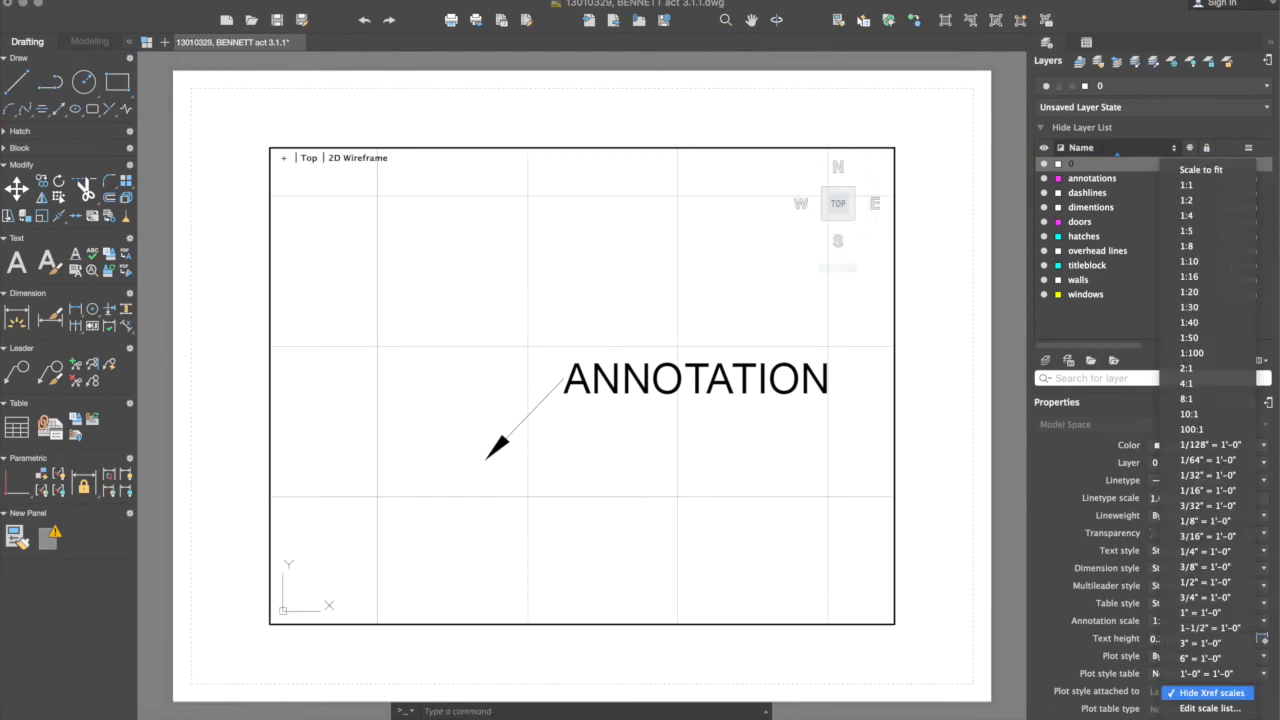
left_click(1208, 352)
scroll(624, 380, "down", 5)
scroll(508, 370, "down", 3)
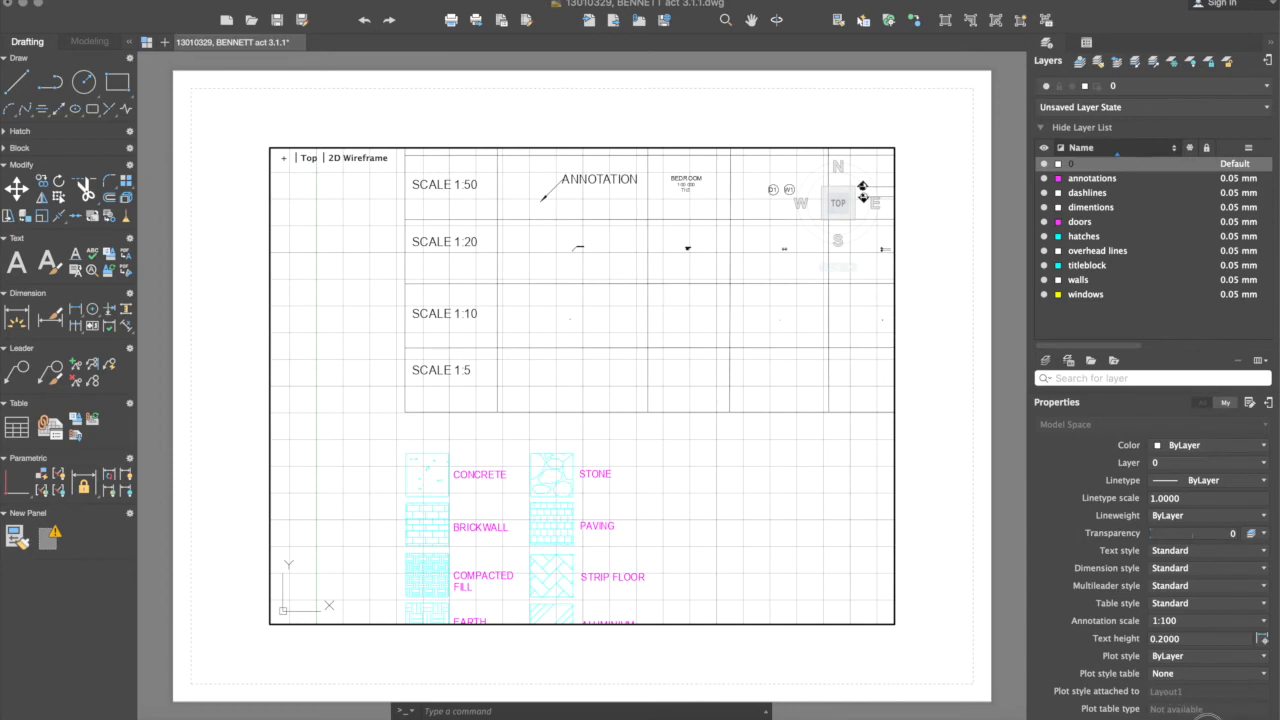
Step: Reapply the 1:100 viewport scale and look for the scale table's small annotations inside the viewport
left_click(1208, 718)
left_click(1196, 355)
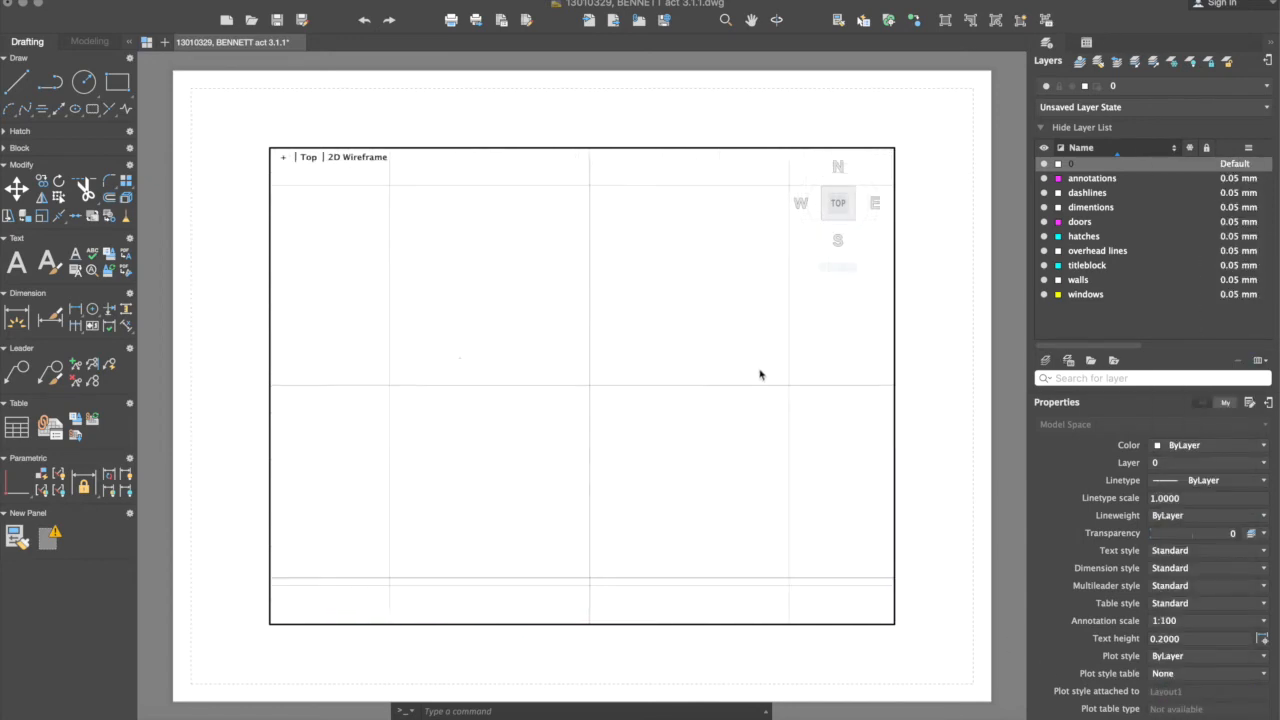
left_click(432, 263)
left_click(388, 229)
middle_click_drag(451, 362, 538, 142)
middle_click_drag(542, 360, 738, 661)
middle_click_drag(446, 381, 715, 635)
middle_click_drag(487, 394, 718, 562)
middle_click_drag(488, 366, 690, 520)
middle_click_drag(530, 460, 690, 453)
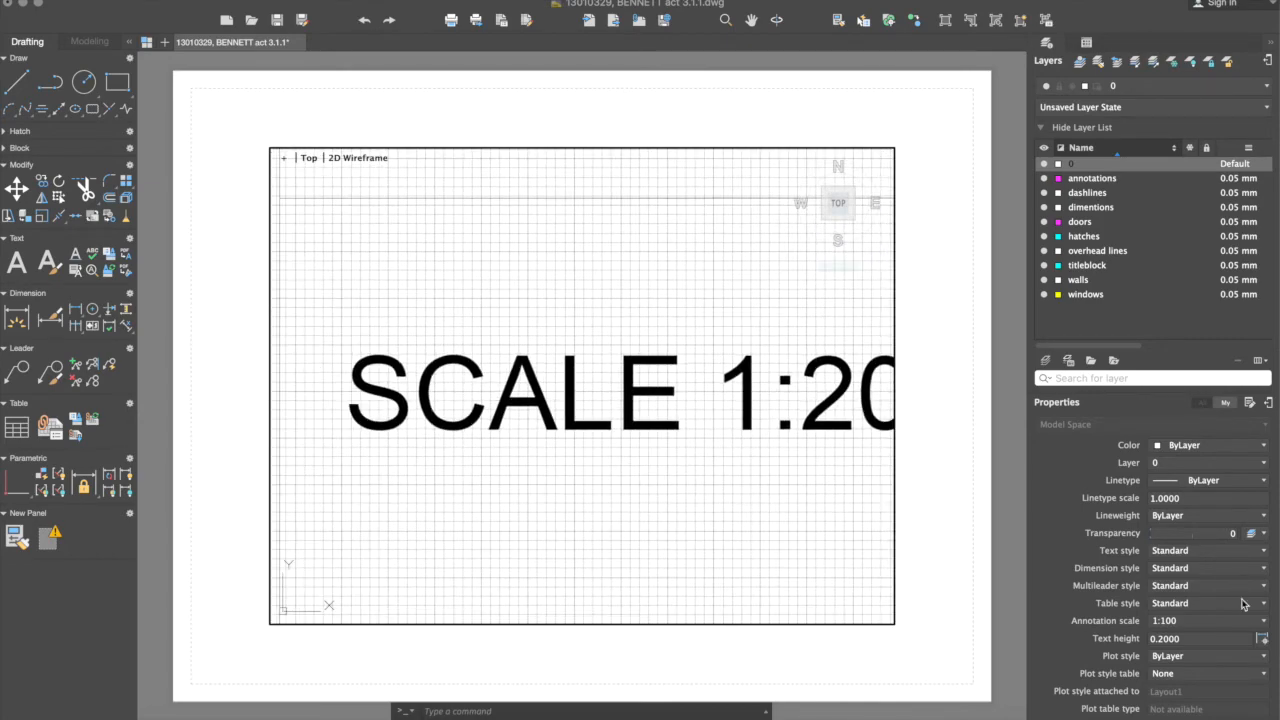
Step: Try the viewport at scale 1:5 and fit the whole scale table and hatch legend inside it
left_click(1208, 620)
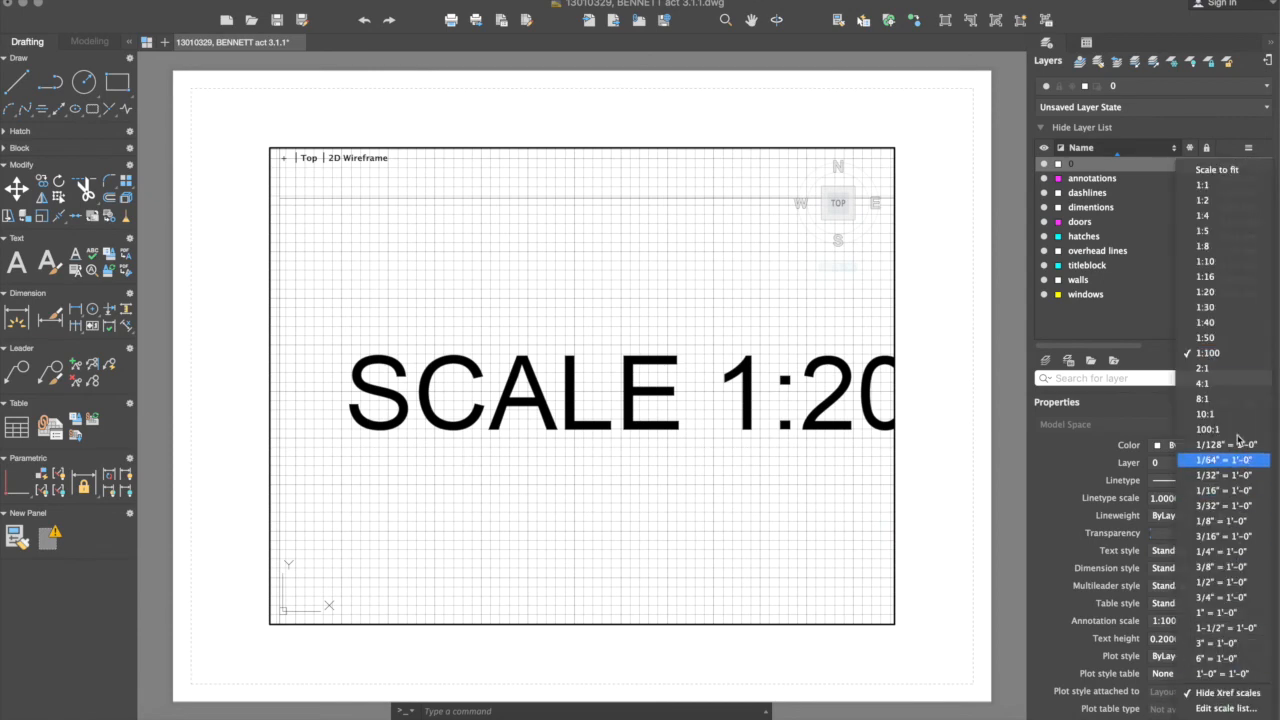
left_click(1205, 232)
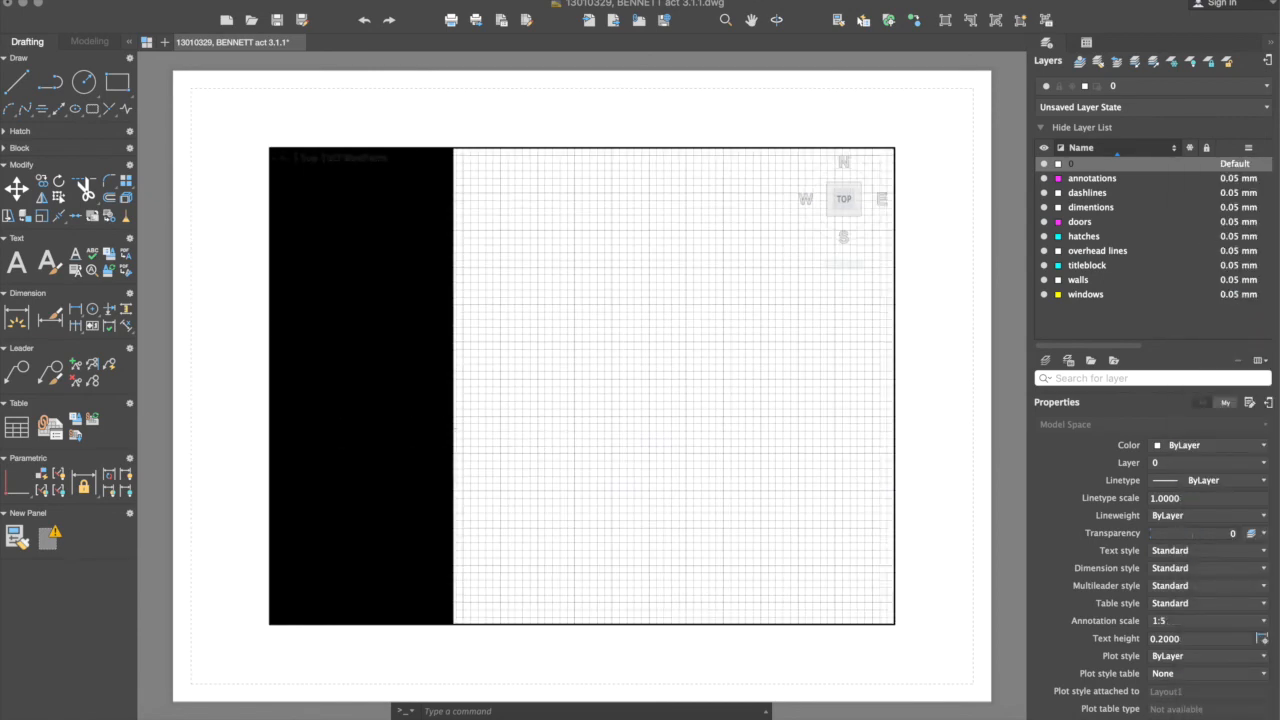
left_click(493, 425)
left_click(477, 386)
middle_click(480, 387)
middle_click(480, 387)
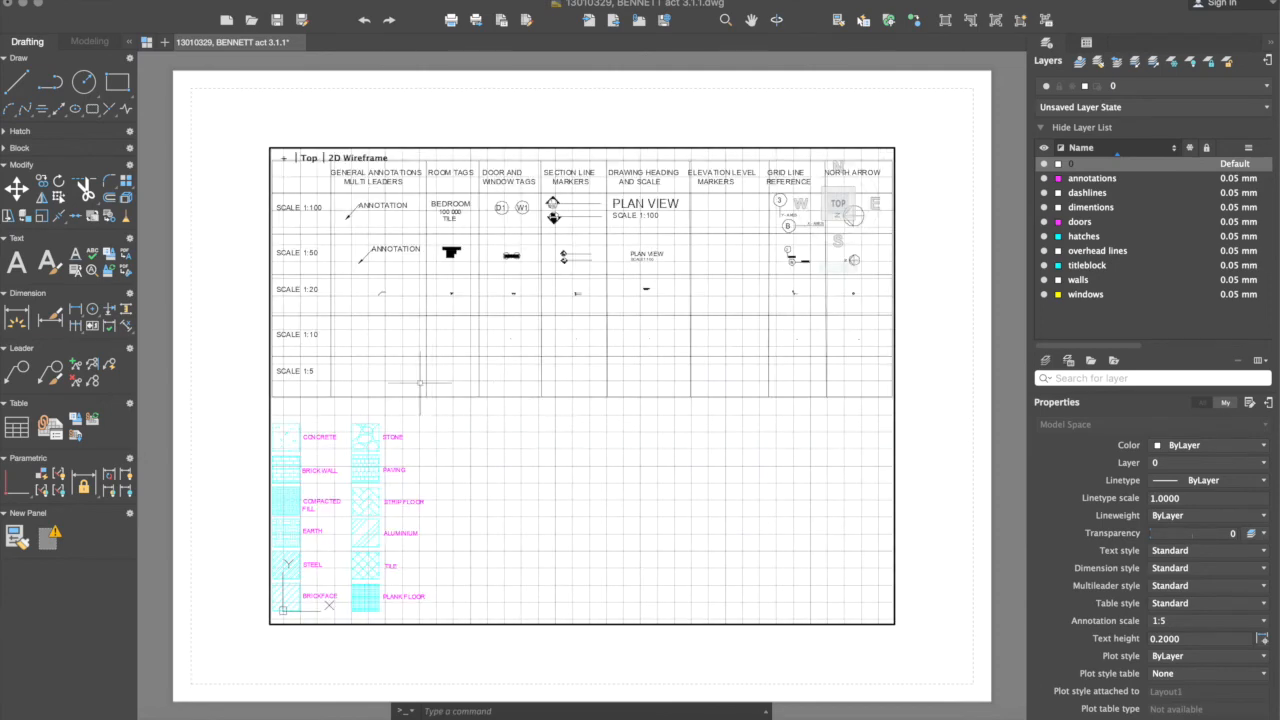
Step: Zoom the viewport to the annotation leader in the scale 1:5 row as an object
left_click(354, 363)
left_click(398, 385)
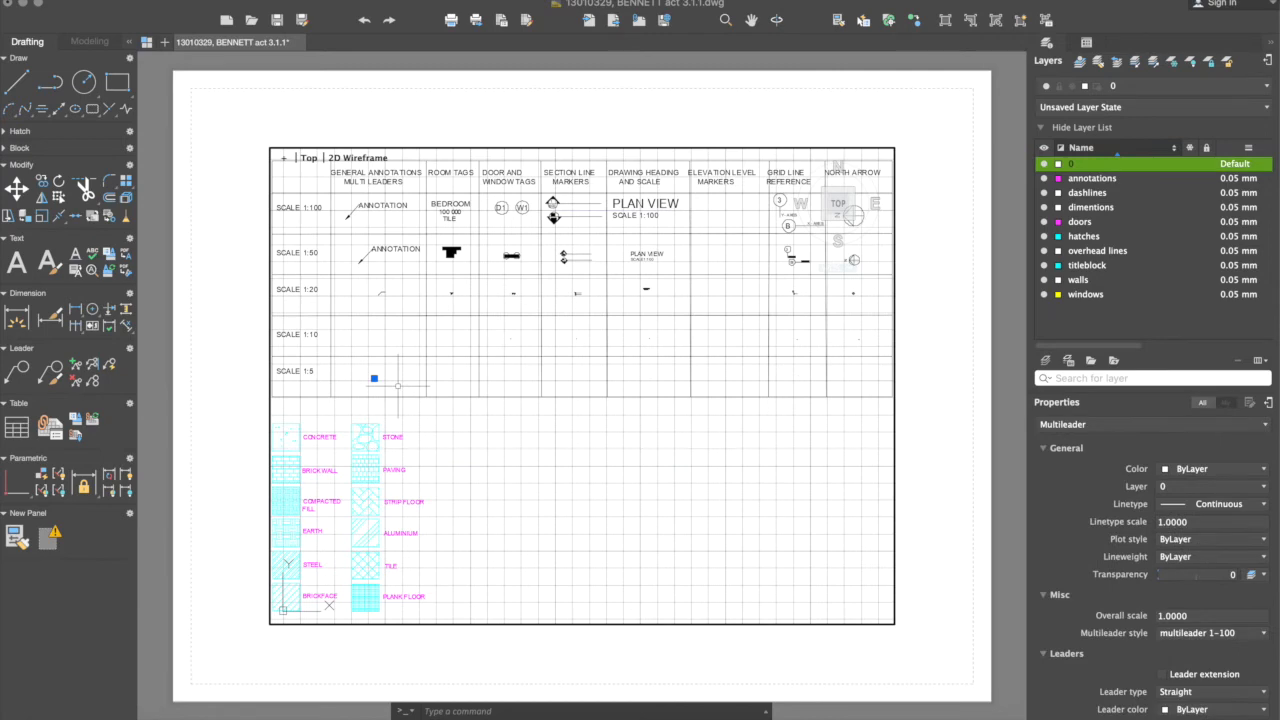
type("z")
key("Return")
type("o")
key("Return")
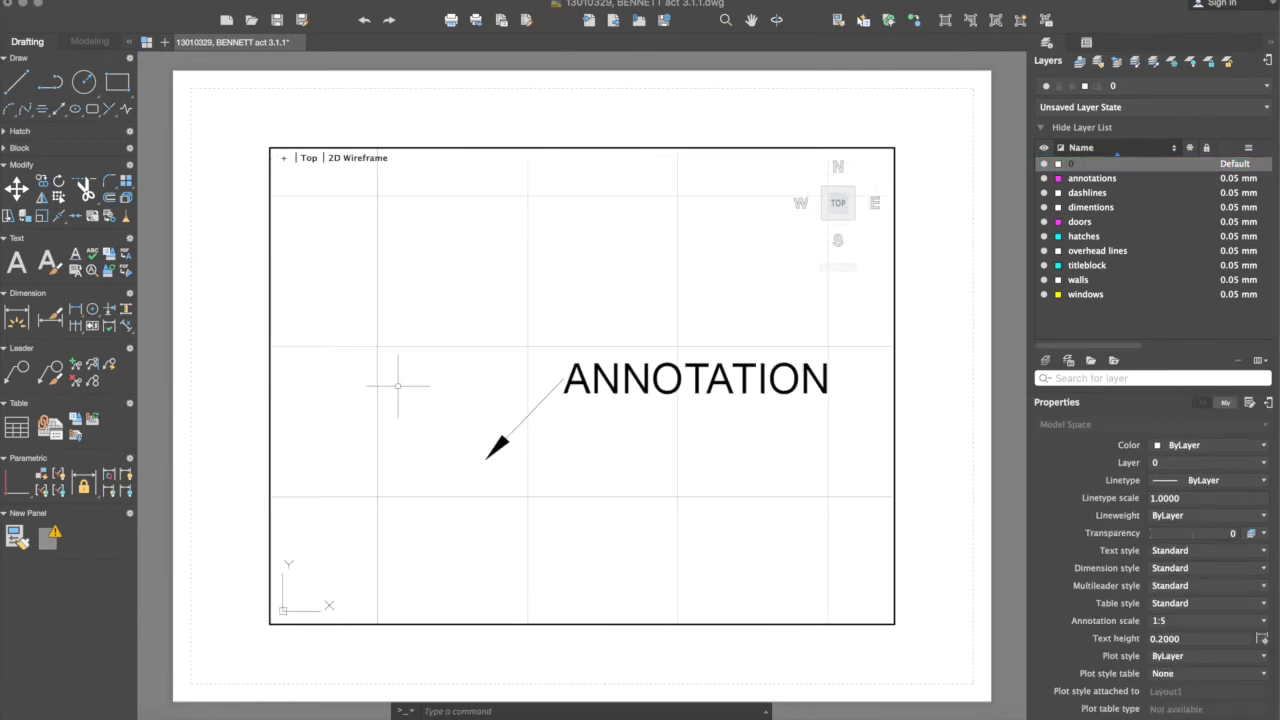
Step: Set the viewport scale to 1:5 and return to paper space, close in on the annotation leader
left_click(1205, 620)
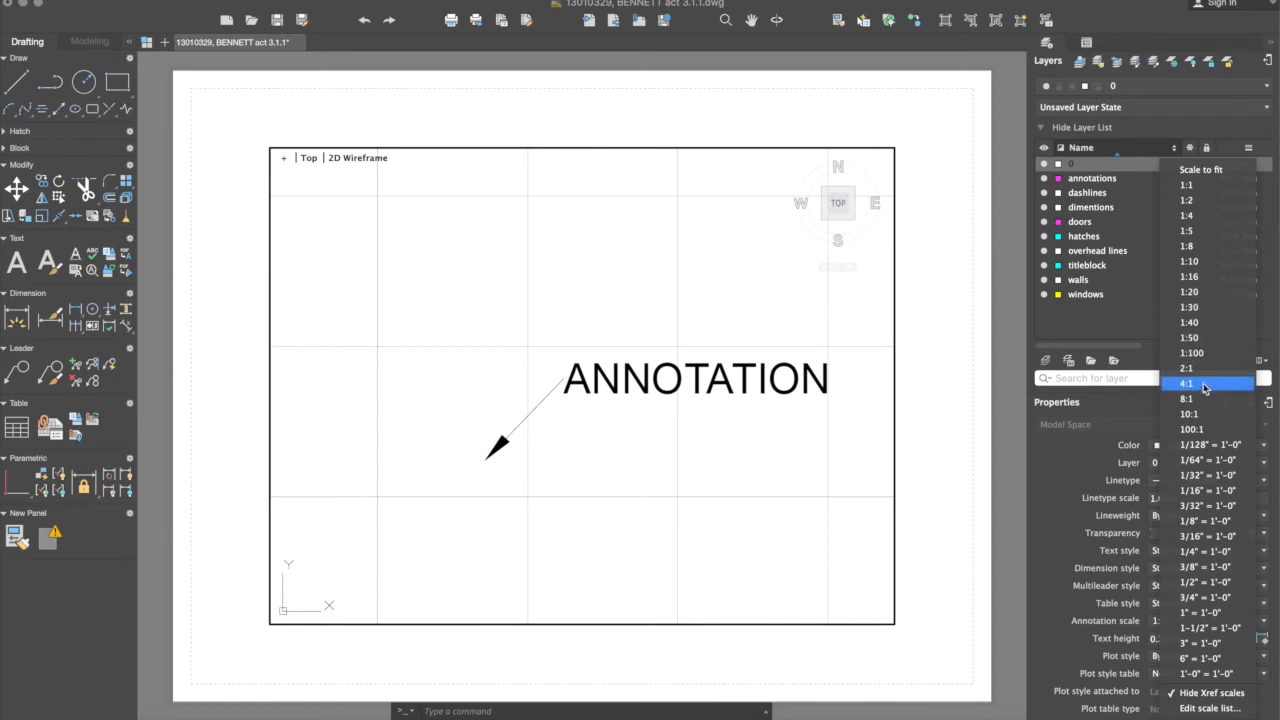
left_click(1192, 233)
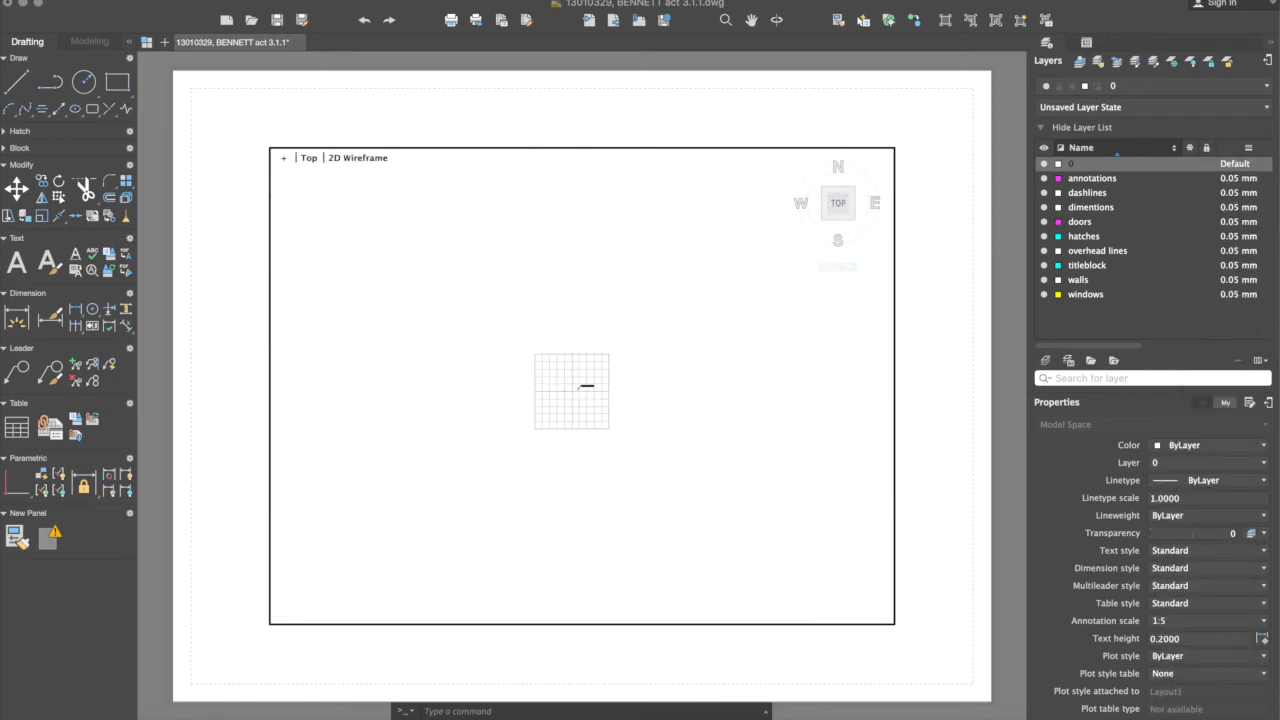
double_click(938, 346)
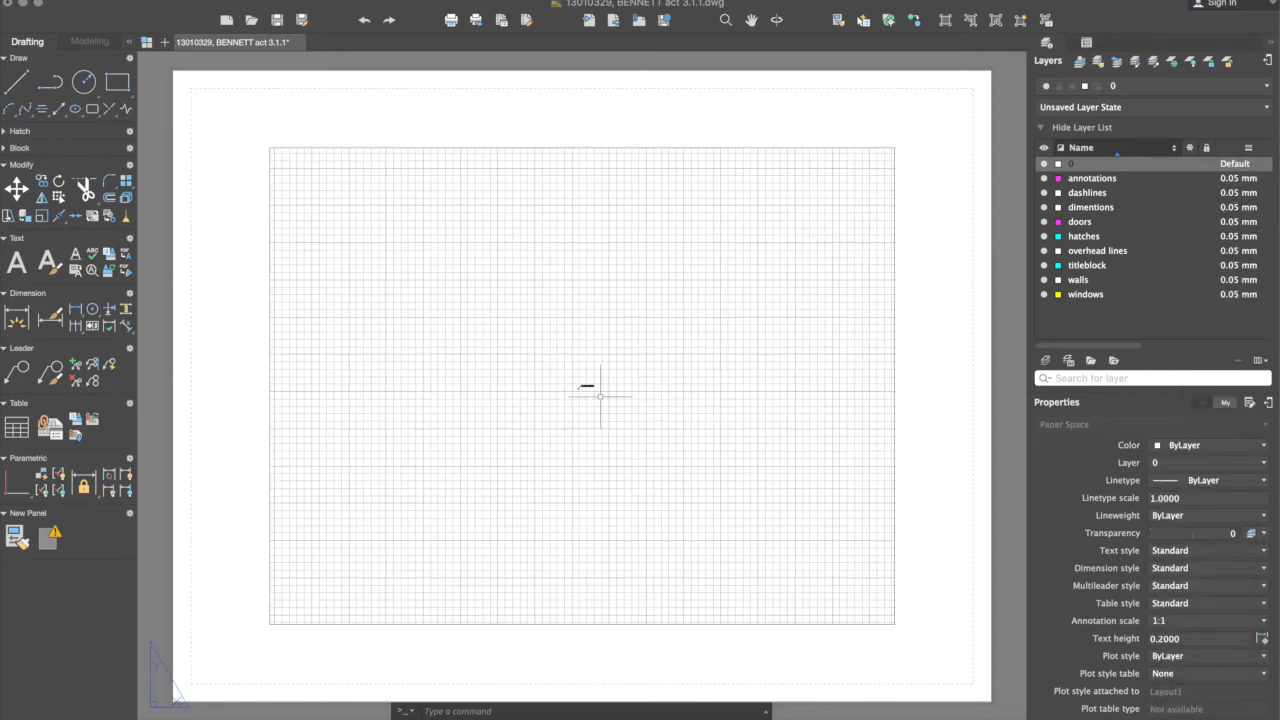
scroll(587, 384, "up", 10)
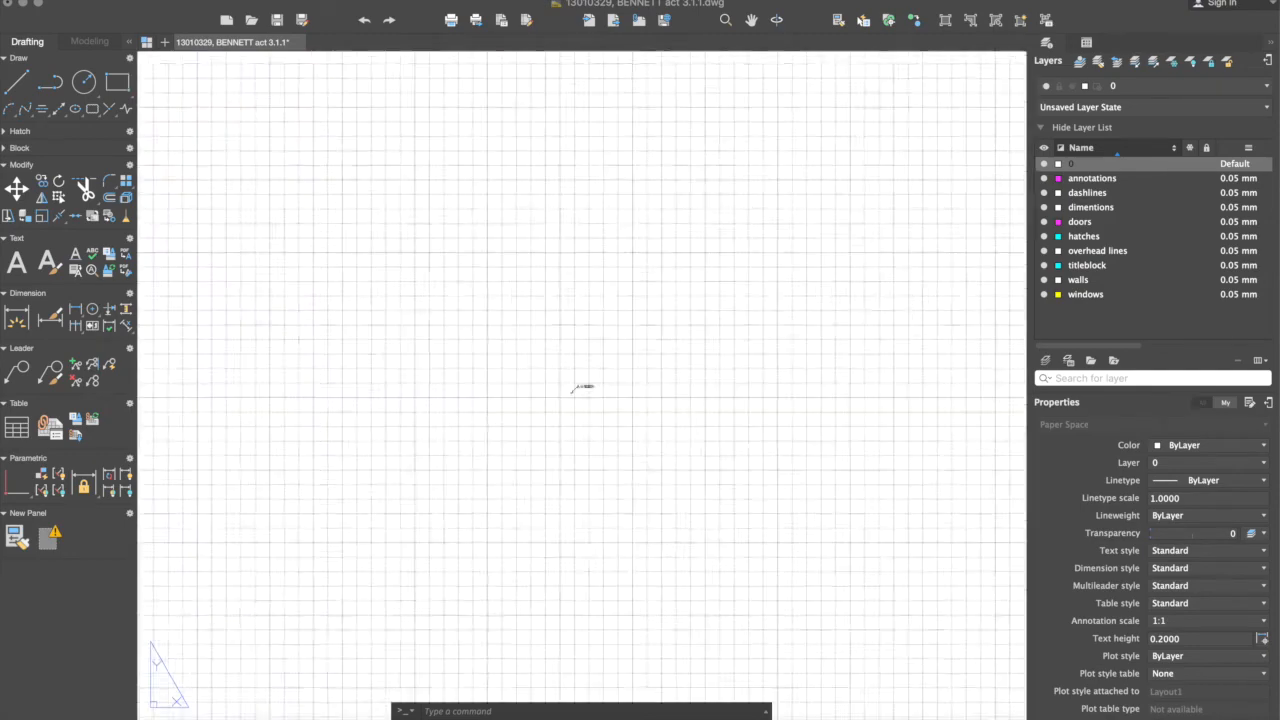
type("m")
key("Return")
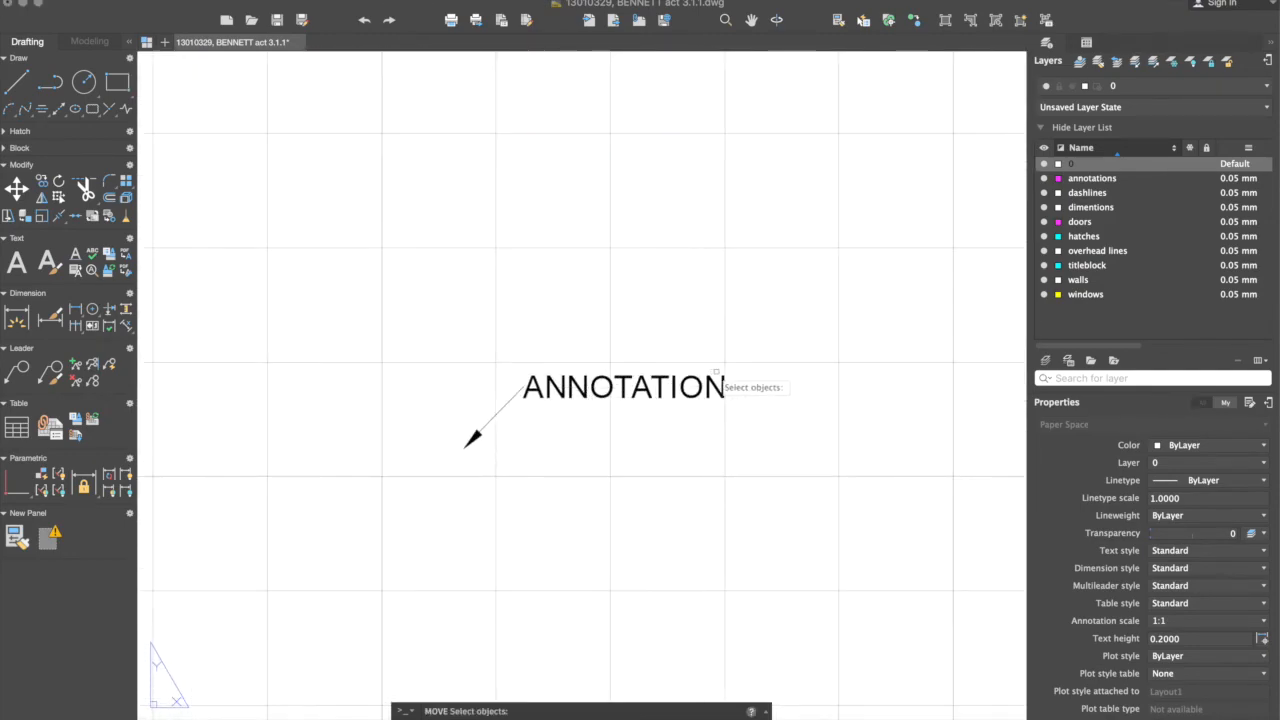
key("Escape")
Step: Measure the printed text height of the 1:5 annotation in paper space
type("dist")
key("Return")
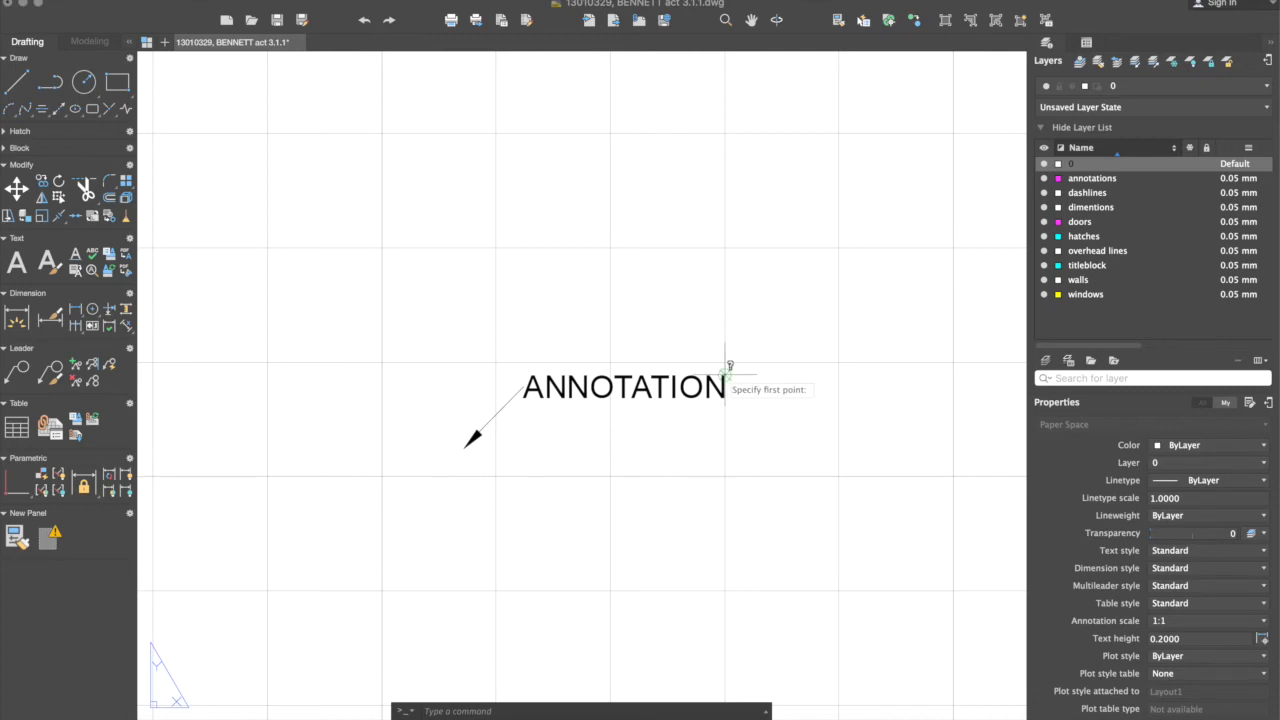
left_click(726, 394)
left_click(725, 399)
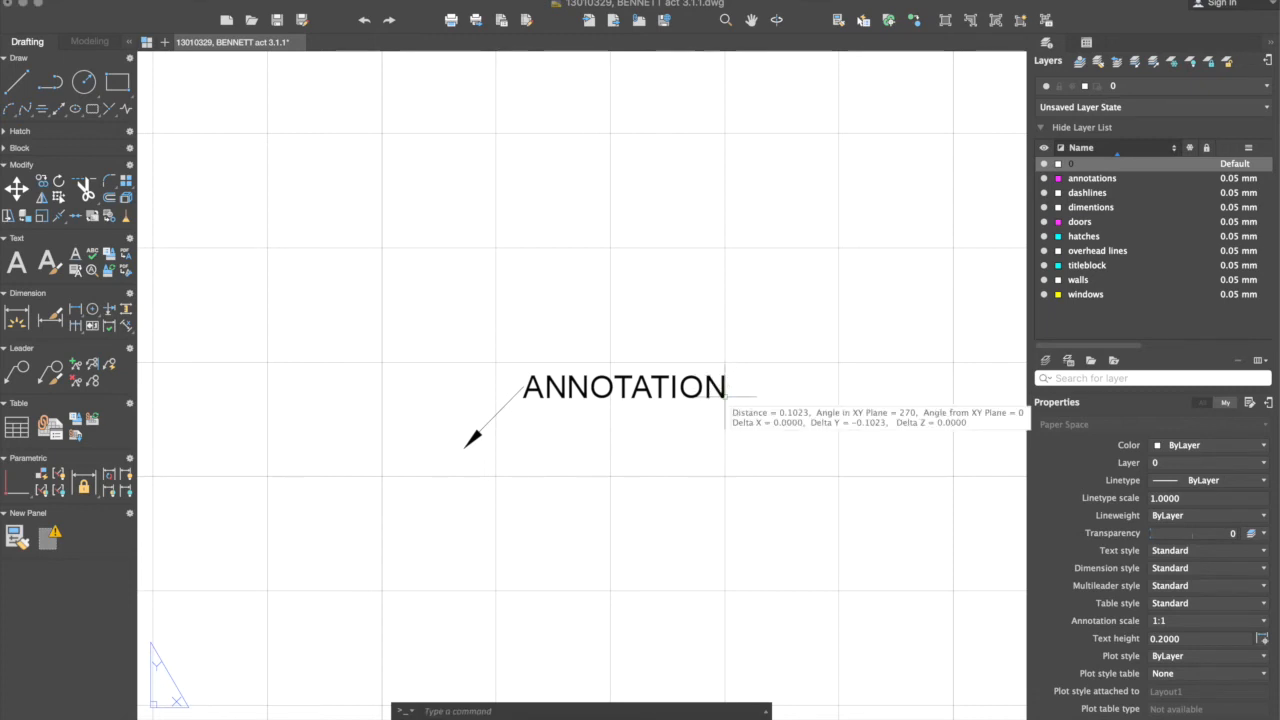
Step: Activate the layout viewport and zoom to the annotation leader in the scale 1:100 row as an object
scroll(651, 379, "down", 8)
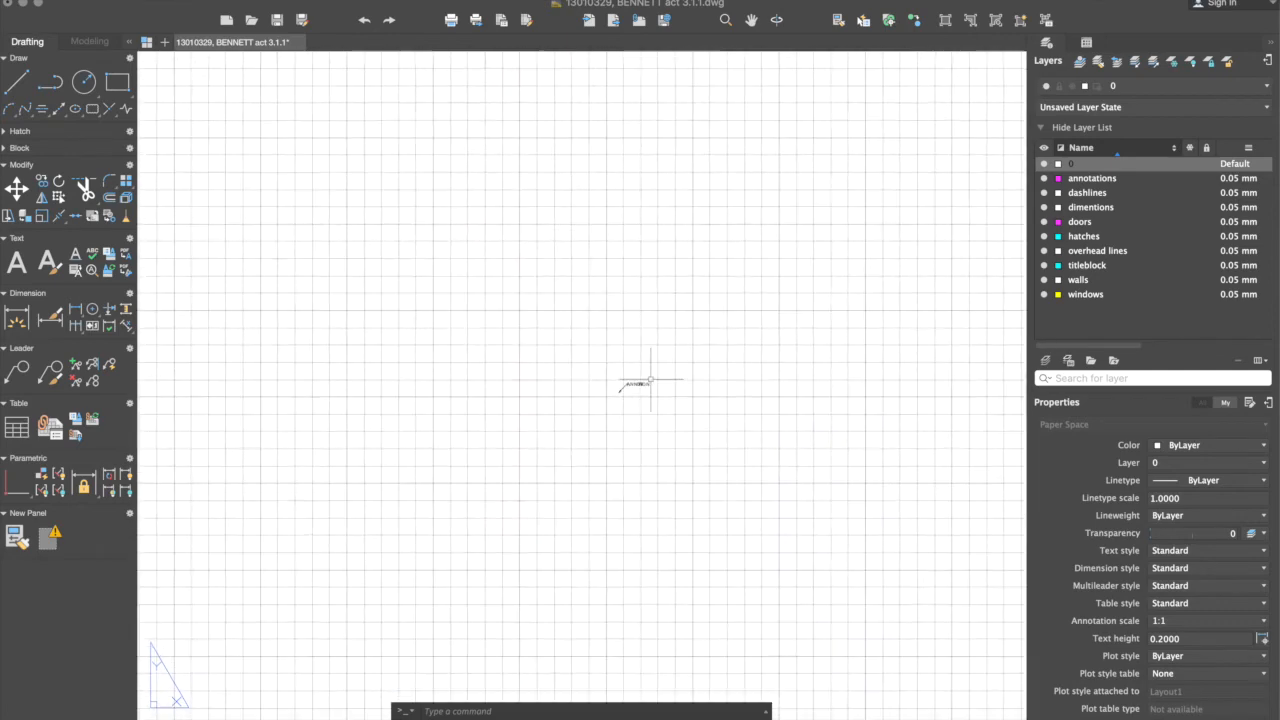
scroll(710, 356, "up", 2)
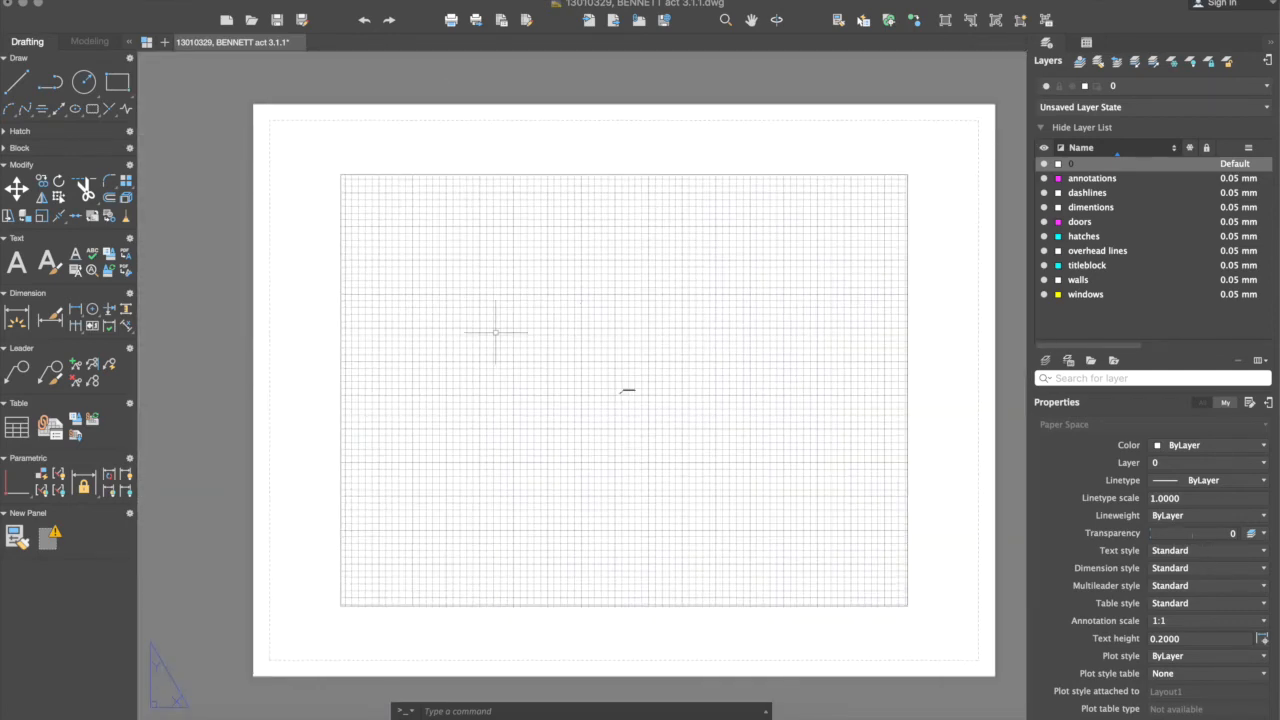
double_click(576, 381)
middle_click(576, 381)
left_click_drag(438, 280, 568, 416)
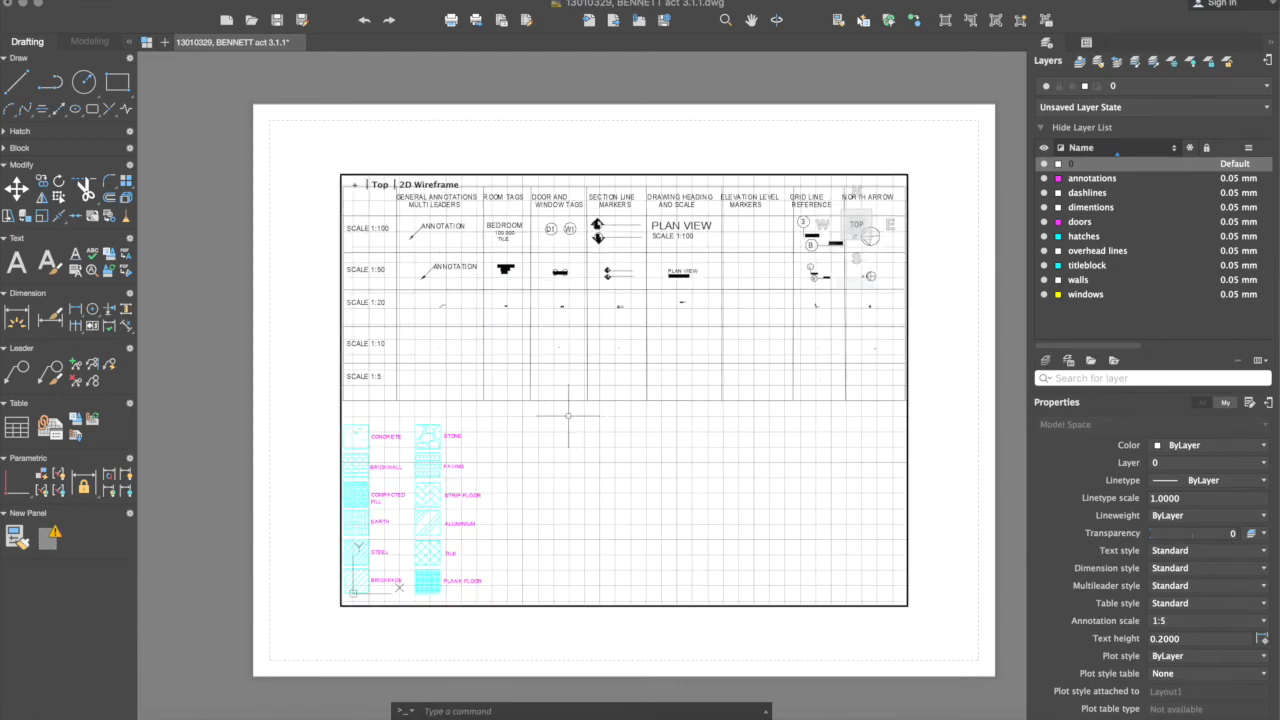
left_click(430, 228)
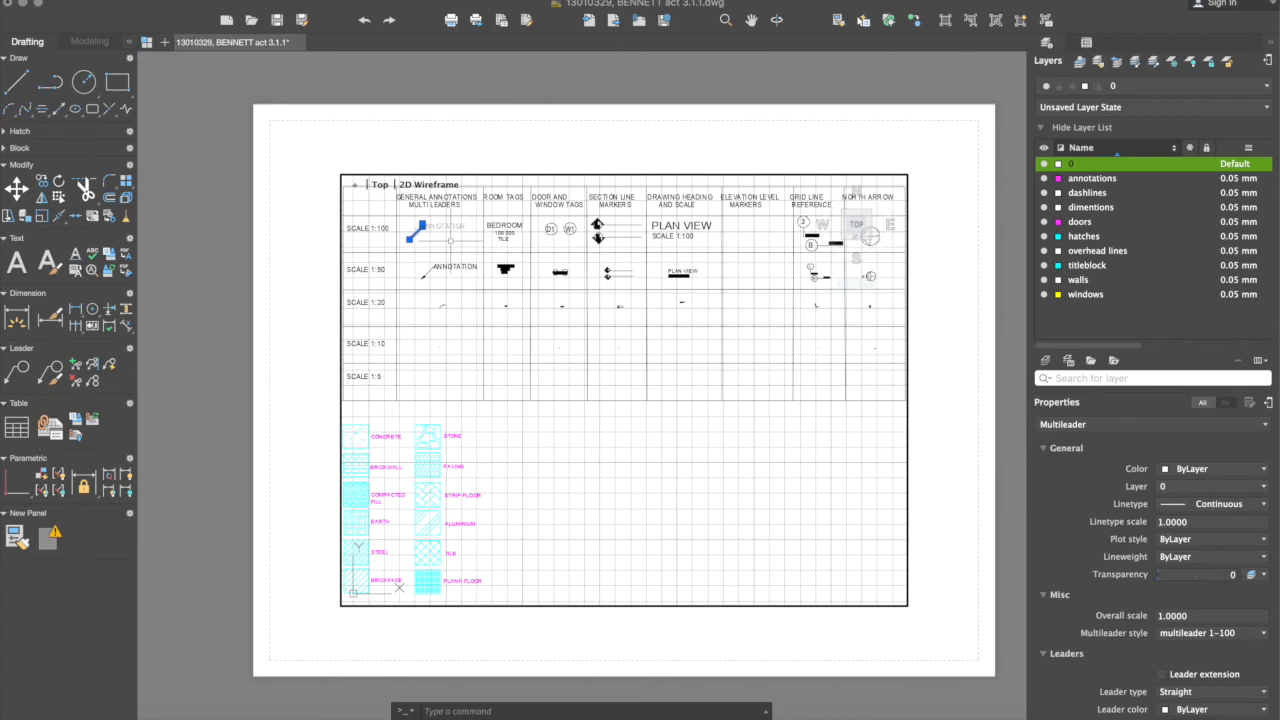
type("z")
key("Return")
type("o")
key("Return")
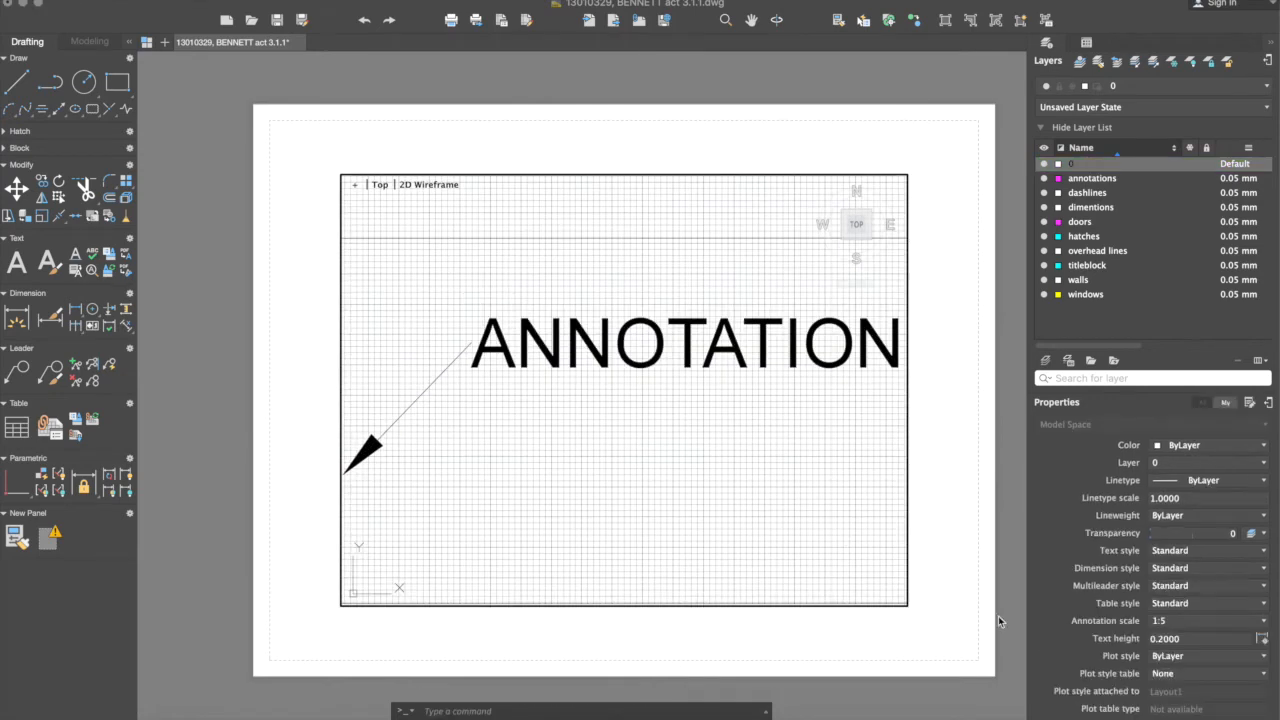
Step: Set the viewport scale to 1:100 and return to paper space
left_click(1192, 719)
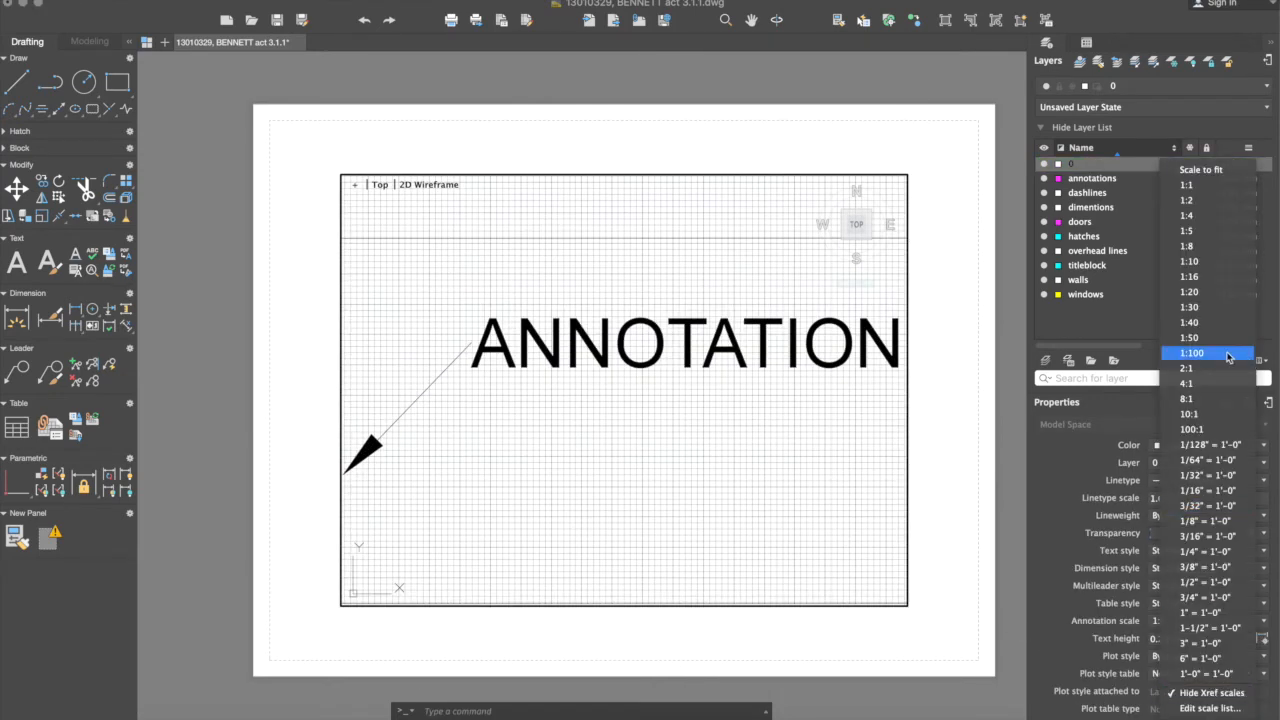
left_click(1230, 356)
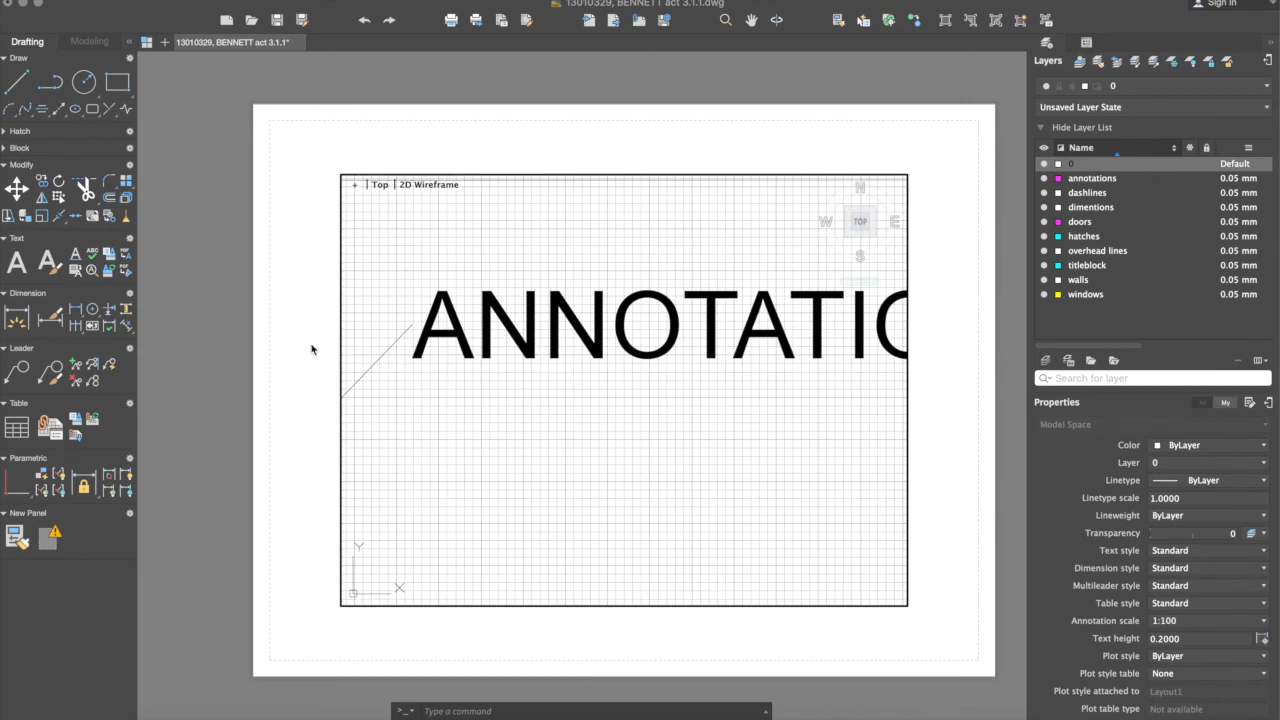
double_click(311, 349)
Step: Measure the height of the letter A in the 1:100 annotation in paper space
type("di")
key("Return")
left_click(442, 291)
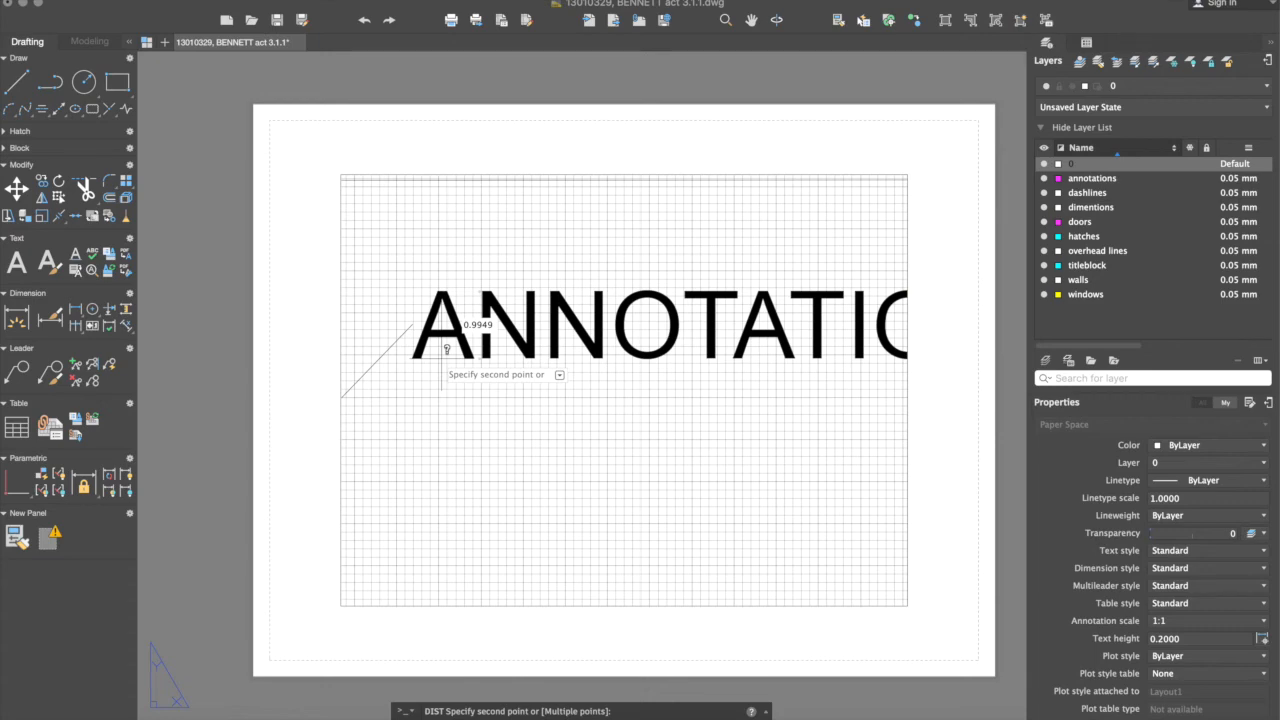
key("Escape")
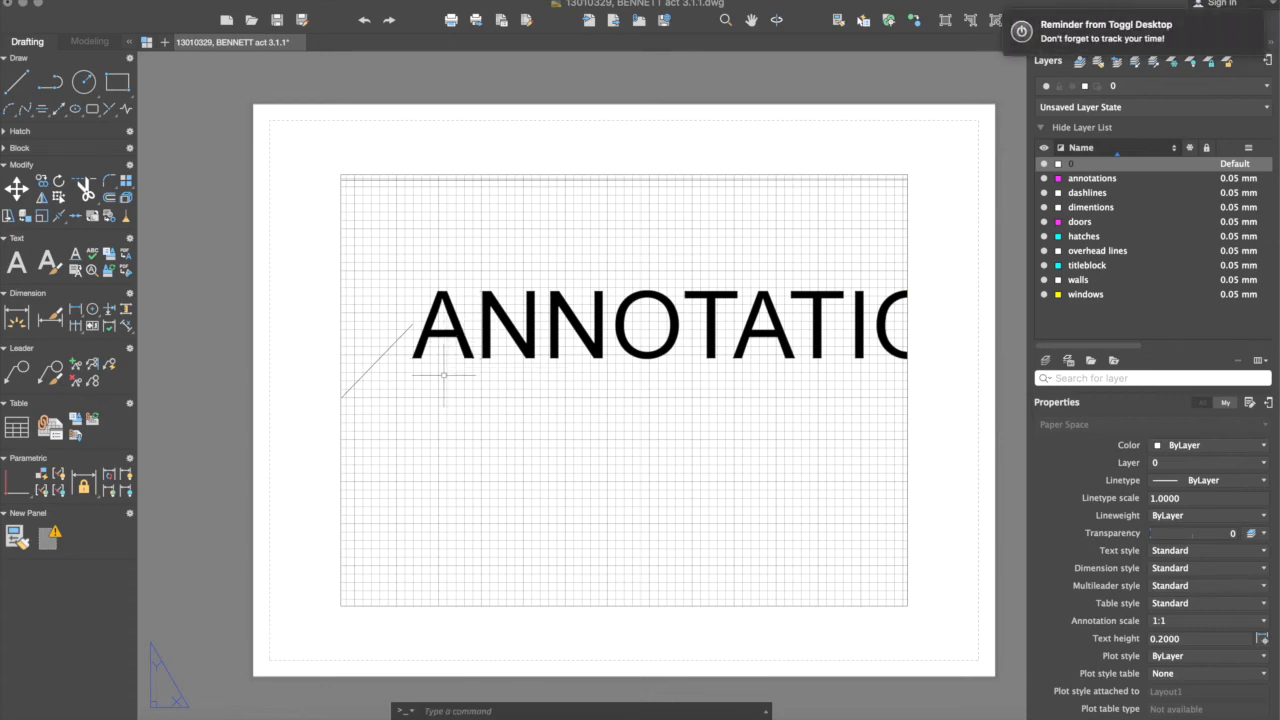
Step: Switch to model space and zoom in on the scale 1:100 row of the general annotations column
left_click(165, 718)
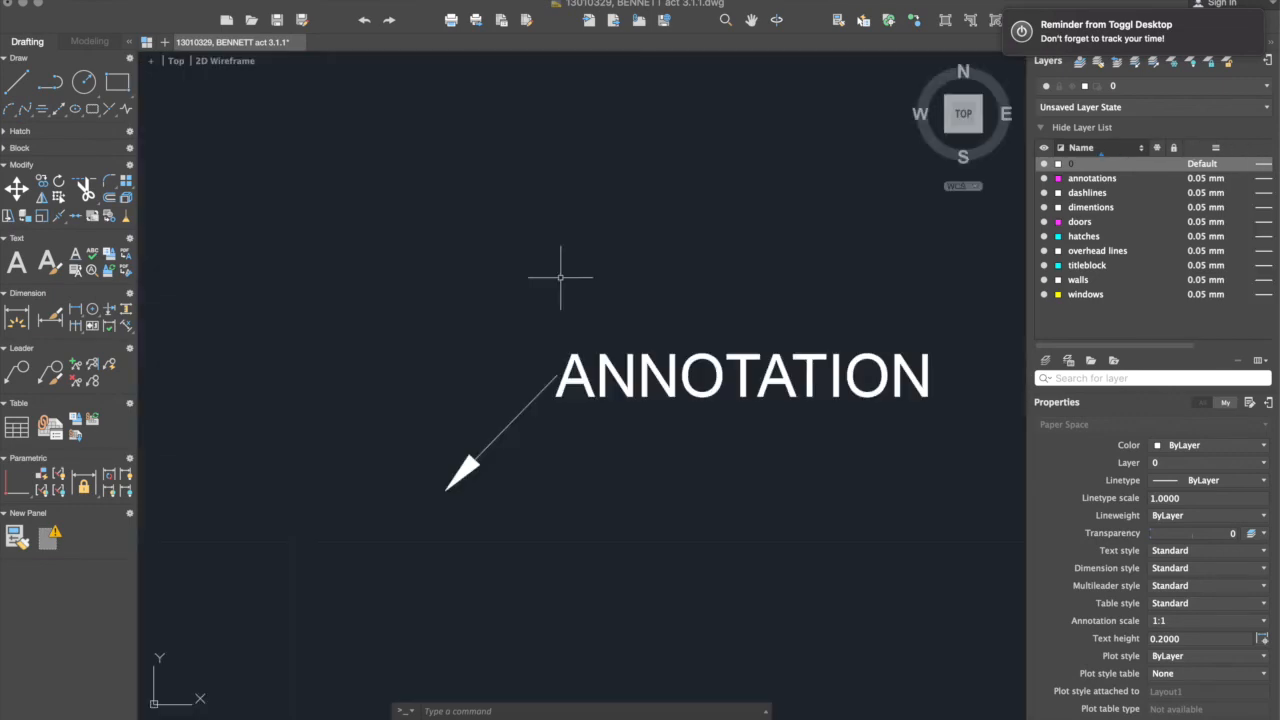
scroll(595, 380, "down", 8)
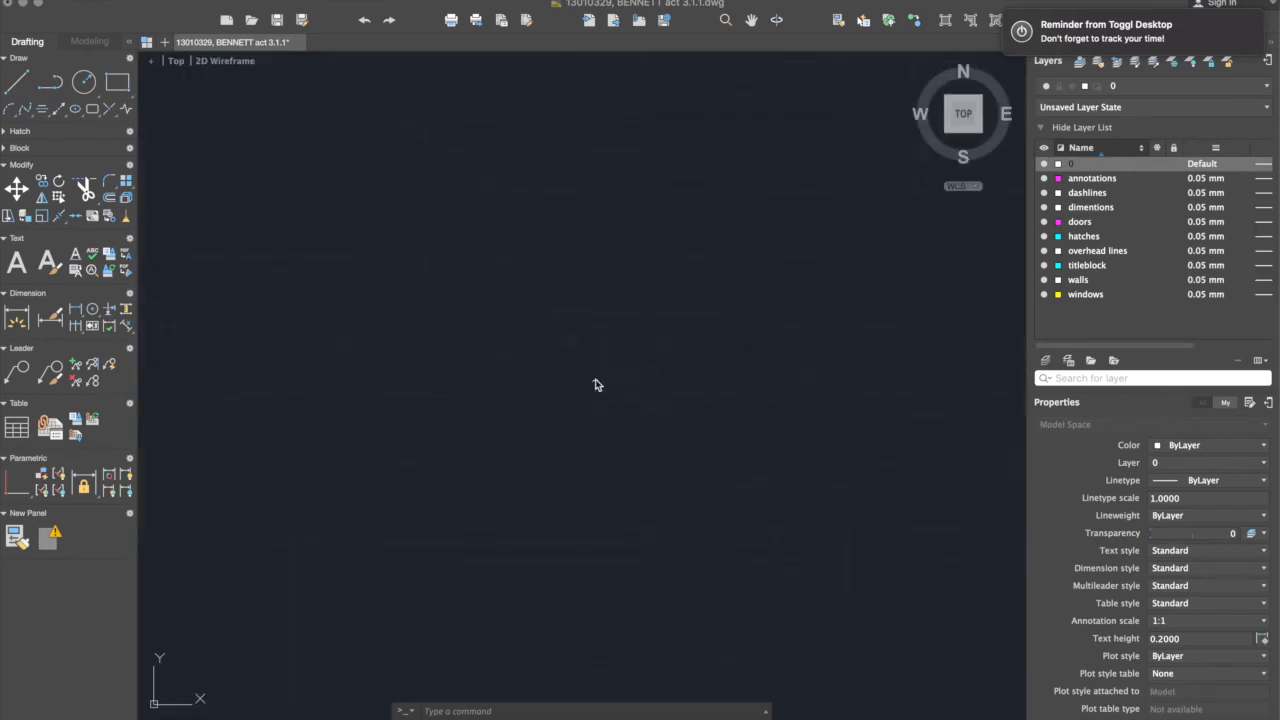
type("z")
key("Return")
type("e")
key("Return")
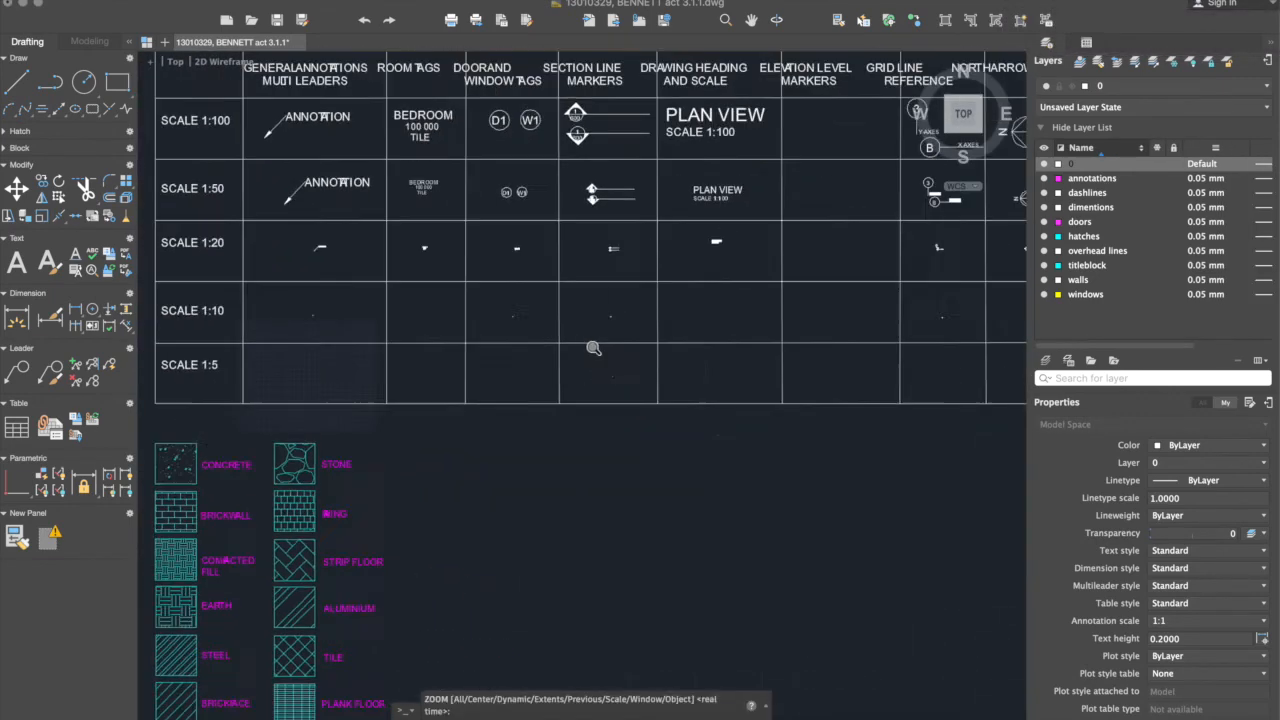
left_click_drag(309, 233, 445, 405)
middle_click_drag(296, 273, 514, 483)
scroll(488, 342, "up", 5)
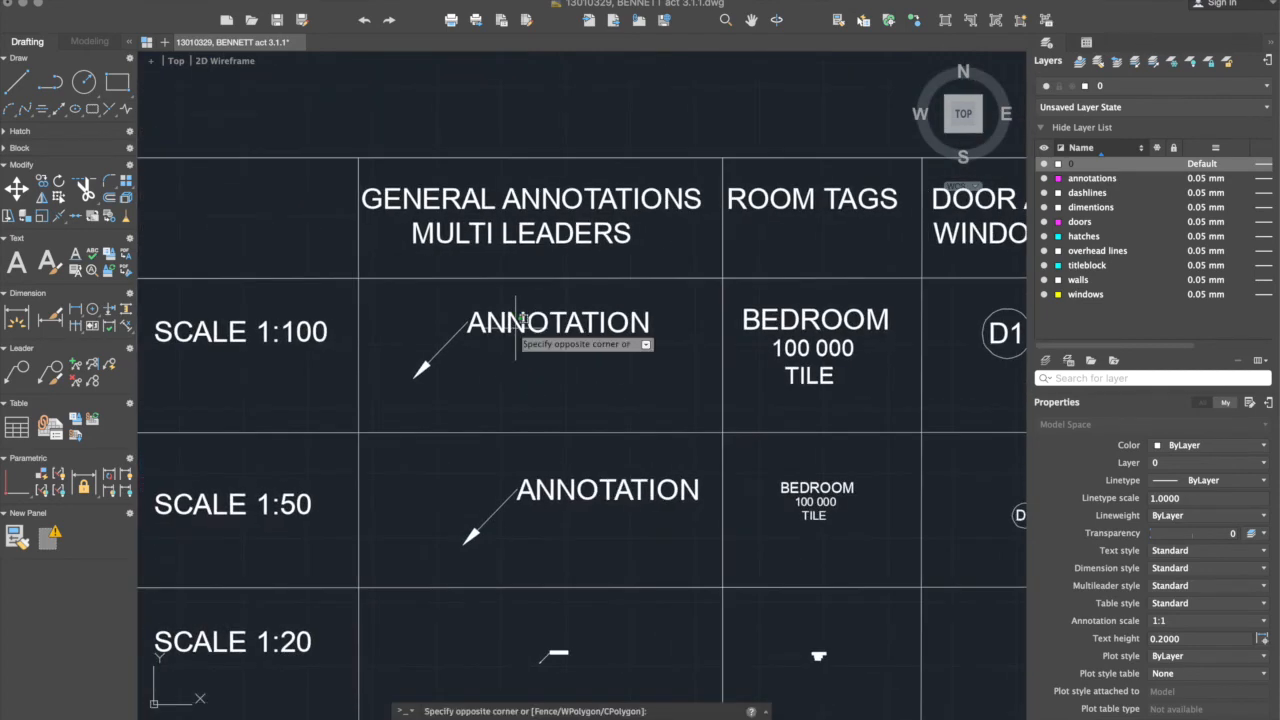
Step: Try an arrowhead size of 200 on the annotation leader in the scale 1:100 row
left_click(513, 321)
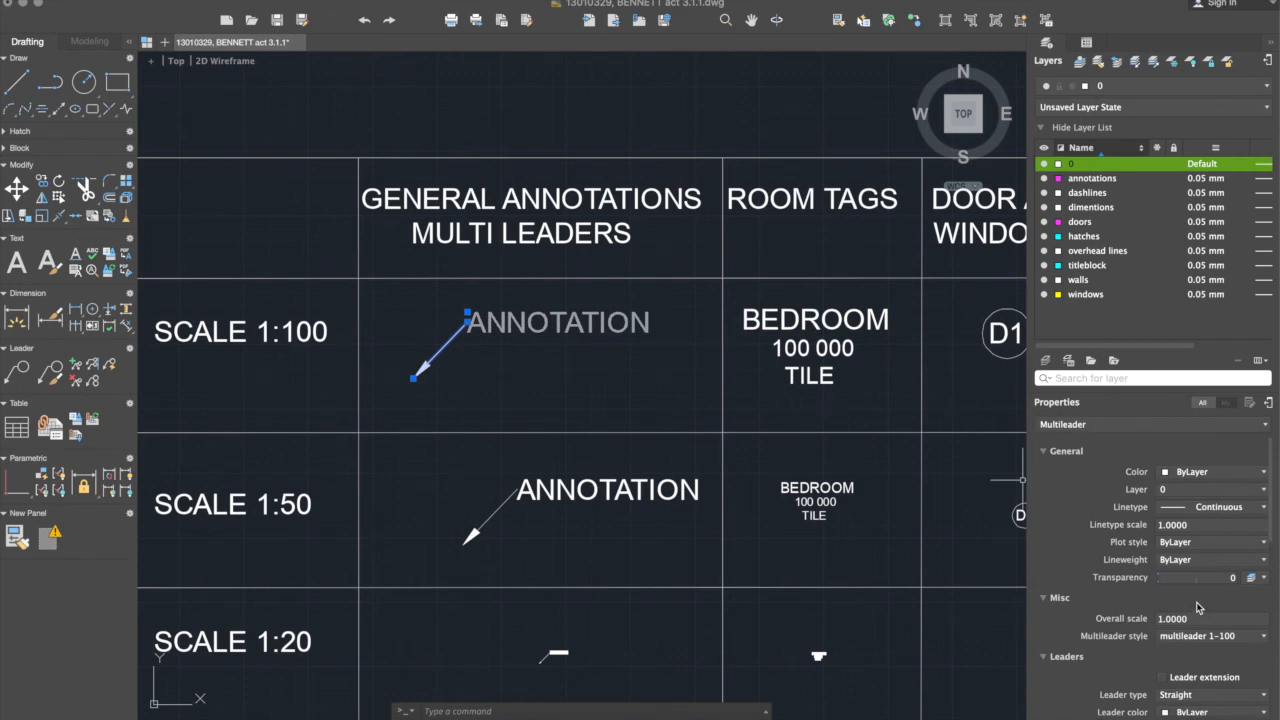
scroll(1193, 605, "down", 2)
scroll(1193, 607, "down", 4)
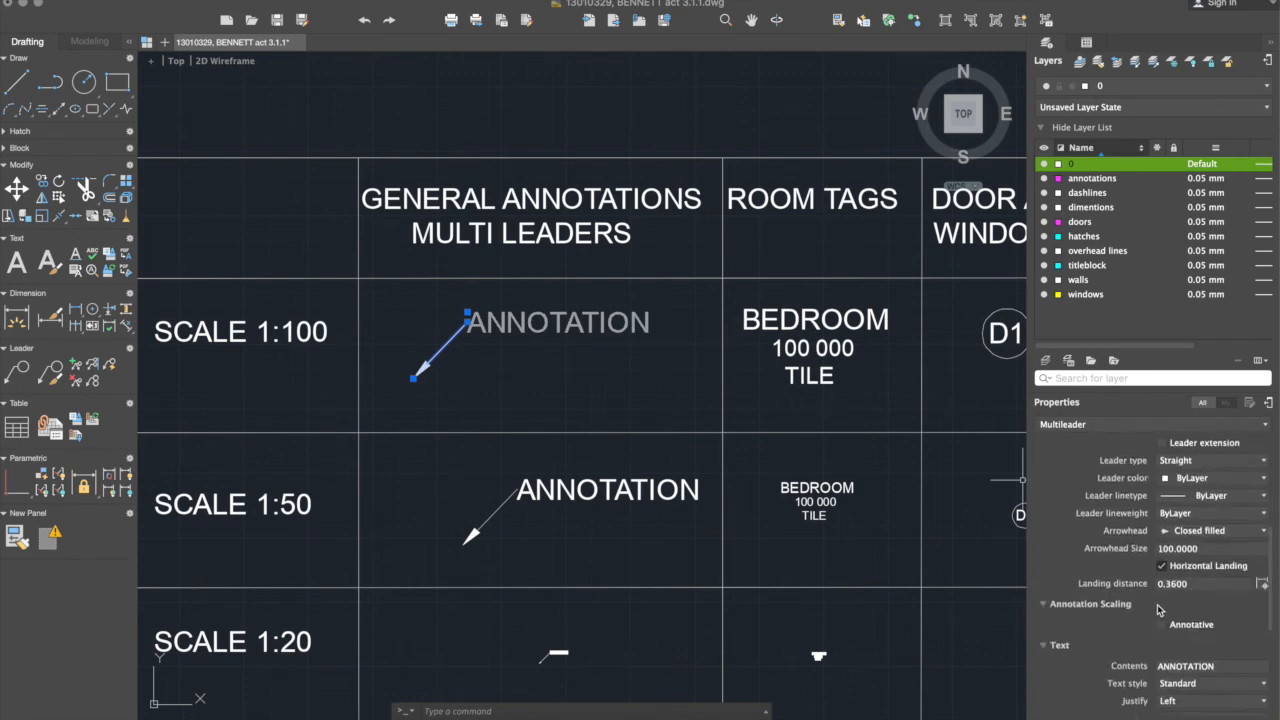
left_click(1172, 548)
type("200")
key("Return")
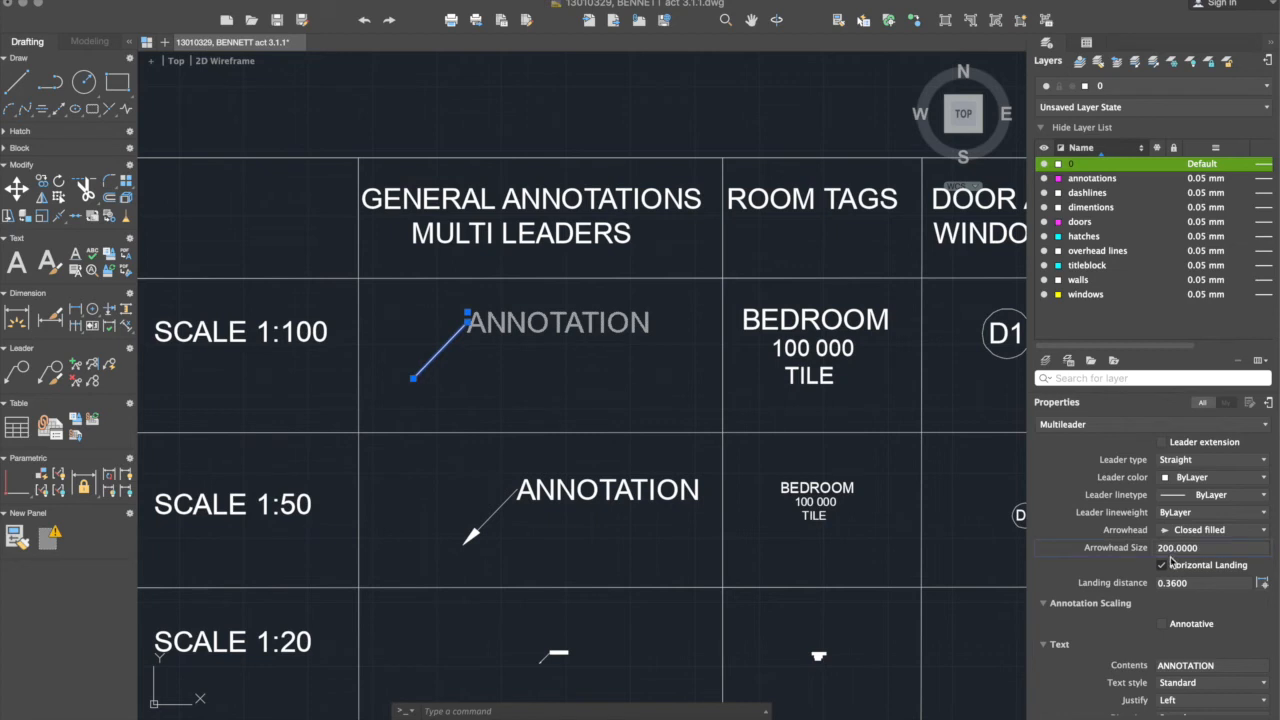
key("Escape")
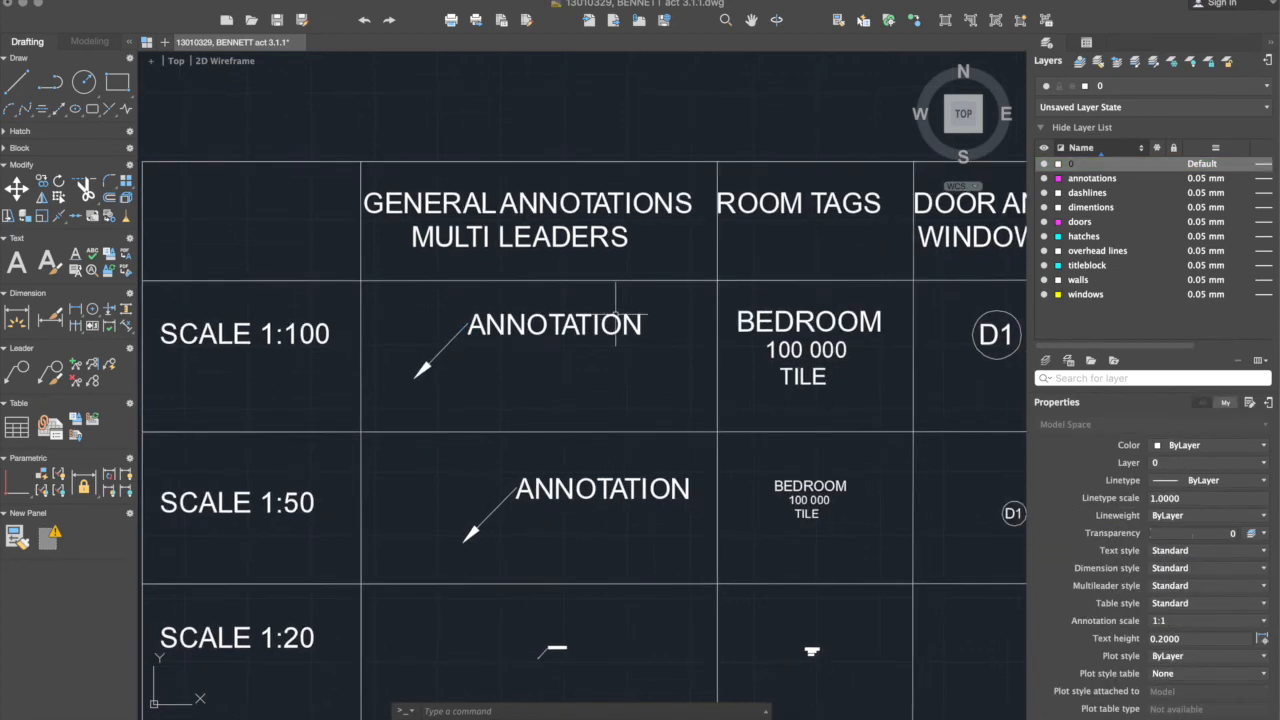
Step: Set the text height of the scale 1:100 annotation leader to 200 and switch to Layout1
left_click(585, 330)
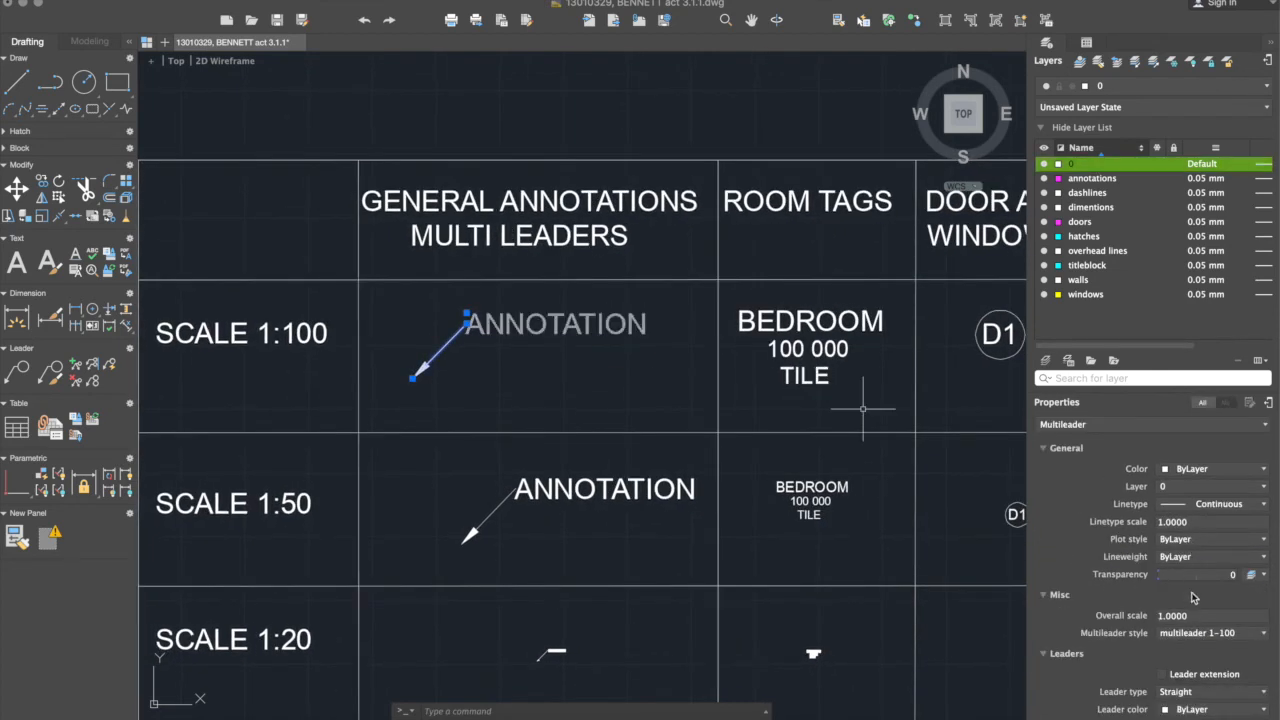
scroll(1180, 600, "down", 3)
scroll(1178, 607, "down", 8)
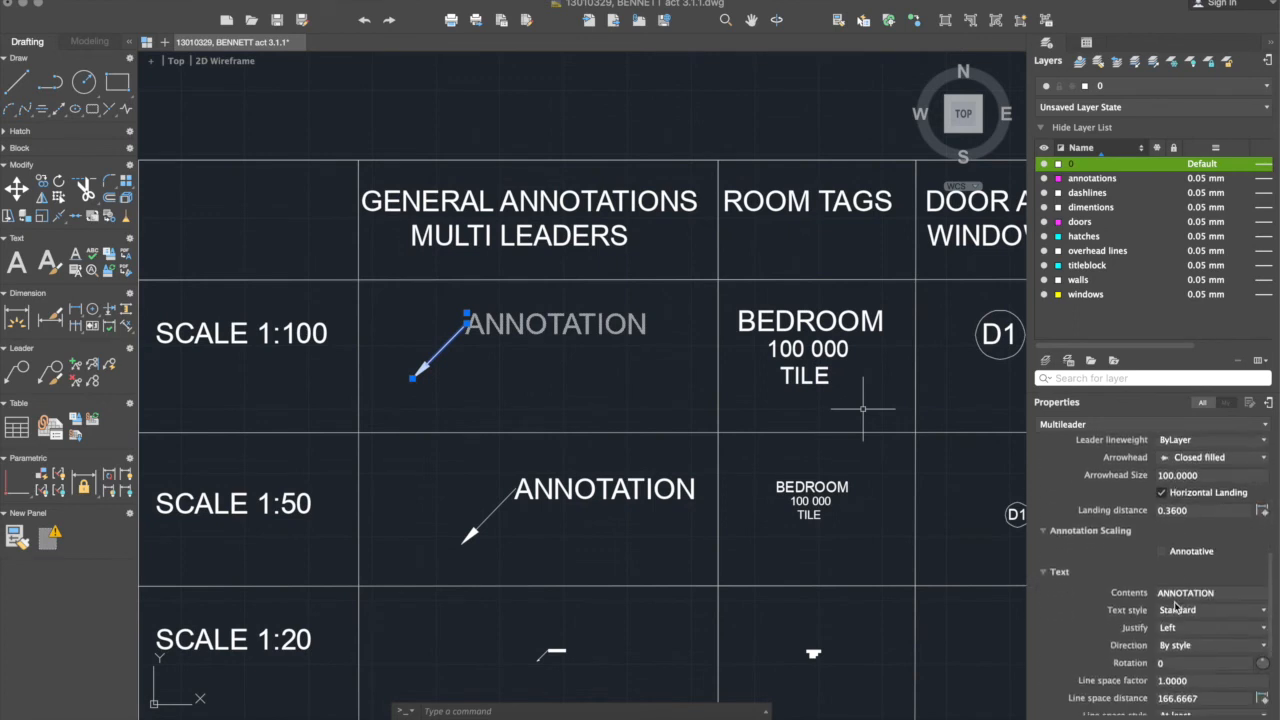
scroll(1182, 640, "down", 4)
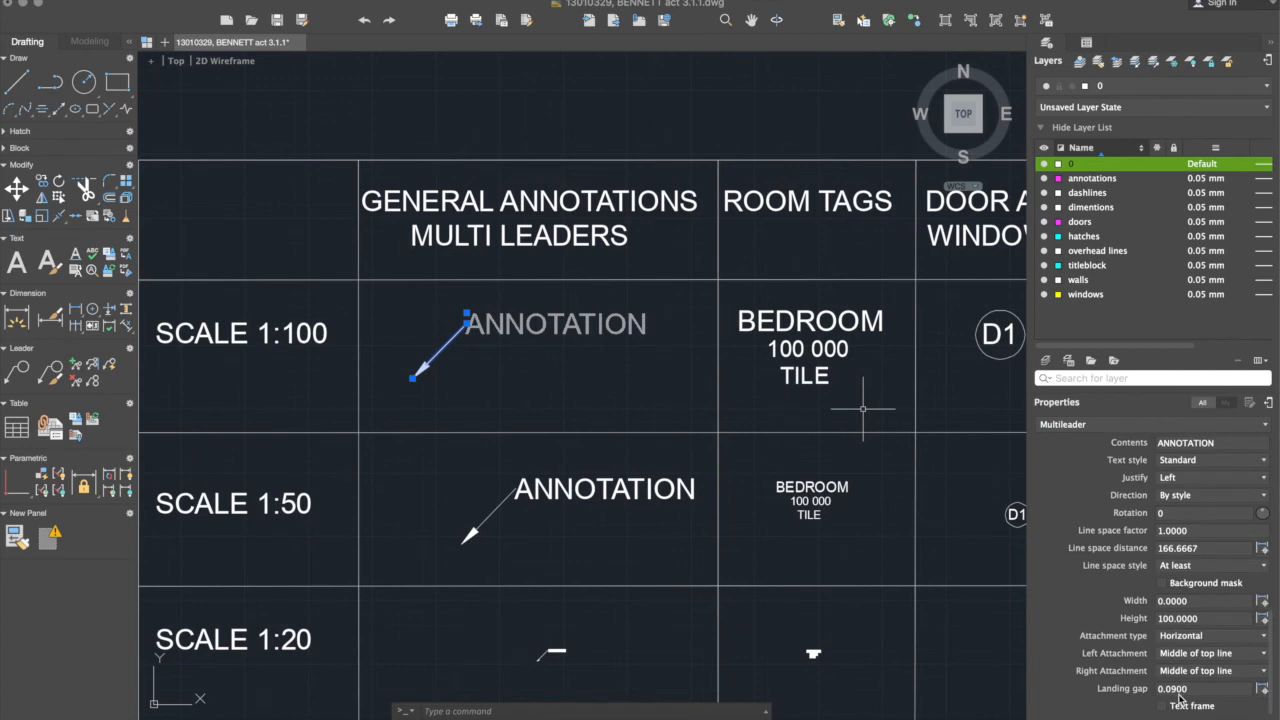
double_click(1188, 621)
type("200")
key("Return")
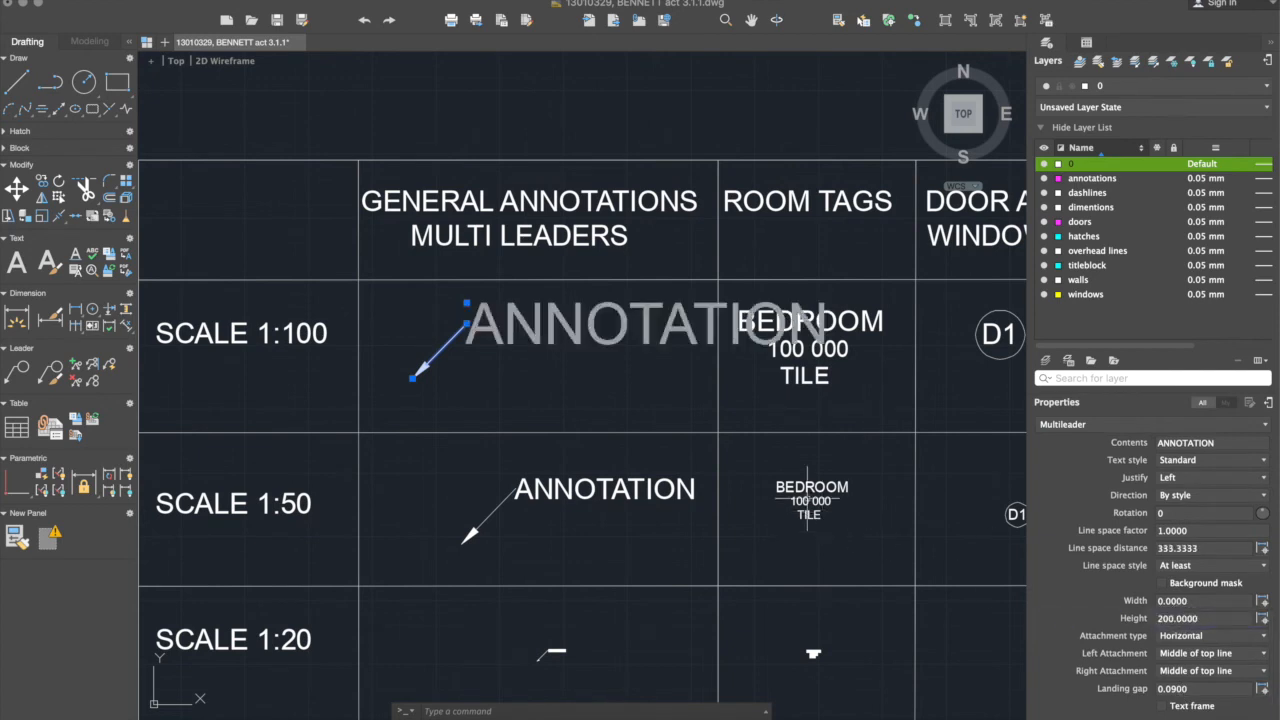
key("Escape")
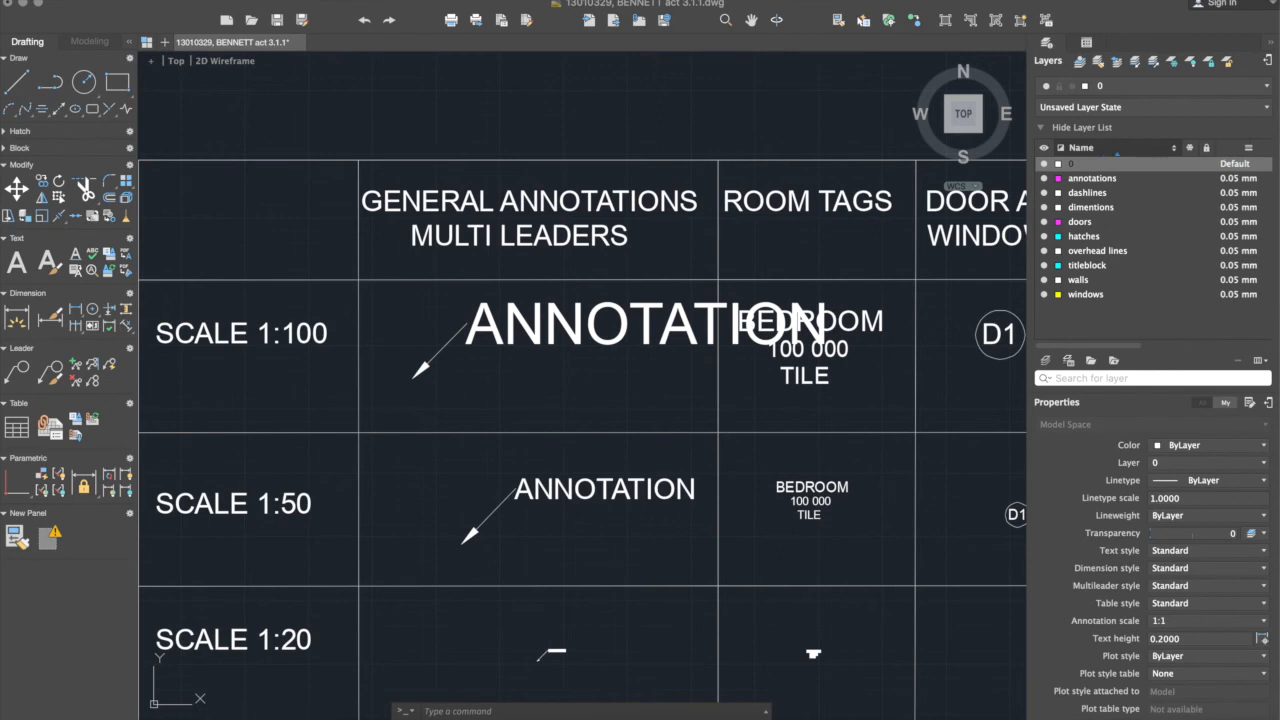
left_click(215, 718)
type("m")
key("Return")
left_click(469, 259)
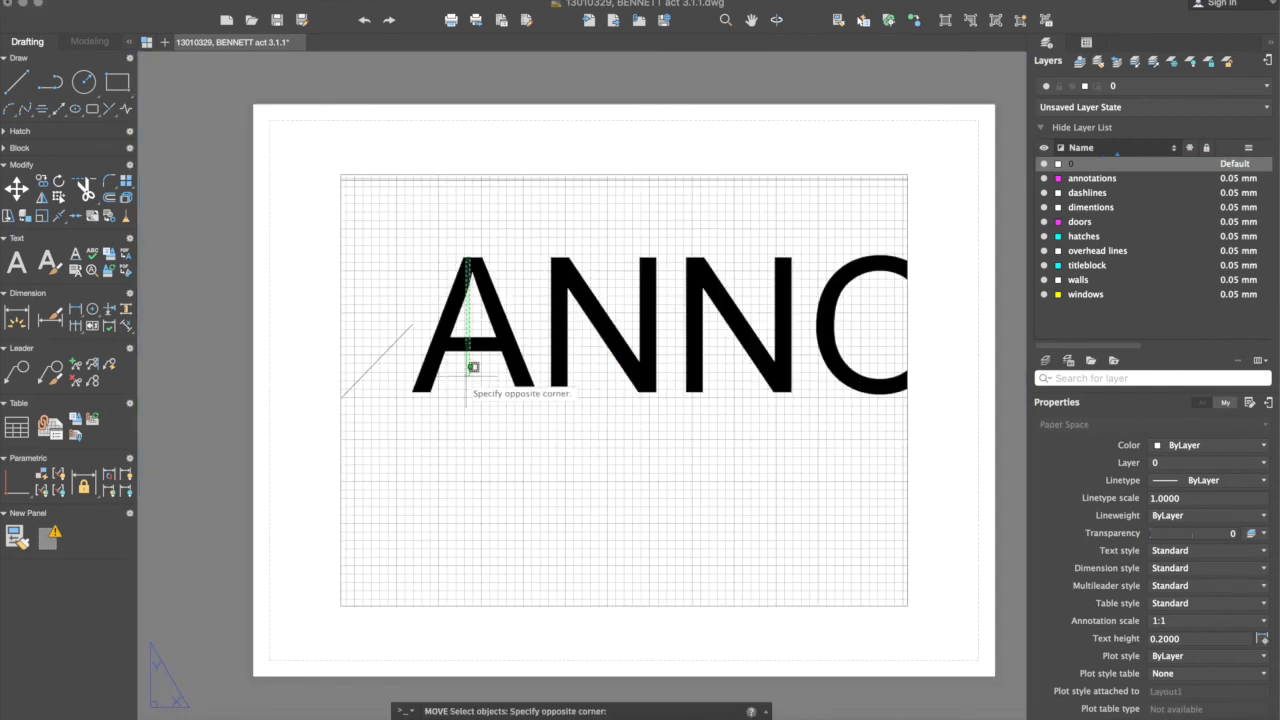
key("Escape")
Step: Measure the height of the first letter N in the enlarged 1:100 annotation in paper space
type("dist")
key("Return")
left_click(551, 257)
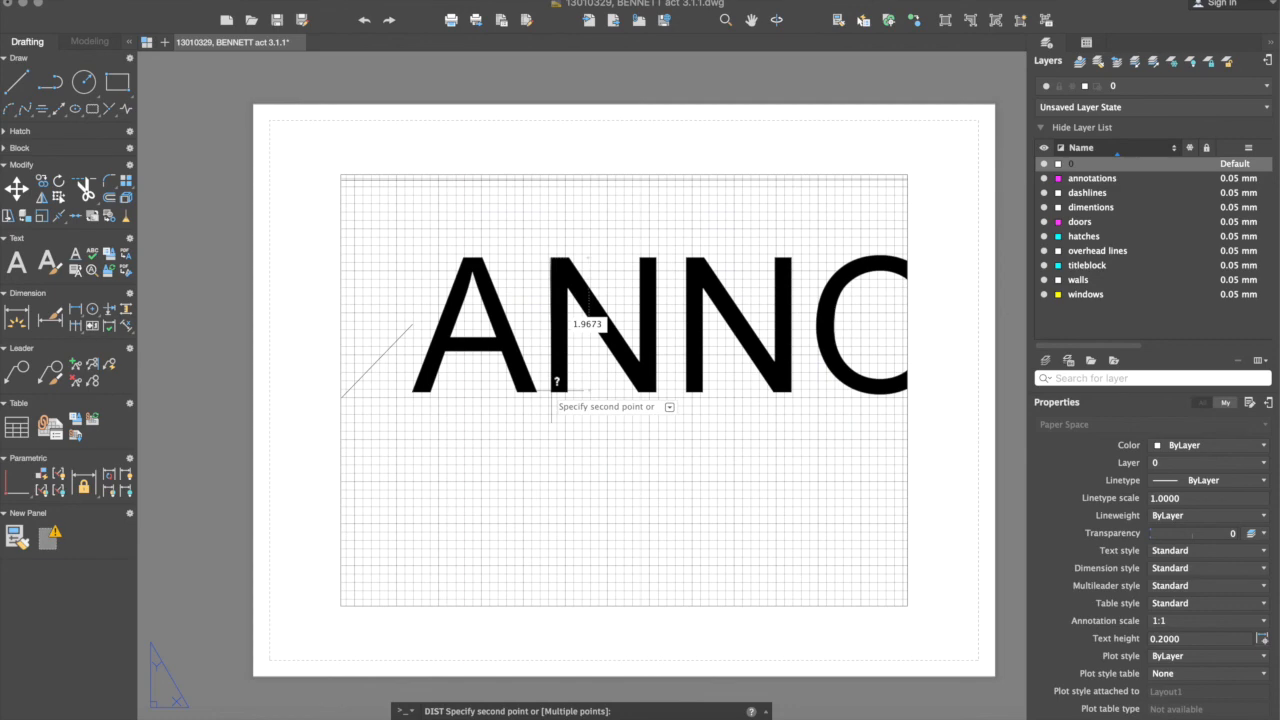
left_click(566, 378)
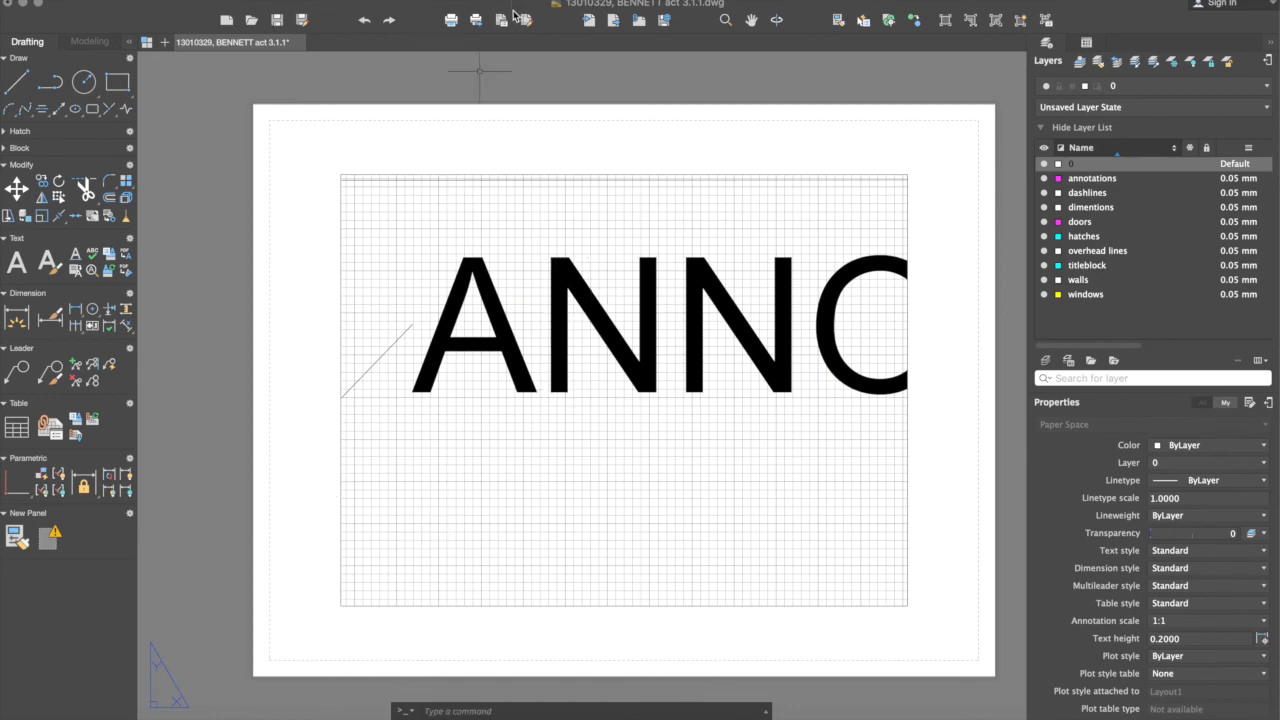
Step: Check the page setup details of Layout1, including its page size, and close the Page Setup Manager
left_click(502, 20)
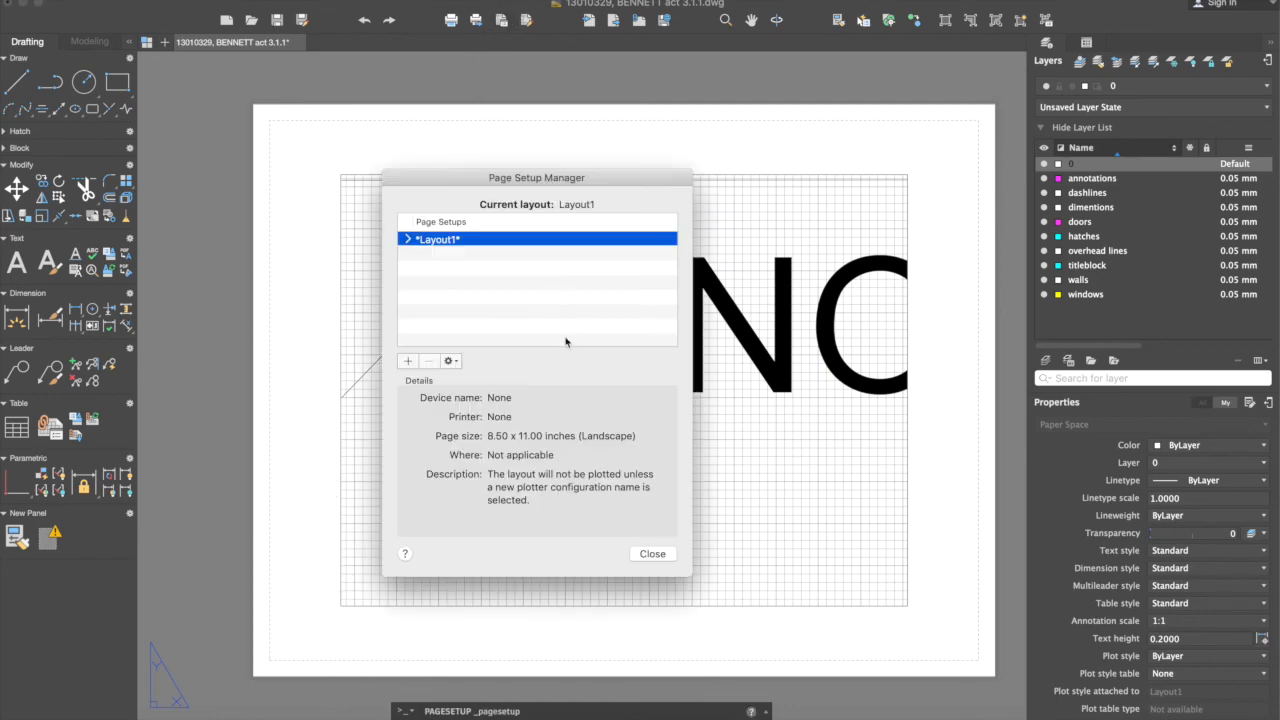
left_click(451, 361)
left_click(557, 441)
left_click(651, 555)
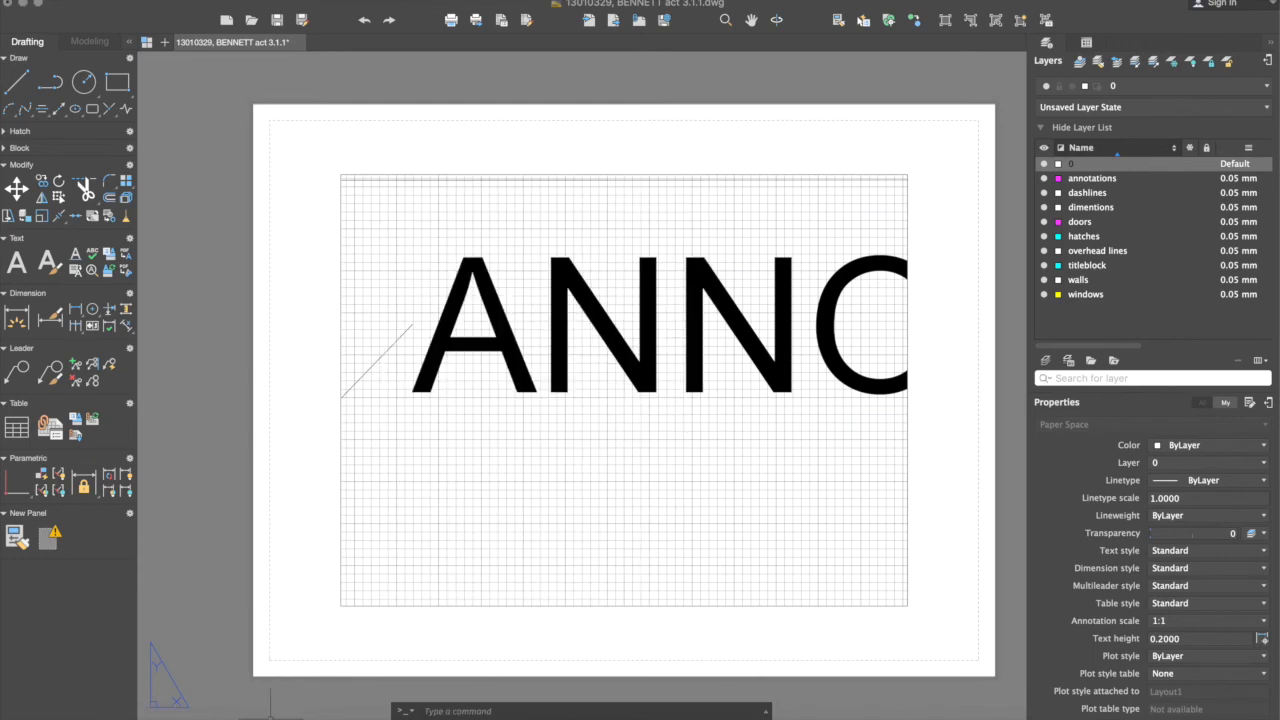
Step: Return to model space and look over the annotation rows of the scale table
left_click(140, 712)
scroll(241, 427, "down", 2)
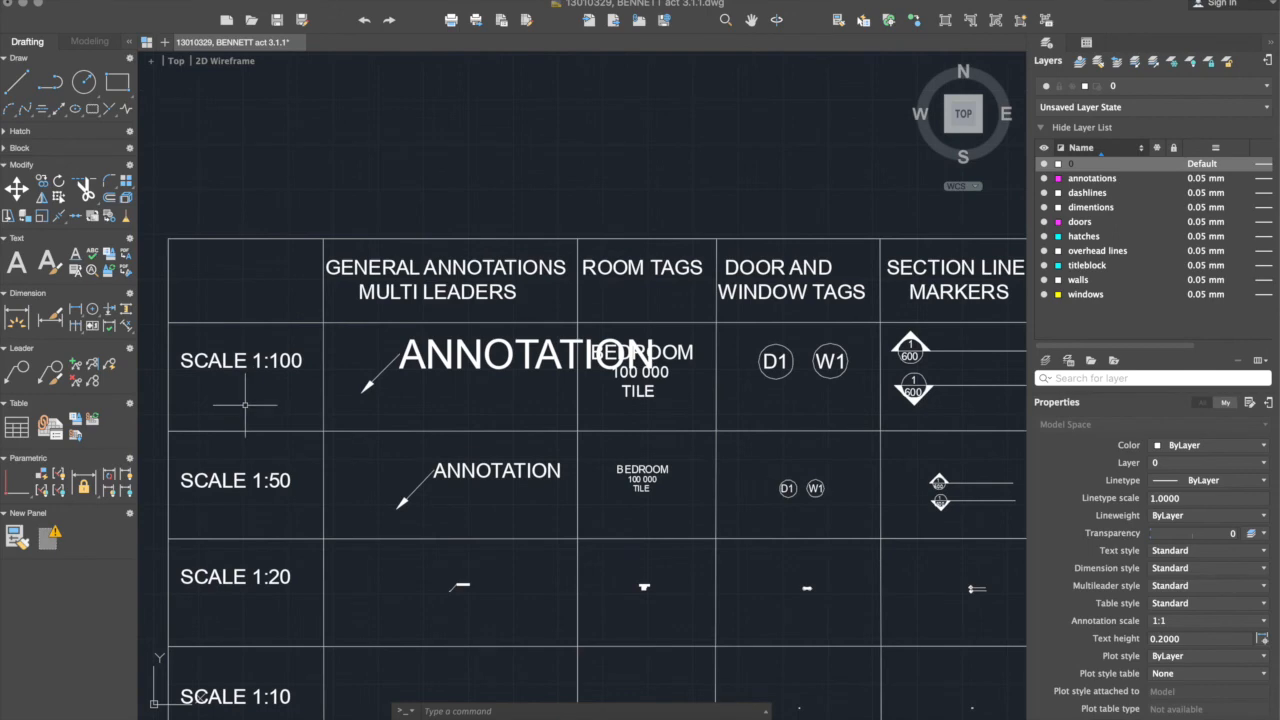
mouse_move(263, 420)
middle_mouse_down()
mouse_move(329, 354)
mouse_move(334, 364)
middle_mouse_up()
scroll(333, 375, "down", 1)
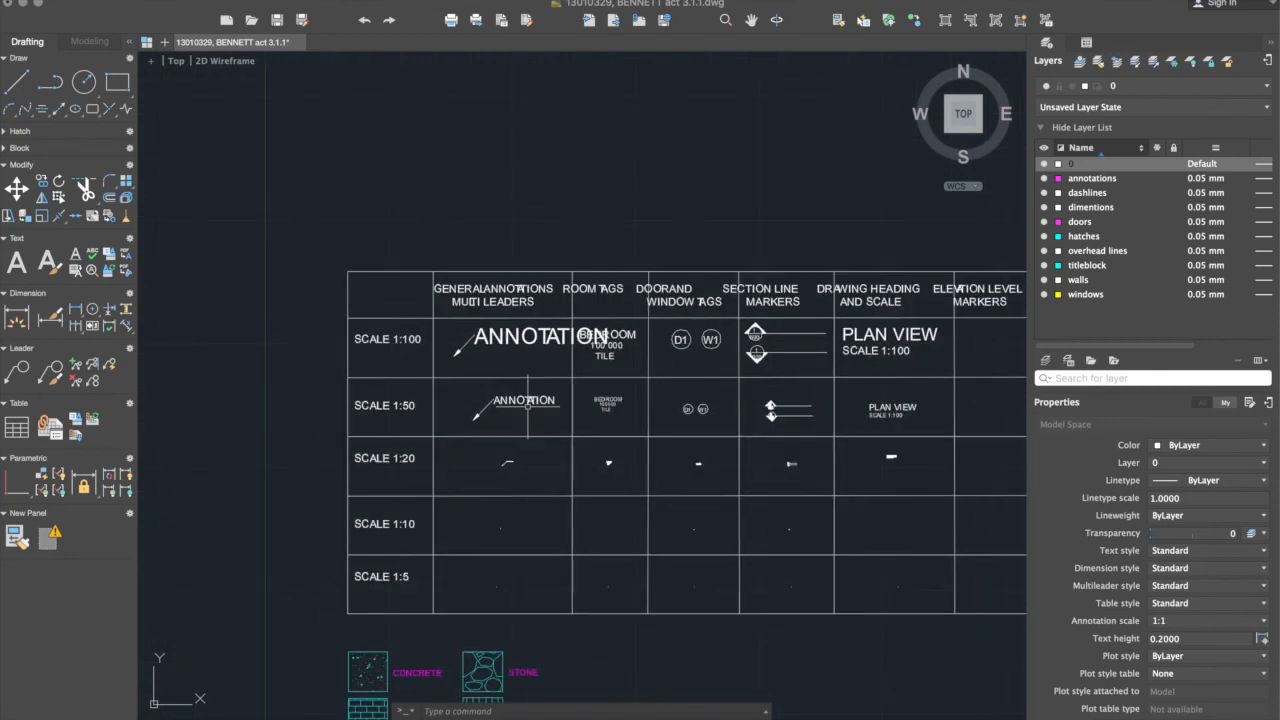
Step: Inspect the paving hatch in the legend by selecting it, and clear the selection
scroll(530, 402, "down", 4)
scroll(522, 617, "up", 5)
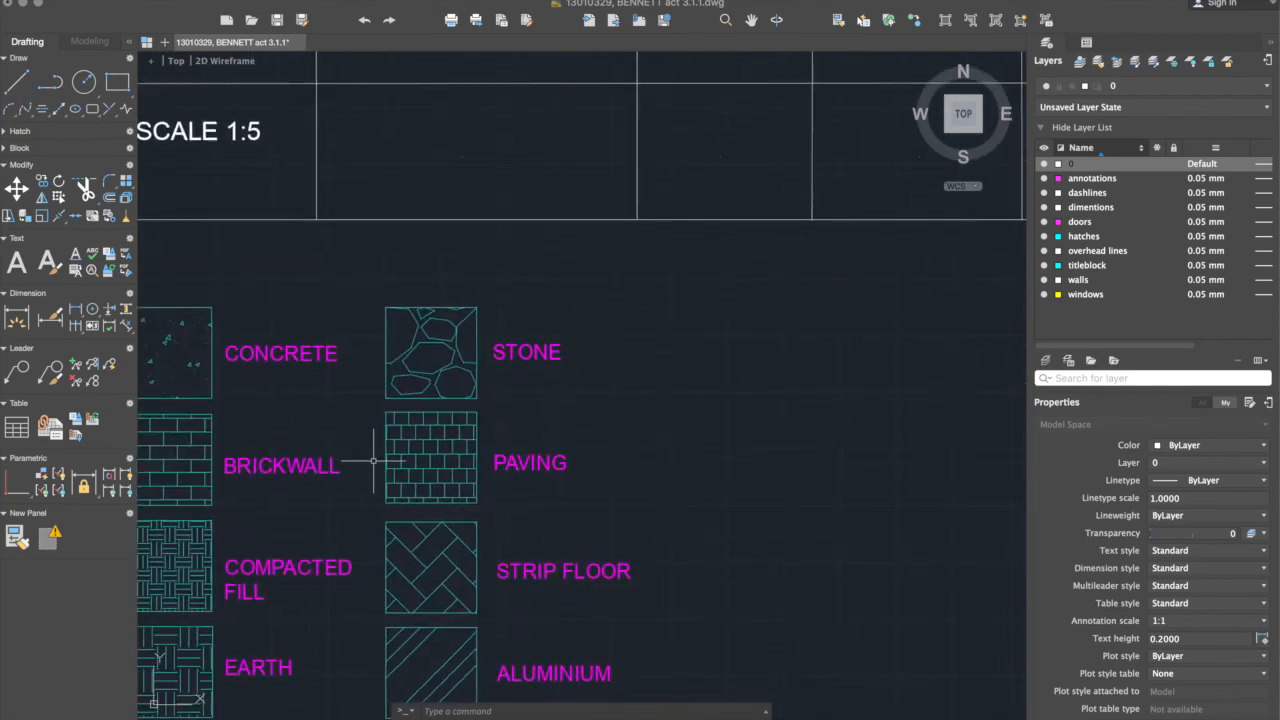
left_click(416, 459)
left_click(386, 491)
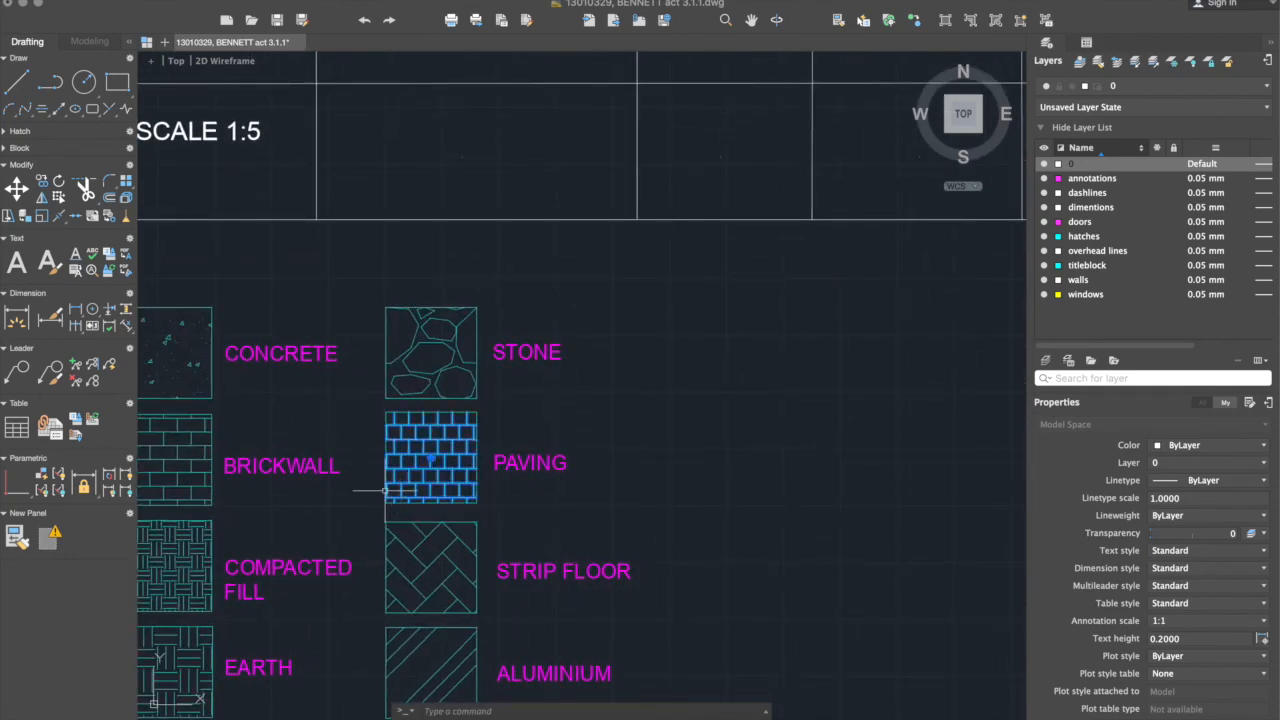
middle_click_drag(385, 491, 583, 512)
key("Escape")
scroll(494, 422, "down", 5)
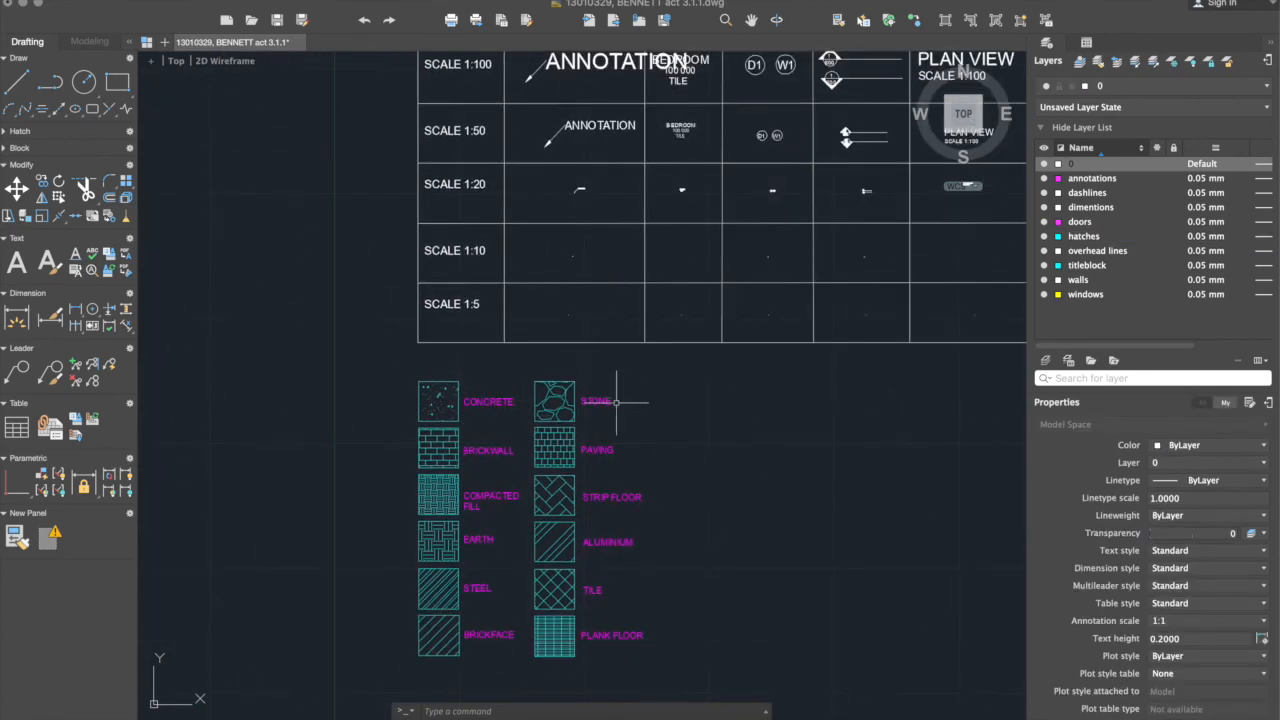
Step: Review the whole scale table together with the hatch legend, comparing the annotation sizes across the scale rows
scroll(638, 443, "down", 3)
left_click(714, 421)
left_click(726, 403)
middle_click_drag(697, 420, 503, 520)
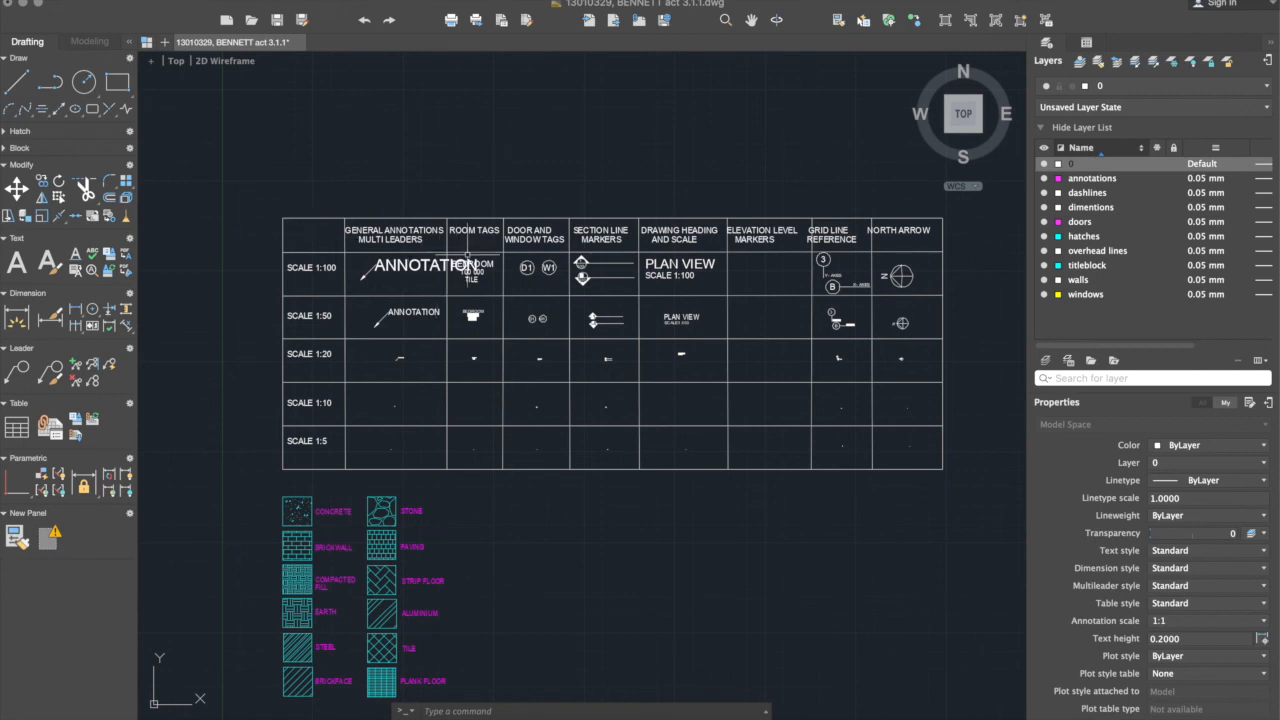
scroll(443, 181, "up", 1)
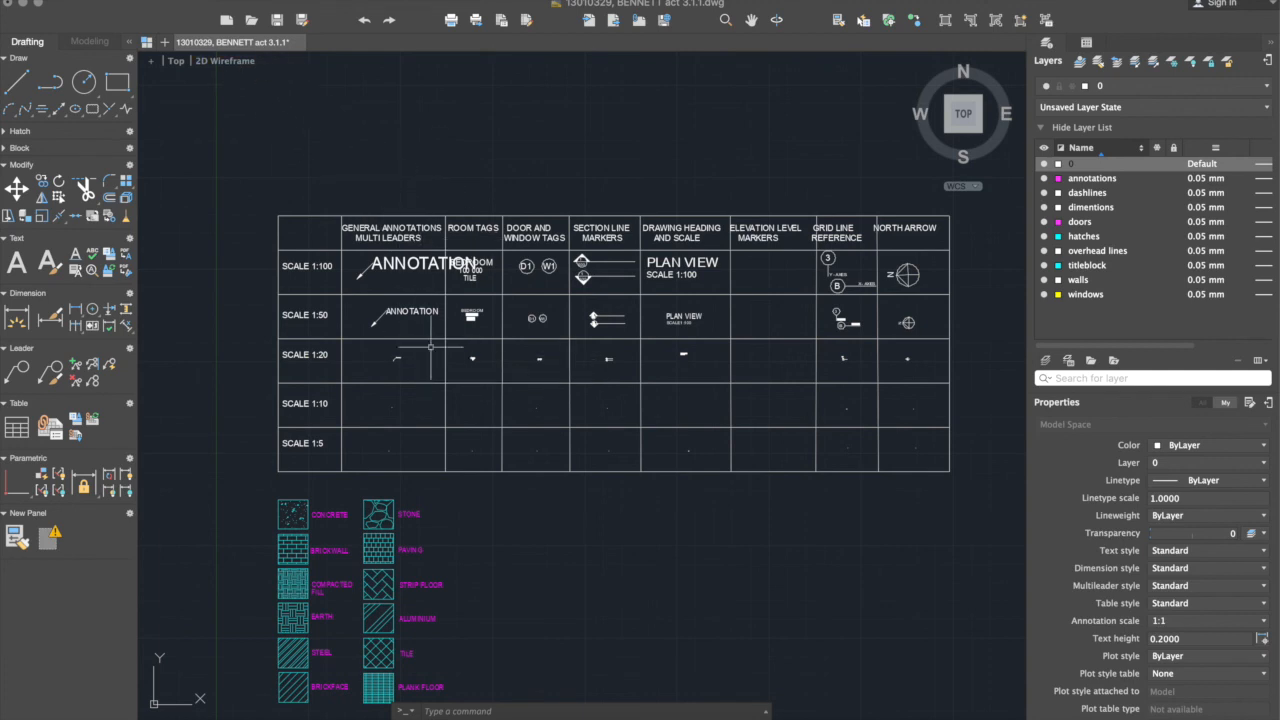
scroll(438, 403, "up", 1)
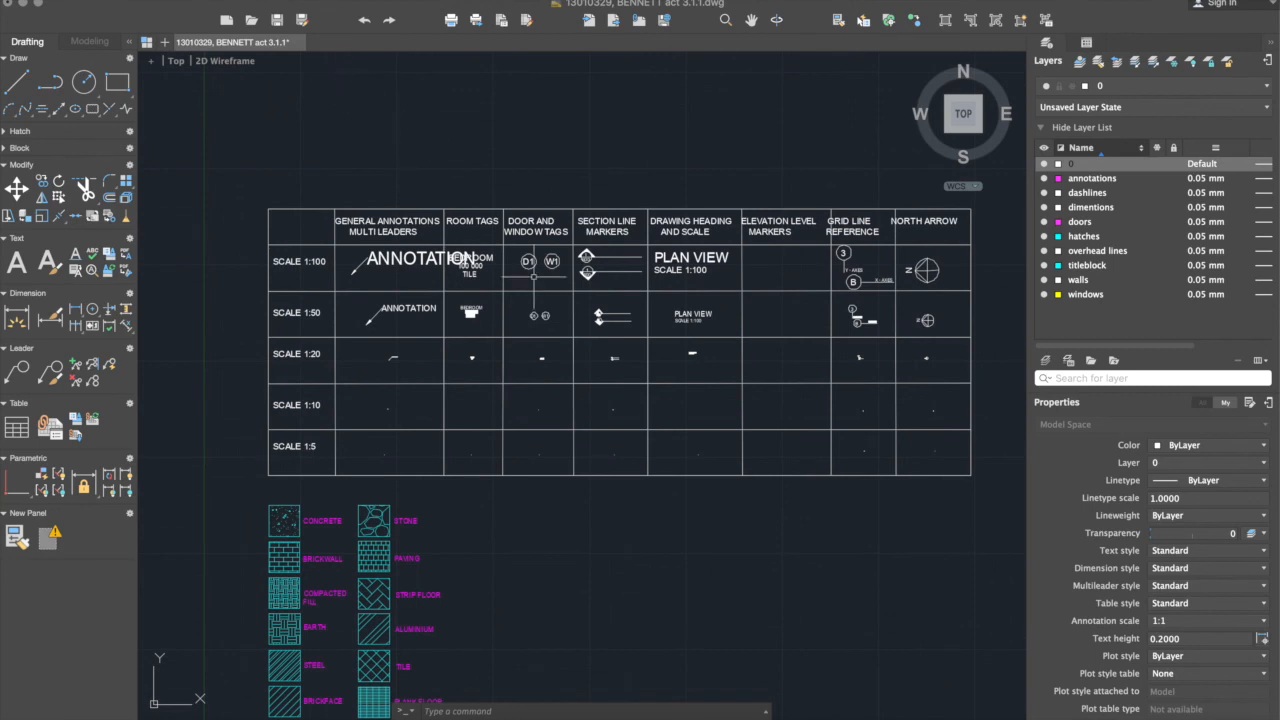
Step: Check the text height setting of the Standard text style and close the Text Style dialog without changes
left_click(290, 1)
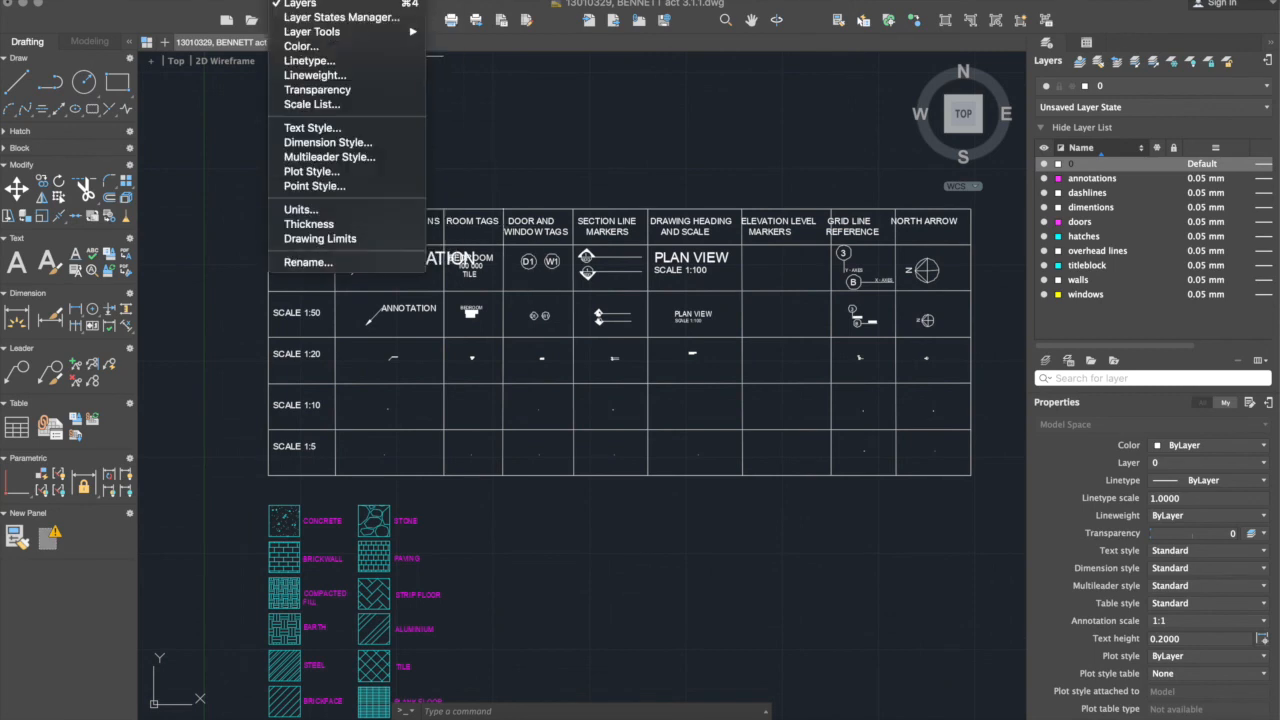
left_click(331, 132)
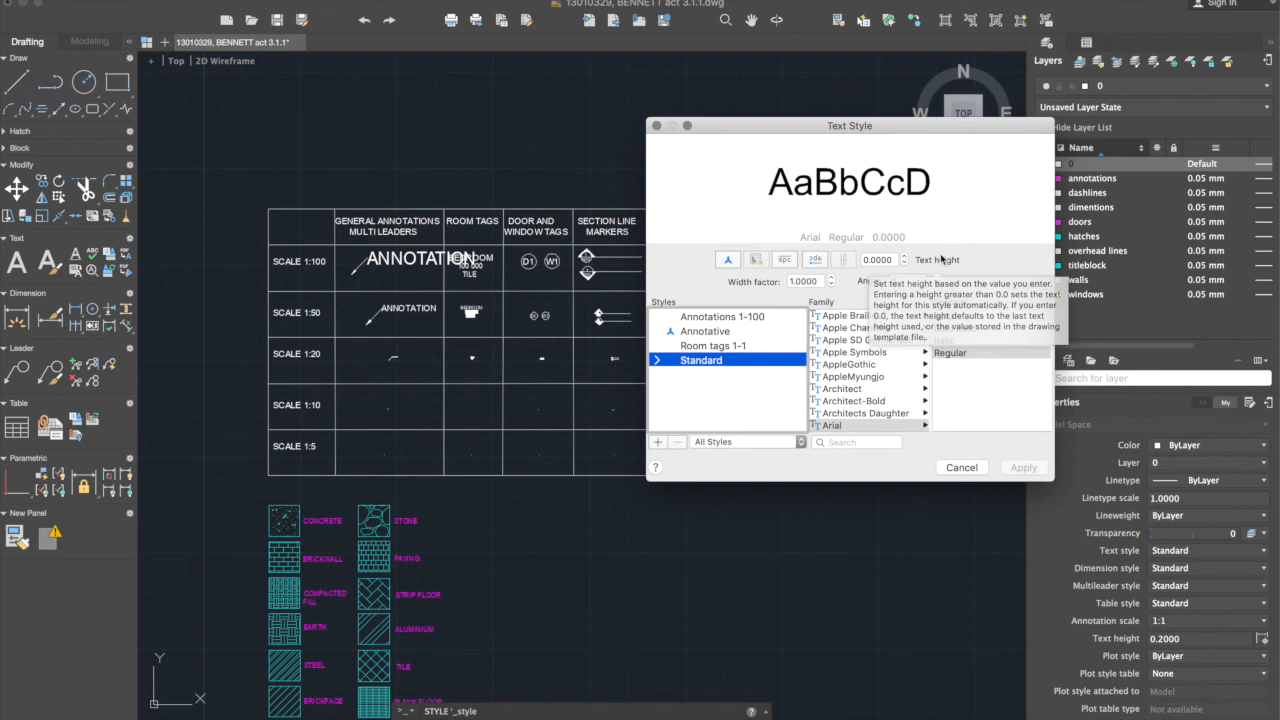
left_click(963, 468)
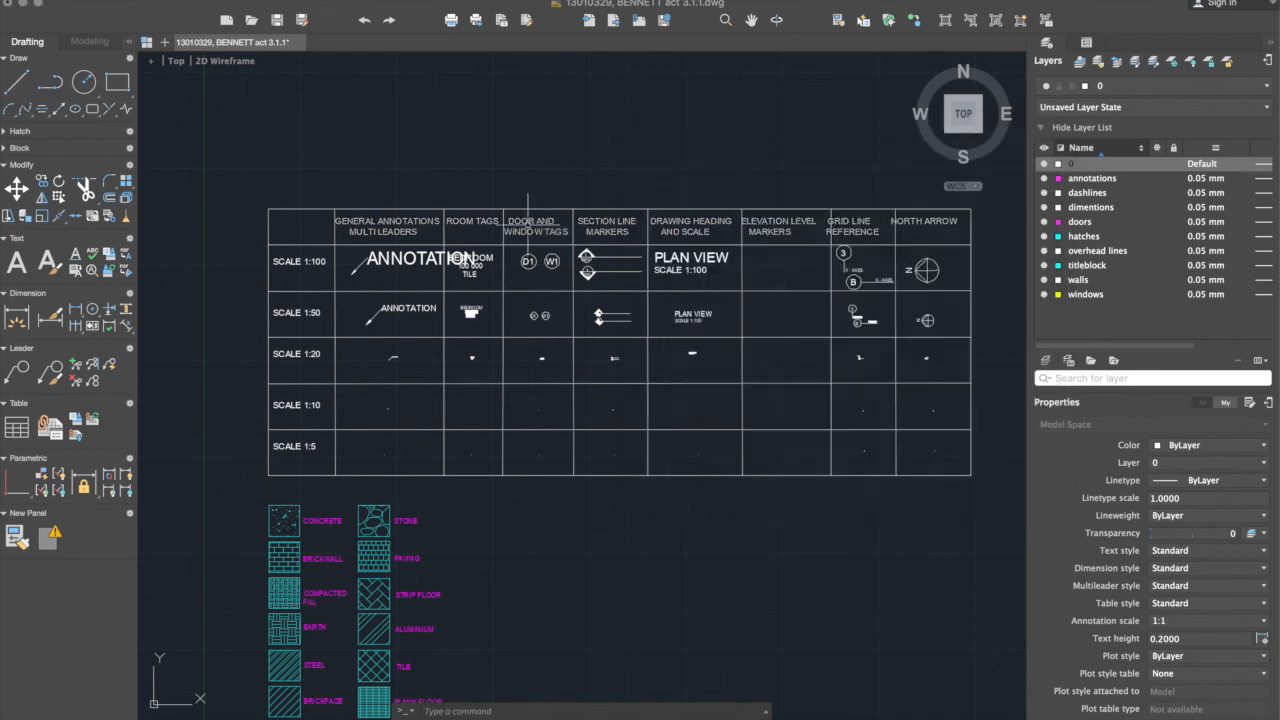